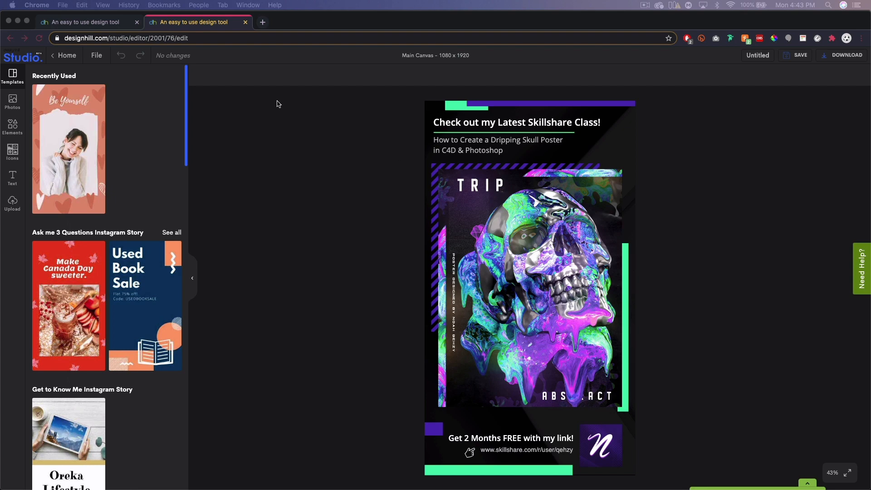
Review the saved designs and the available design formats on the Studio dashboard
{"action": "left_click", "coordinate": [101, 25]}
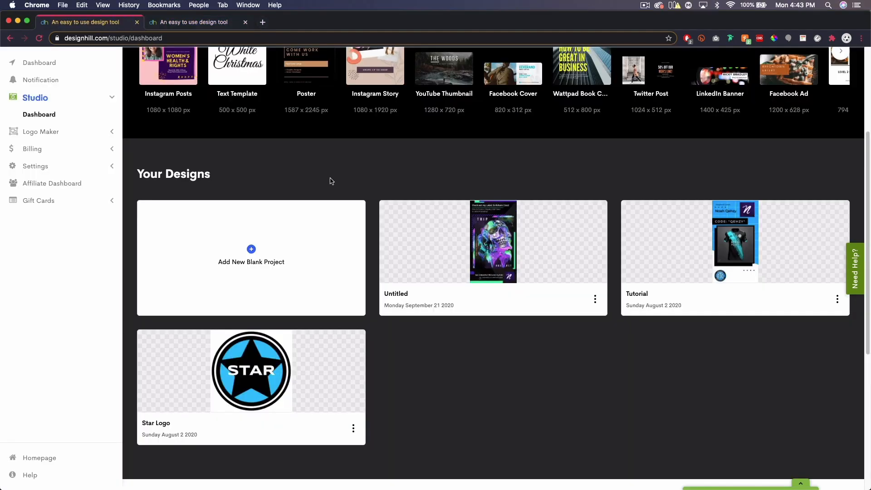
{"action": "scroll", "coordinate": [307, 177], "scroll_direction": "up", "scroll_amount": 3}
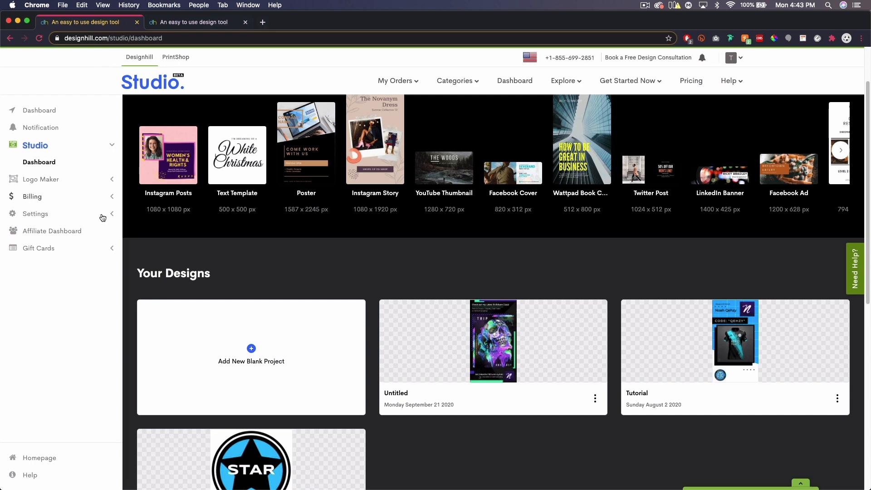
{"action": "scroll", "coordinate": [299, 240], "scroll_direction": "down", "scroll_amount": 2}
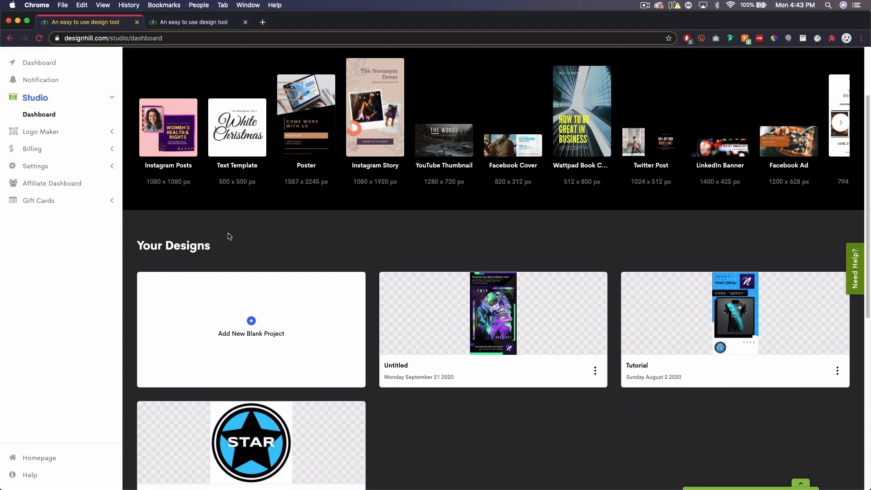
{"action": "scroll", "coordinate": [308, 283], "scroll_direction": "up", "scroll_amount": 1}
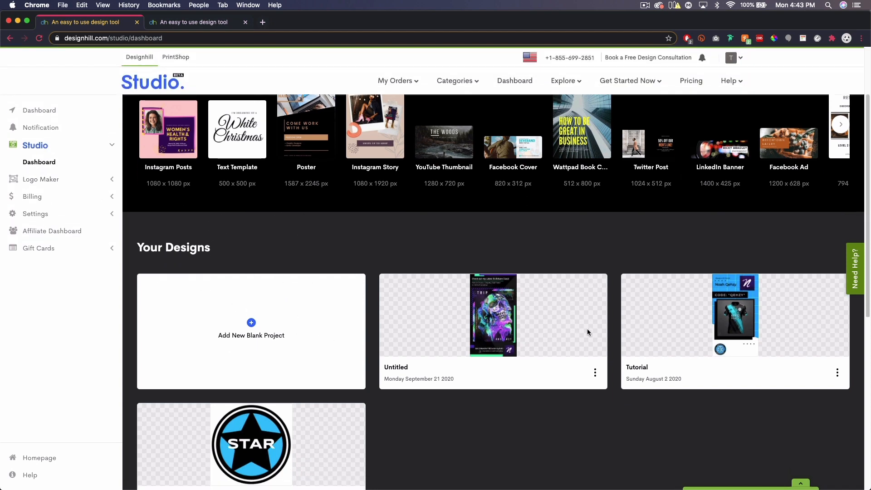
{"action": "scroll", "coordinate": [588, 333], "scroll_direction": "up", "scroll_amount": 1}
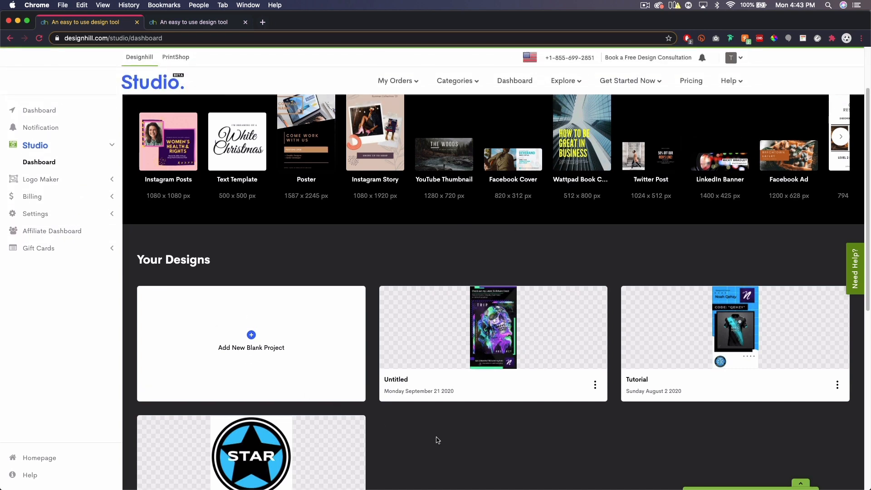
{"action": "scroll", "coordinate": [677, 396], "scroll_direction": "down", "scroll_amount": 3}
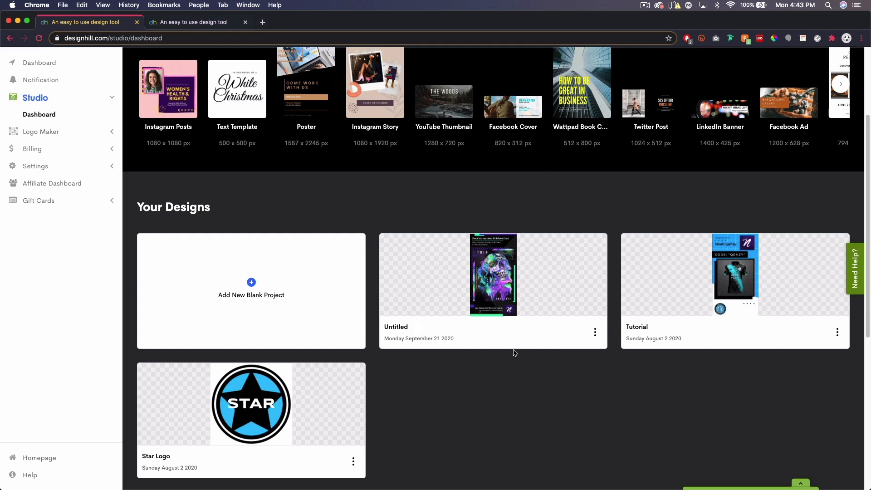
{"action": "scroll", "coordinate": [515, 354], "scroll_direction": "up", "scroll_amount": 8}
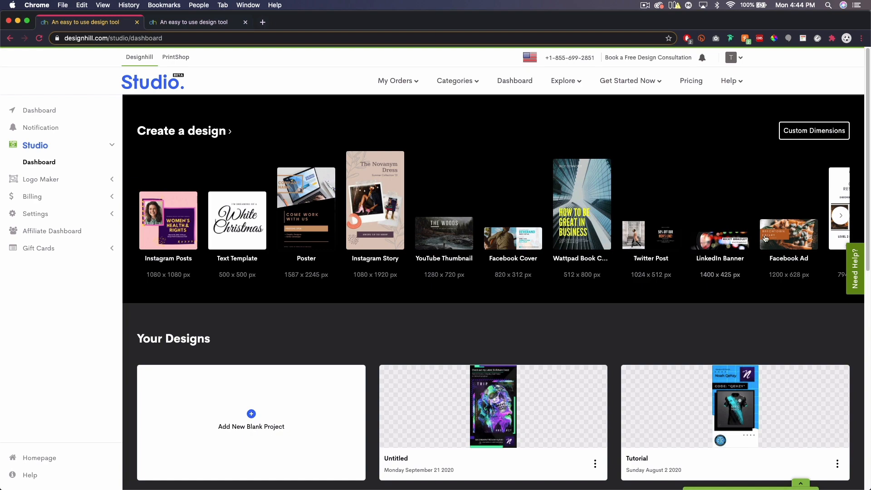
{"action": "left_click", "coordinate": [841, 219]}
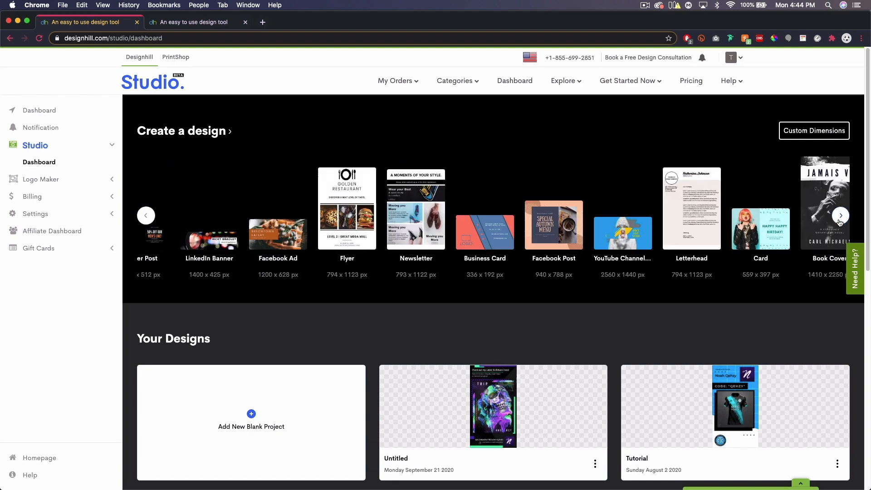
{"action": "left_click", "coordinate": [841, 216]}
{"action": "left_click", "coordinate": [840, 216]}
{"action": "left_click", "coordinate": [841, 217]}
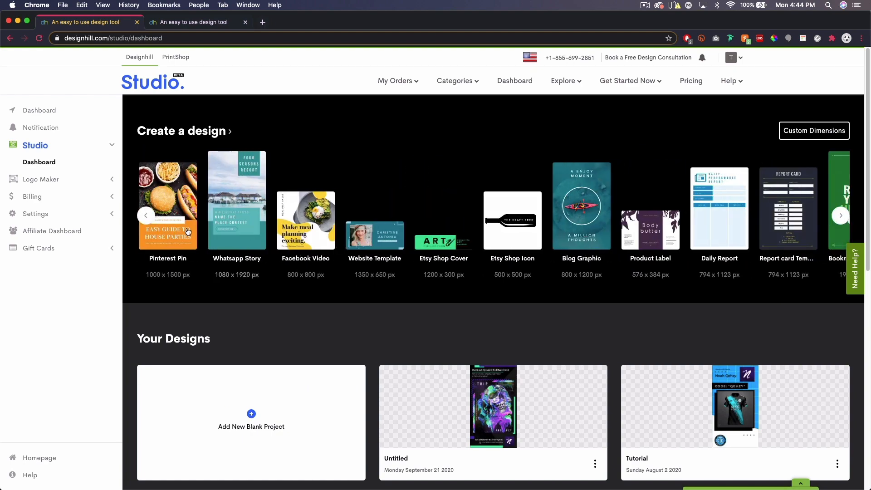
{"action": "left_click", "coordinate": [142, 219]}
{"action": "left_click", "coordinate": [141, 219]}
{"action": "left_click", "coordinate": [141, 220]}
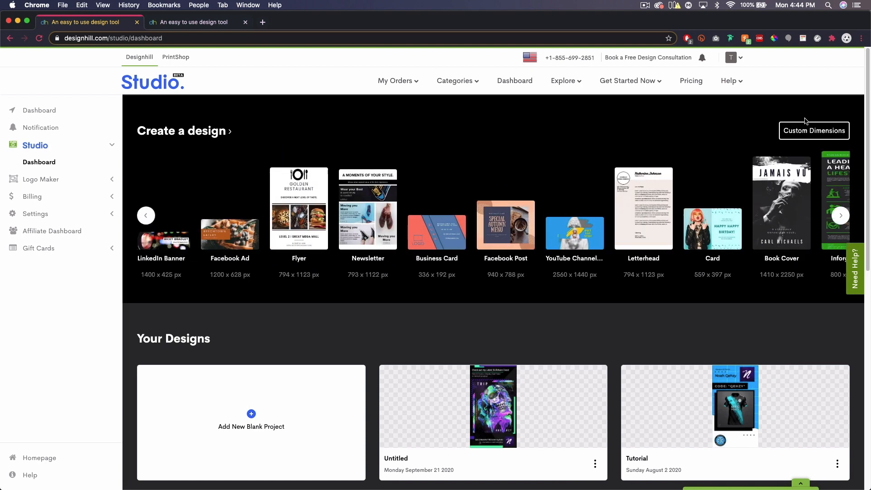
{"action": "left_click", "coordinate": [143, 218]}
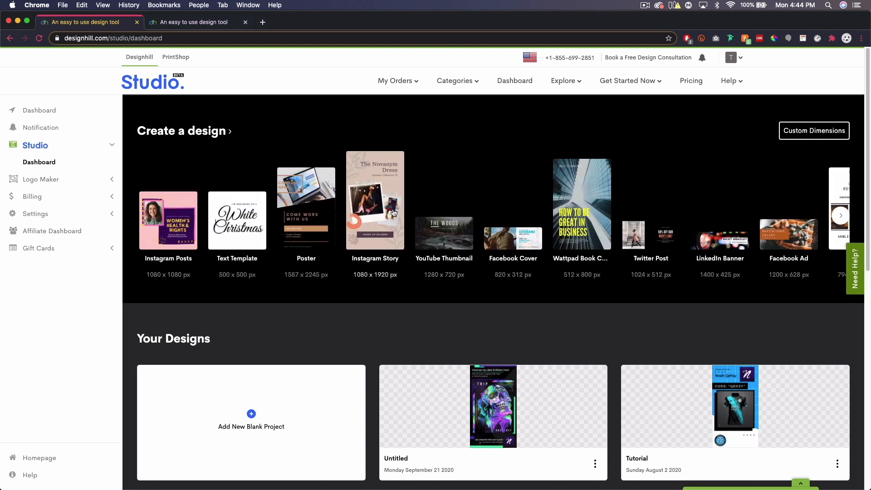
Close the open skull poster design and start a new blank Instagram Story at 1080 x 1920 px
{"action": "left_click", "coordinate": [176, 25]}
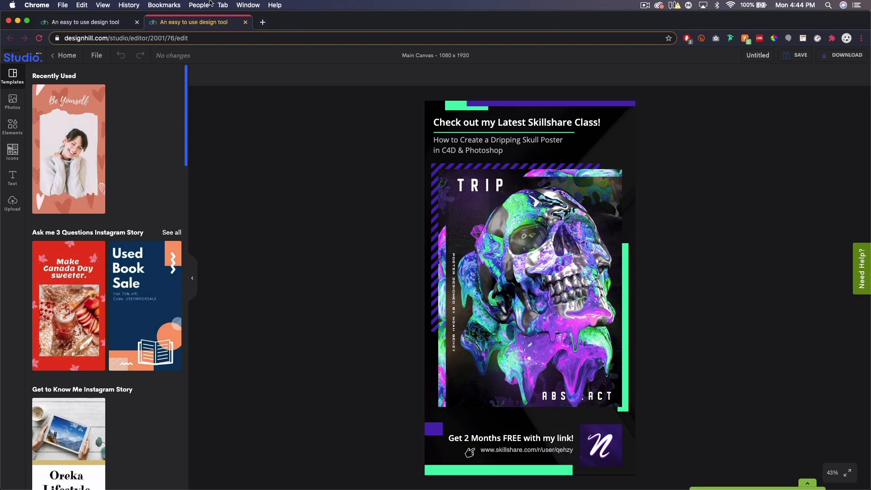
{"action": "left_click", "coordinate": [246, 22]}
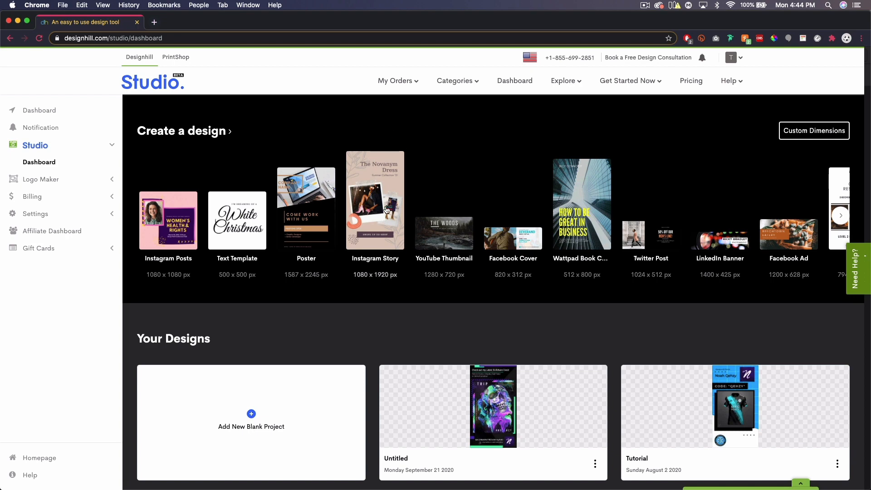
{"action": "left_click", "coordinate": [384, 209]}
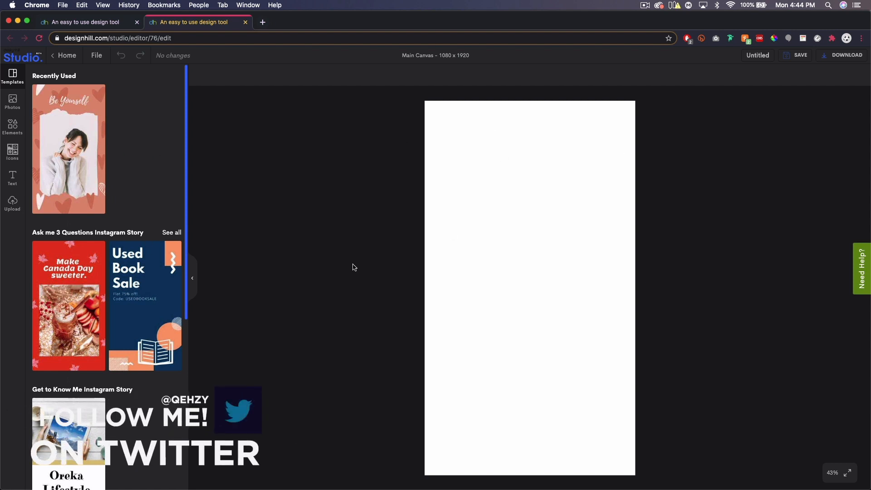
Examine the range of Instagram Story templates offered for the blank canvas
{"action": "scroll", "coordinate": [100, 218], "scroll_direction": "down", "scroll_amount": 1}
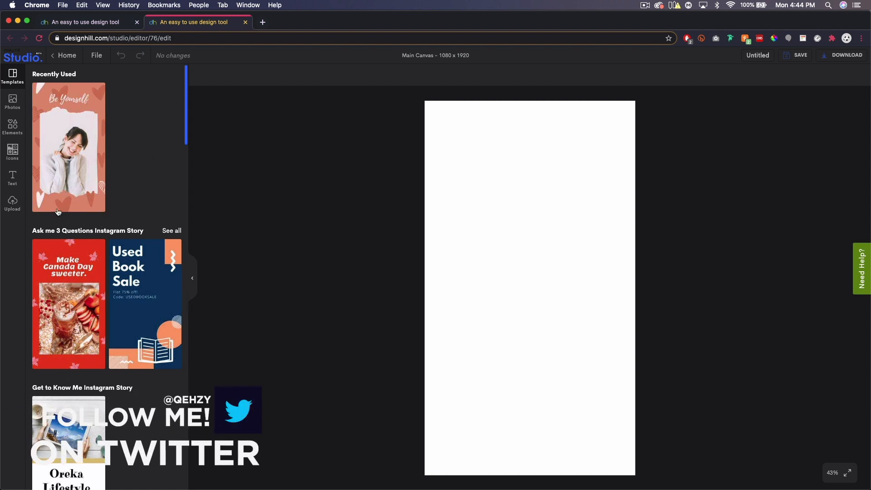
{"action": "scroll", "coordinate": [105, 173], "scroll_direction": "down", "scroll_amount": 3}
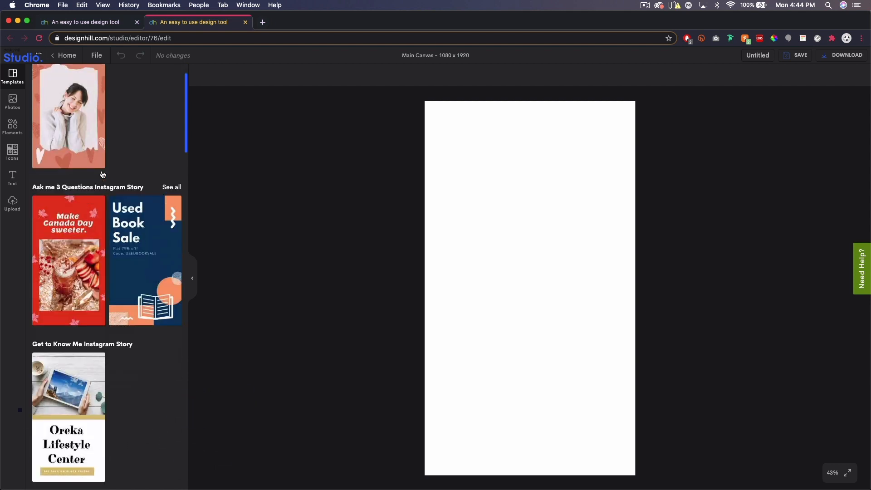
{"action": "scroll", "coordinate": [109, 166], "scroll_direction": "down", "scroll_amount": 2}
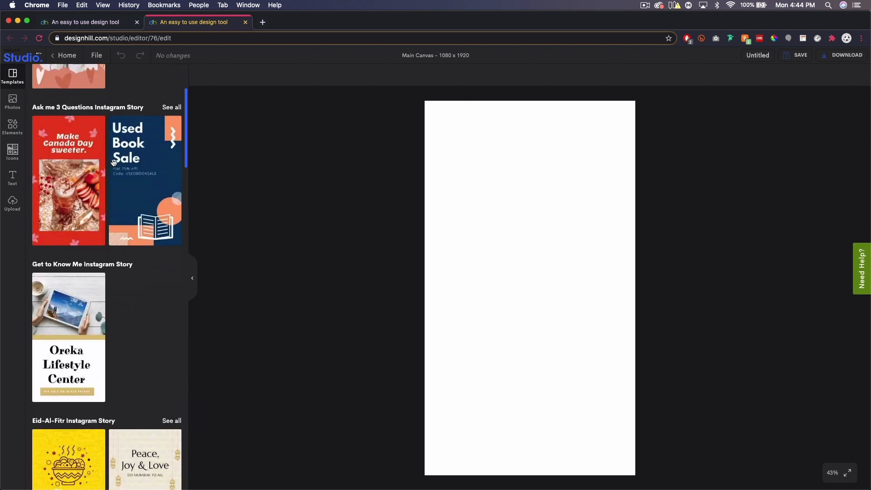
{"action": "scroll", "coordinate": [114, 163], "scroll_direction": "down", "scroll_amount": 2}
{"action": "scroll", "coordinate": [114, 199], "scroll_direction": "down", "scroll_amount": 4}
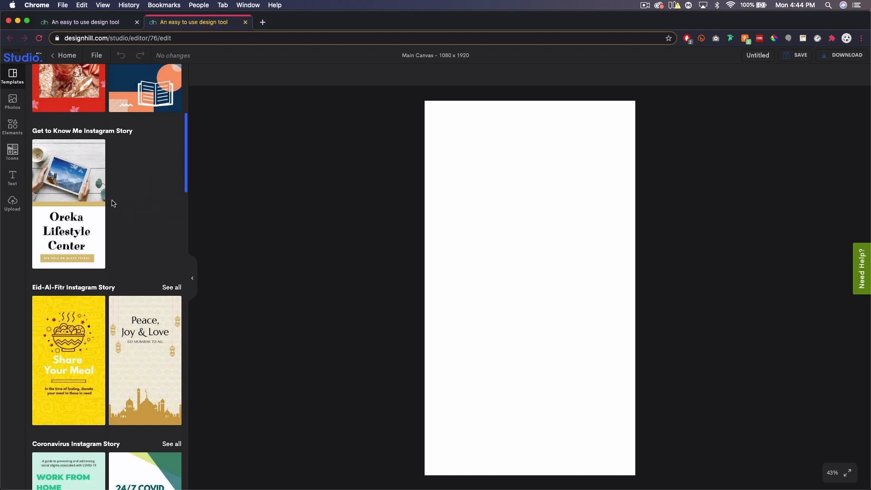
{"action": "scroll", "coordinate": [113, 203], "scroll_direction": "down", "scroll_amount": 20}
{"action": "scroll", "coordinate": [112, 203], "scroll_direction": "down", "scroll_amount": 15}
{"action": "scroll", "coordinate": [112, 204], "scroll_direction": "down", "scroll_amount": 12}
{"action": "scroll", "coordinate": [113, 204], "scroll_direction": "down", "scroll_amount": 12}
{"action": "scroll", "coordinate": [113, 204], "scroll_direction": "down", "scroll_amount": 8}
{"action": "scroll", "coordinate": [113, 204], "scroll_direction": "up", "scroll_amount": 8}
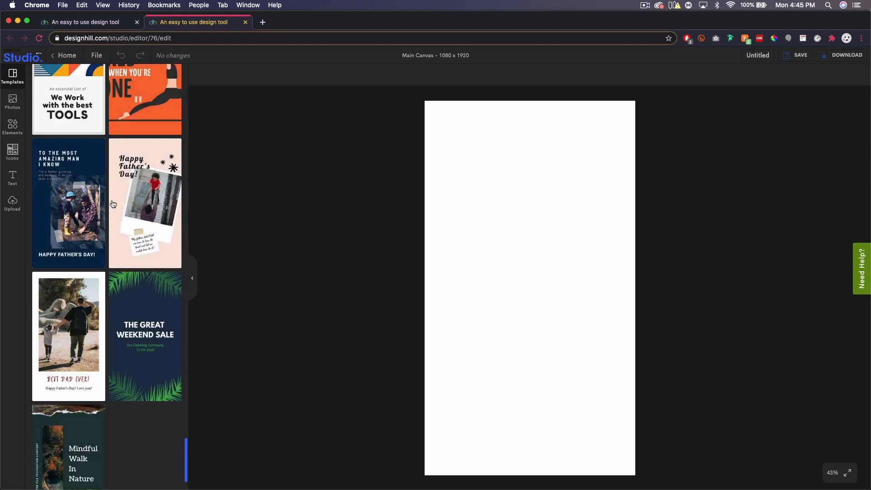
{"action": "scroll", "coordinate": [113, 204], "scroll_direction": "up", "scroll_amount": 8}
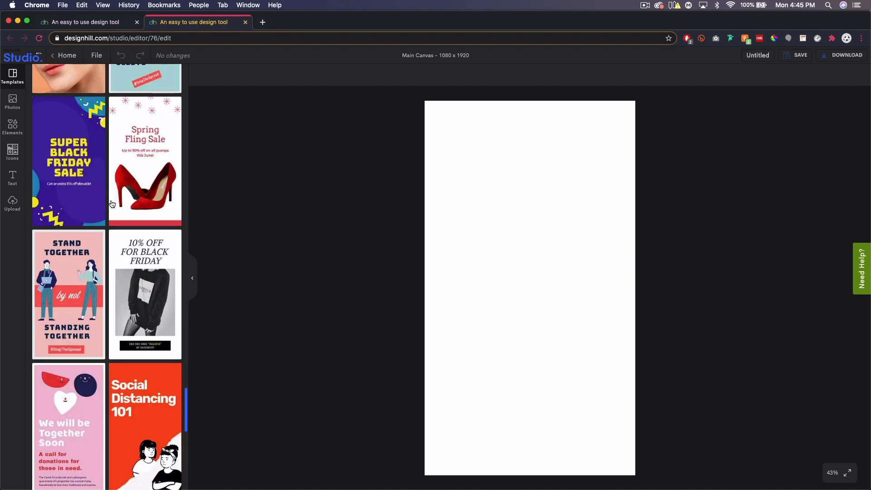
{"action": "scroll", "coordinate": [99, 318], "scroll_direction": "up", "scroll_amount": 1}
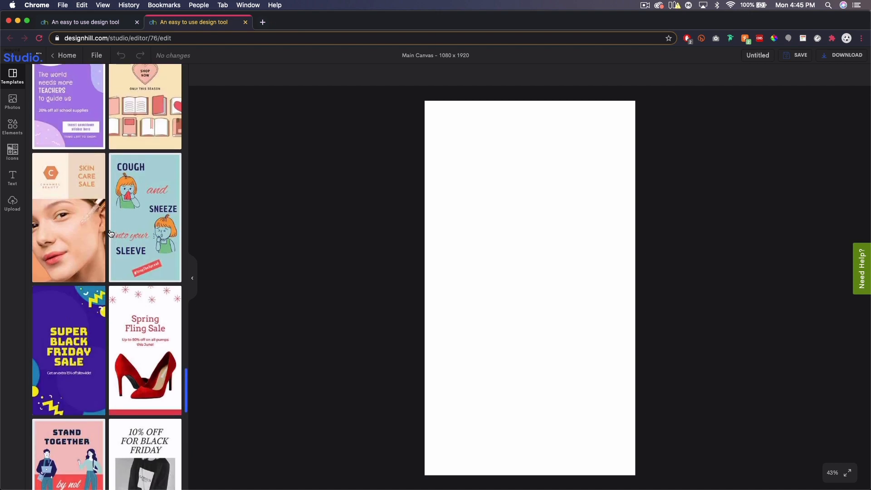
Apply the Super Black Friday Sale template and move its upper yellow zigzag to the opposite side of the canvas
{"action": "left_click", "coordinate": [86, 327]}
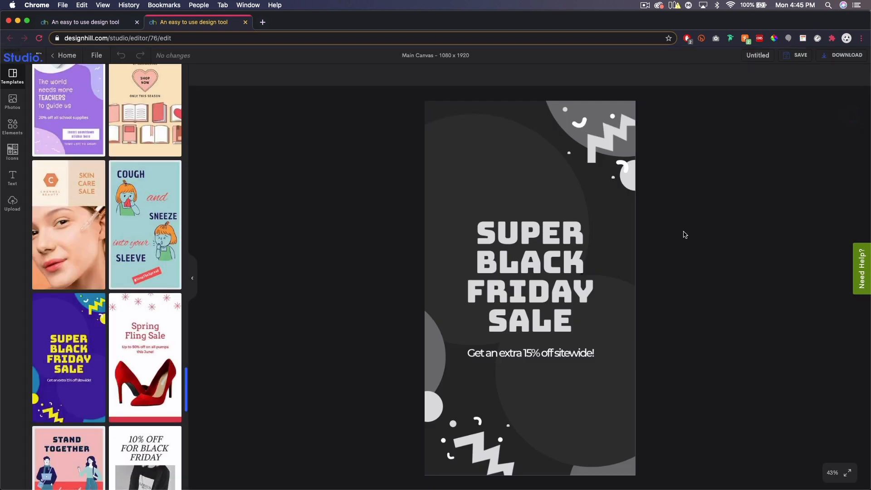
{"action": "left_click", "coordinate": [417, 199]}
{"action": "left_click", "coordinate": [677, 202]}
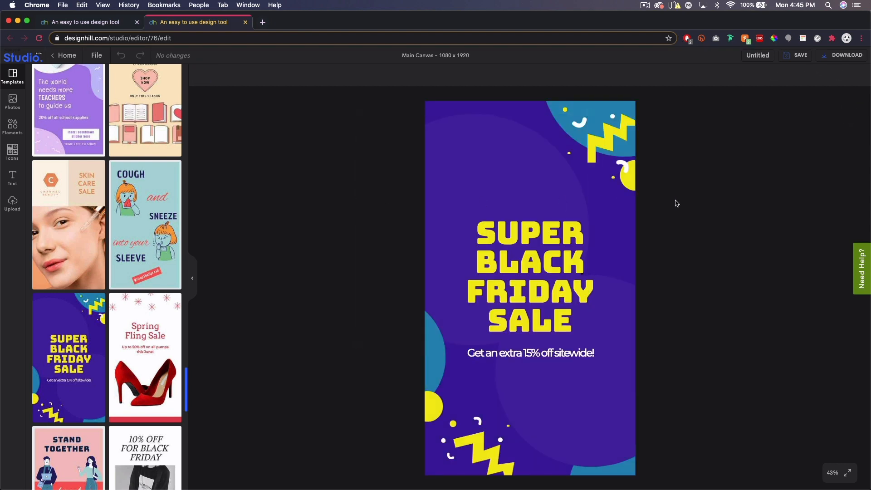
{"action": "left_click", "coordinate": [528, 168]}
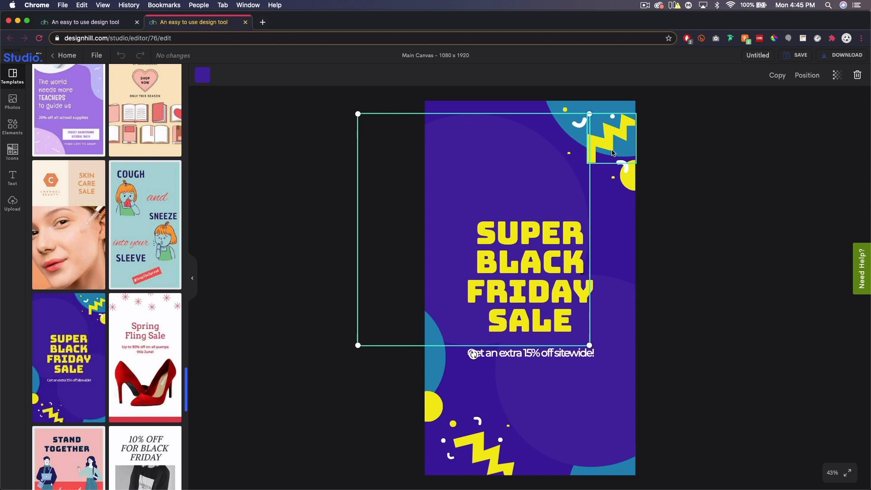
{"action": "left_click_drag", "start_coordinate": [608, 141], "coordinate": [442, 140]}
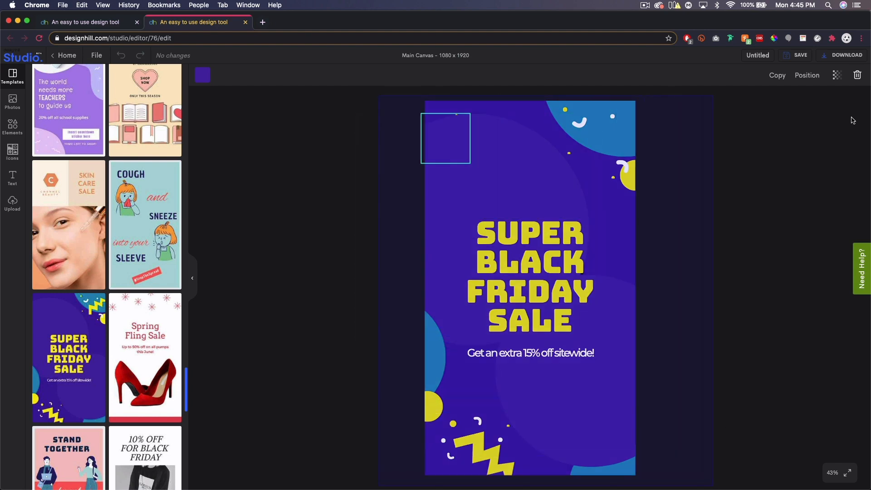
Delete all of the template's elements and set the canvas background to white, #FFFFFF
{"action": "left_click", "coordinate": [858, 76]}
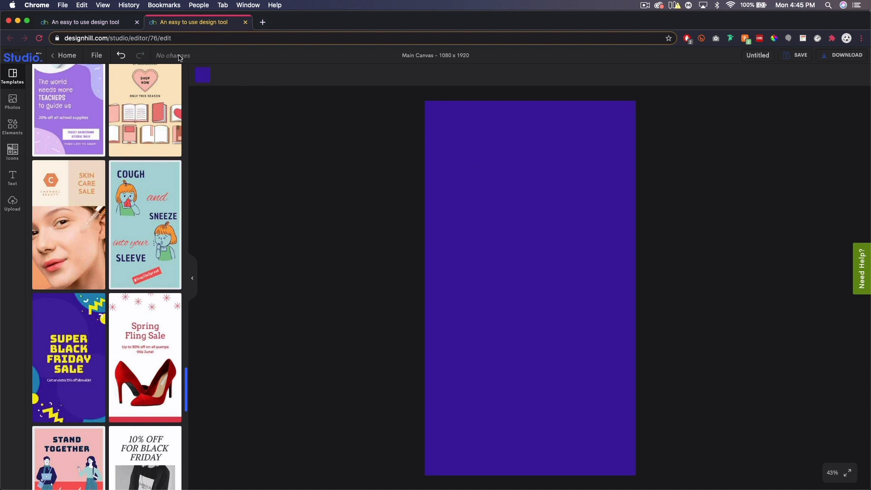
{"action": "left_click", "coordinate": [203, 75]}
{"action": "left_click", "coordinate": [37, 246]}
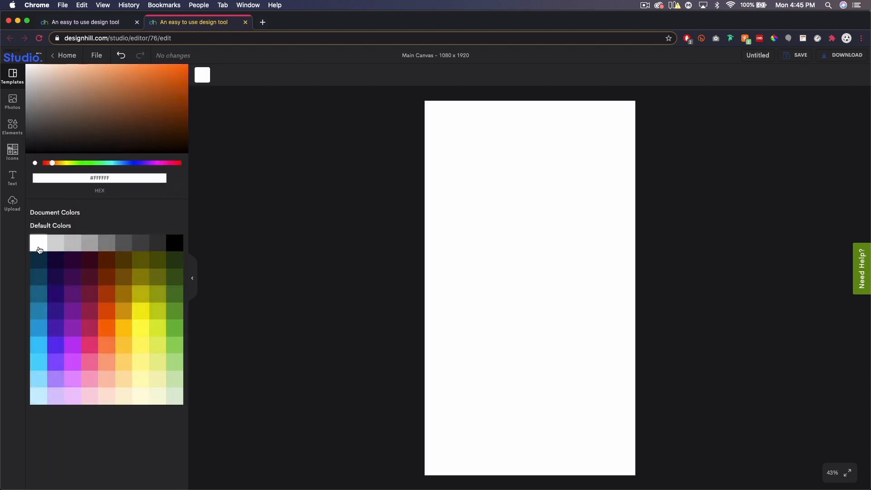
{"action": "left_click", "coordinate": [300, 215]}
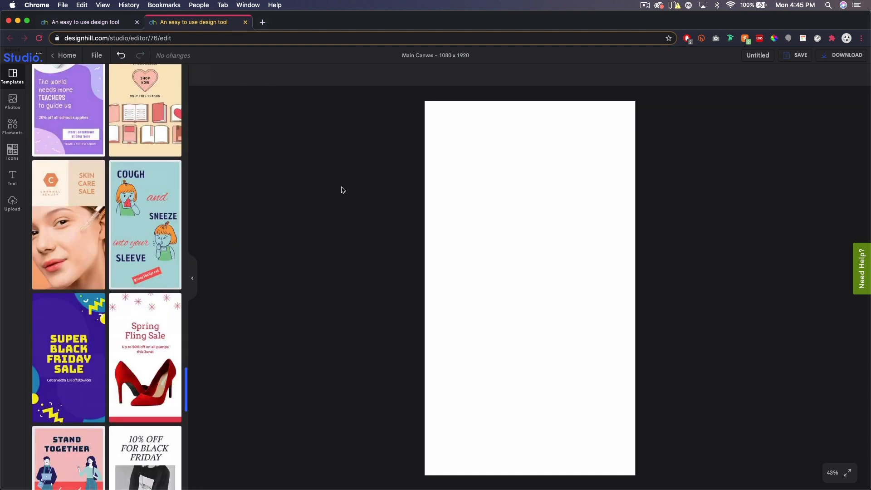
Open the library of previously uploaded images
{"action": "left_click", "coordinate": [17, 106]}
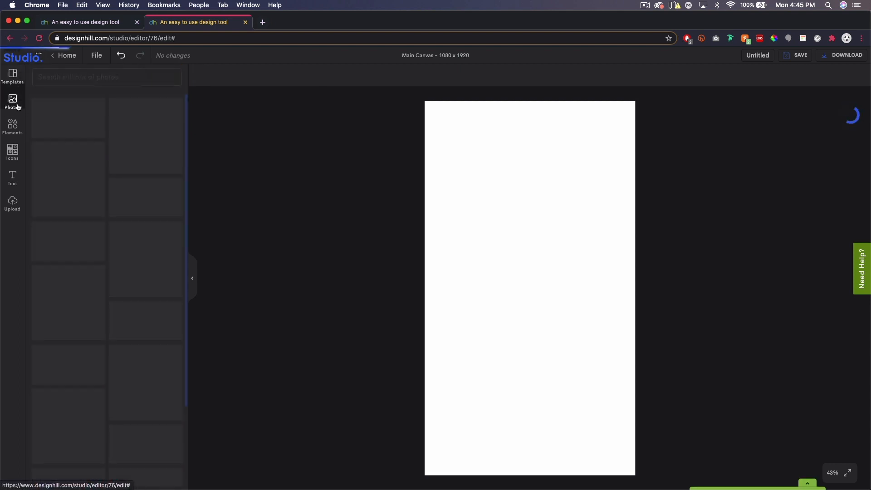
{"action": "left_click", "coordinate": [17, 210]}
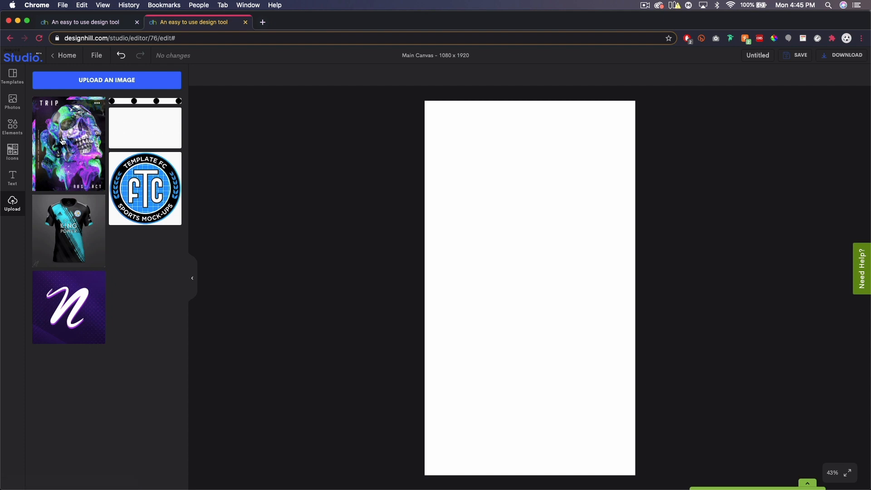
{"action": "left_click", "coordinate": [88, 83]}
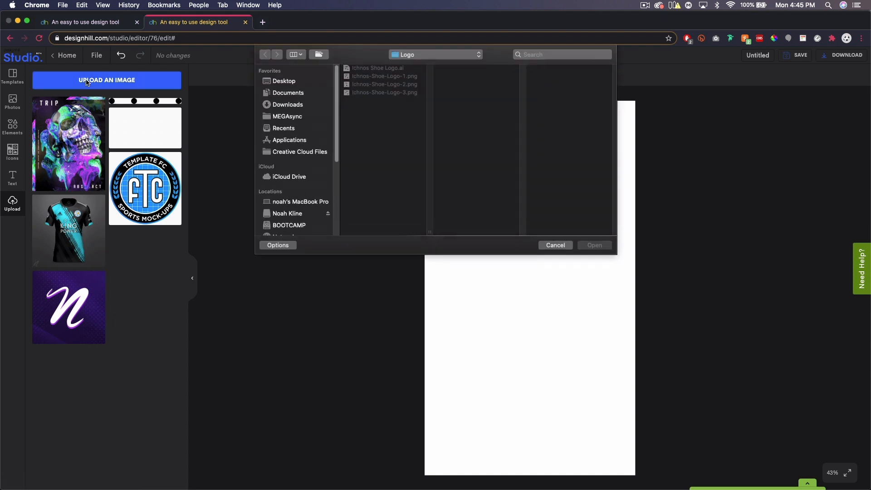
{"action": "left_click", "coordinate": [295, 214]}
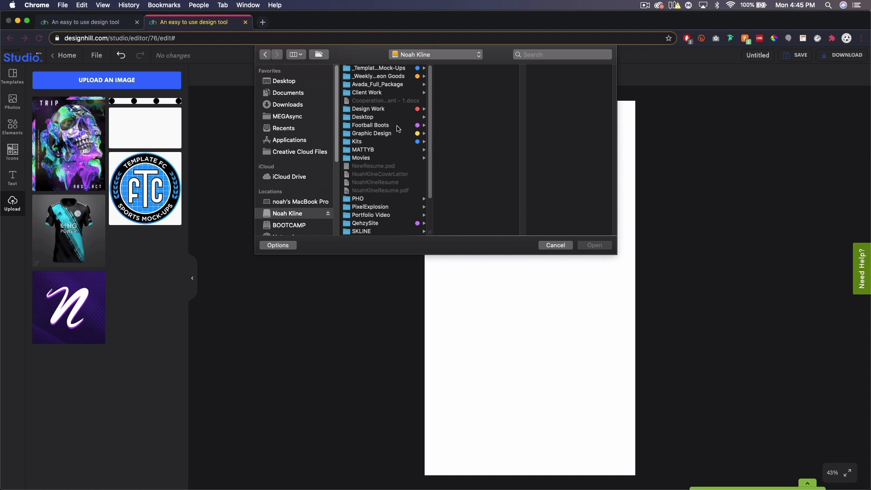
{"action": "left_click", "coordinate": [556, 245]}
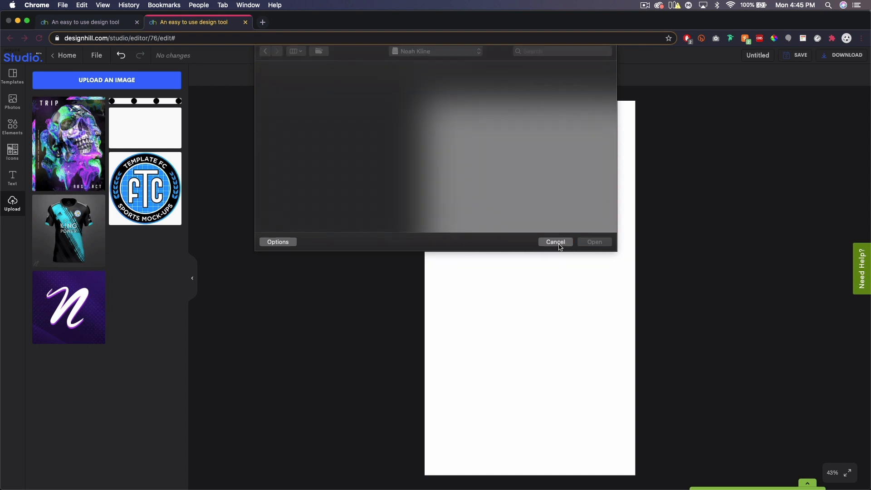
Place the uploaded TRIP ABSTRACT skull poster on the canvas and enlarge it proportionally to nearly reach the canvas's right edge
{"action": "left_click", "coordinate": [66, 138]}
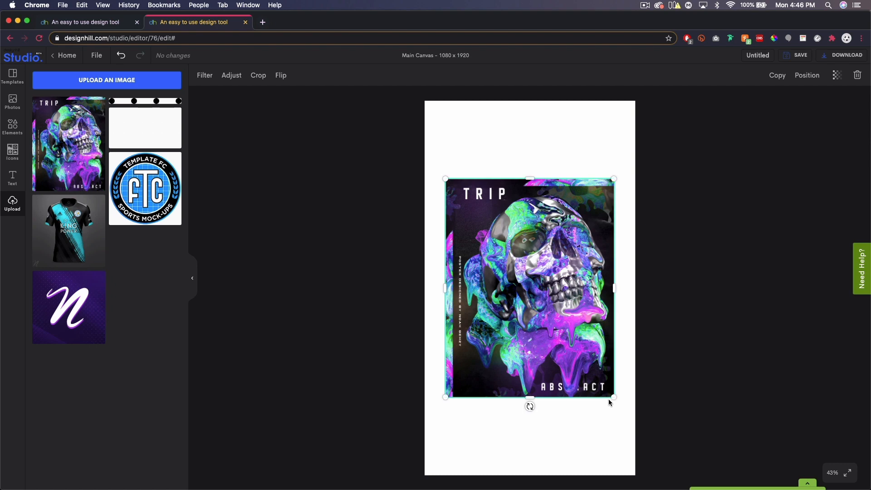
{"action": "left_click_drag", "start_coordinate": [614, 398], "coordinate": [627, 422]}
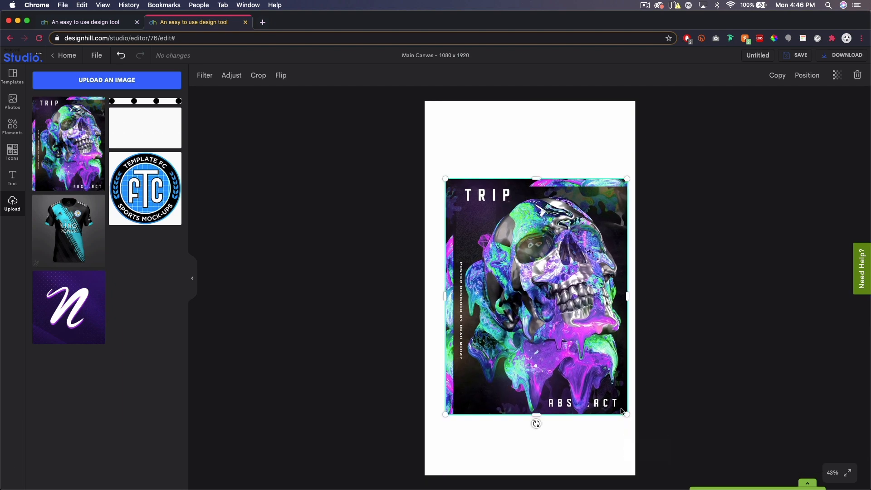
Centre the skull poster horizontally and vertically on the canvas
{"action": "left_click_drag", "start_coordinate": [567, 304], "coordinate": [561, 300]}
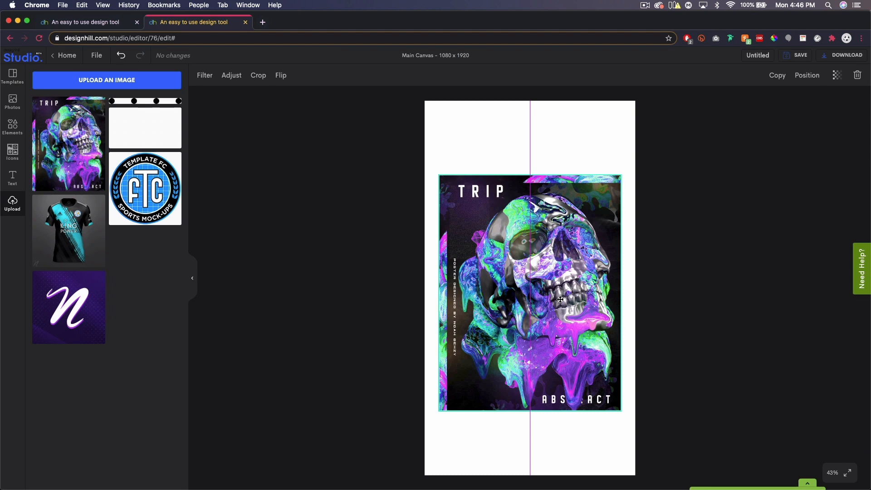
{"action": "left_click_drag", "start_coordinate": [560, 300], "coordinate": [561, 296]}
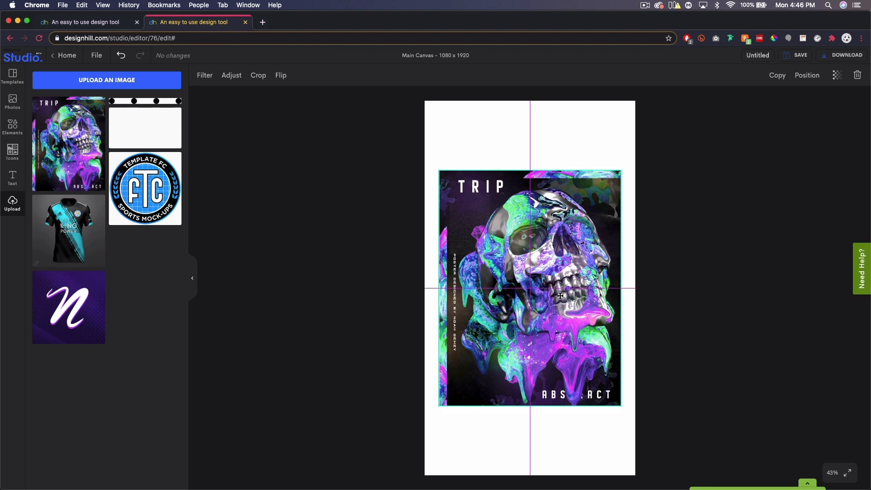
{"action": "left_click_drag", "start_coordinate": [560, 296], "coordinate": [560, 296]}
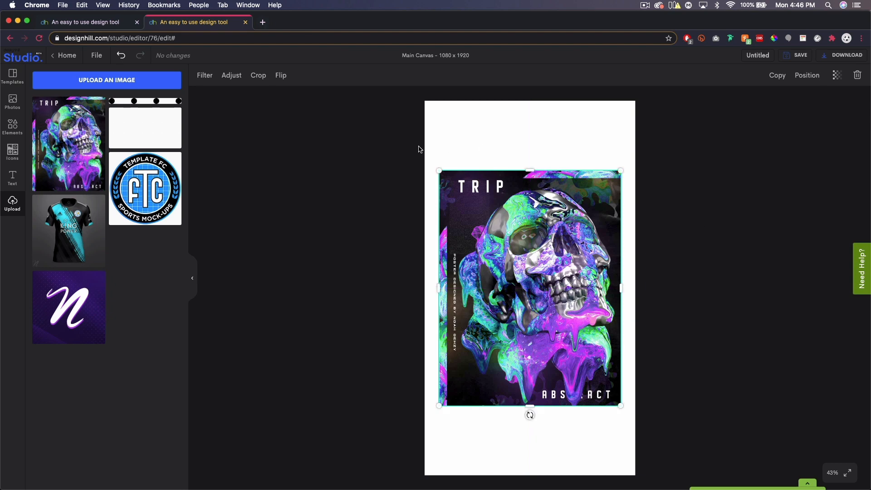
Change the canvas background colour to black
{"action": "left_click", "coordinate": [541, 127]}
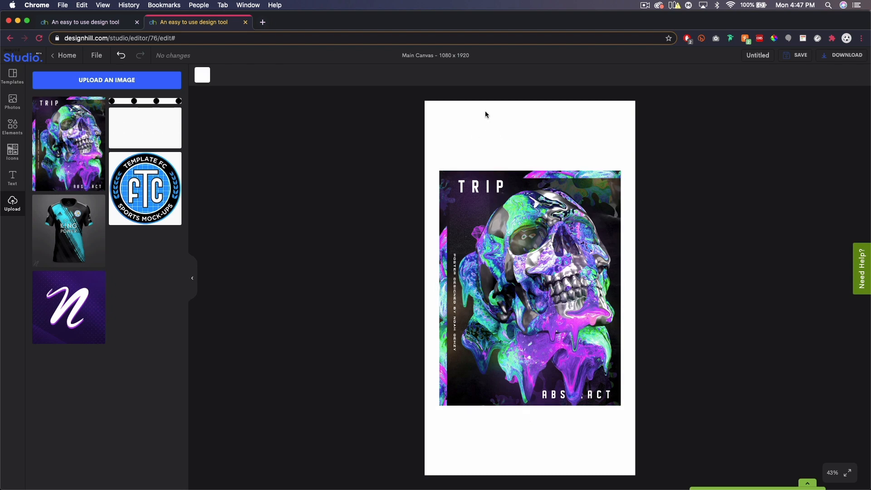
{"action": "left_click", "coordinate": [202, 78]}
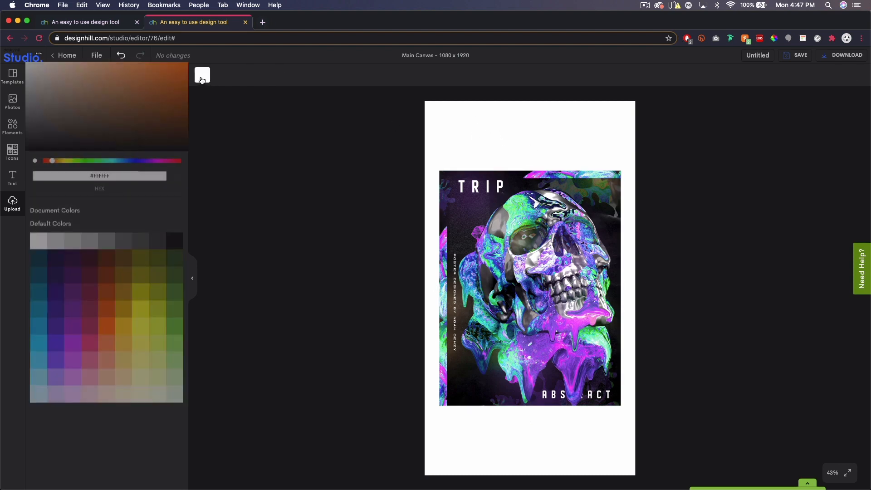
{"action": "left_click", "coordinate": [177, 251]}
{"action": "left_click", "coordinate": [731, 186]}
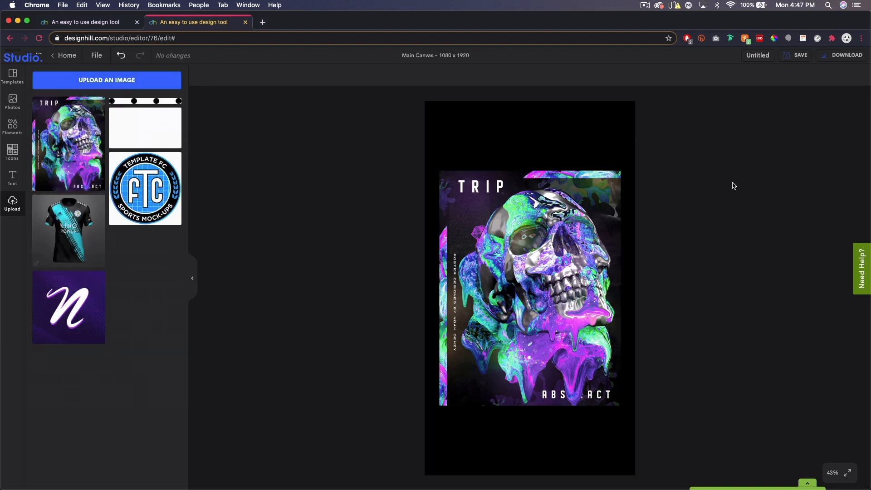
Name the design "Insta Story" and save it
{"action": "left_click", "coordinate": [757, 55]}
{"action": "type", "text": "I"}
{"action": "type", "text": "a Story"}
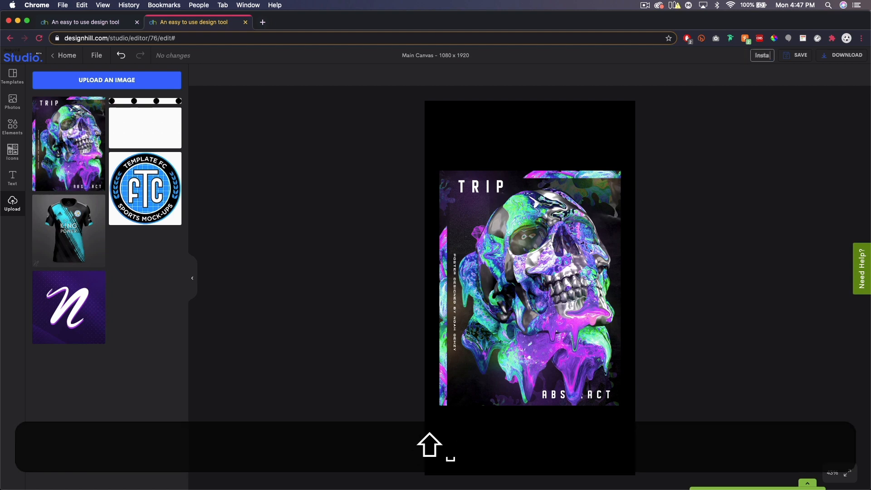
{"action": "key", "text": "Return"}
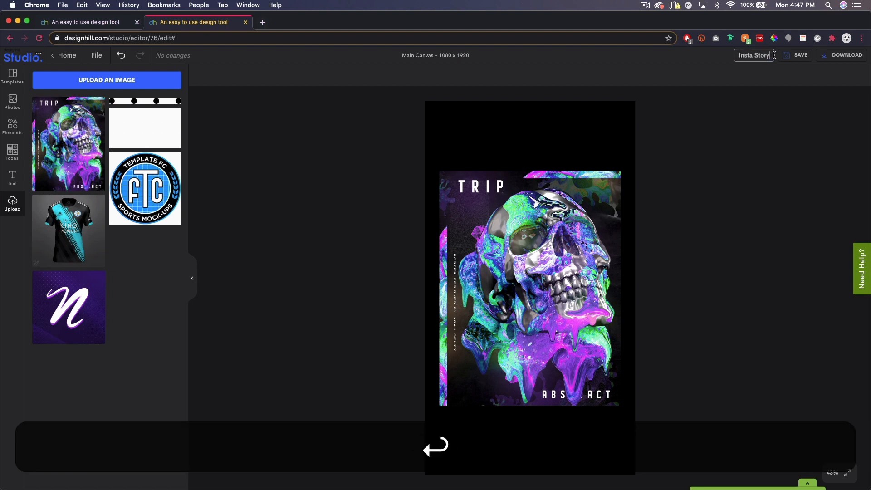
{"action": "left_click", "coordinate": [794, 56]}
{"action": "left_click", "coordinate": [751, 82]}
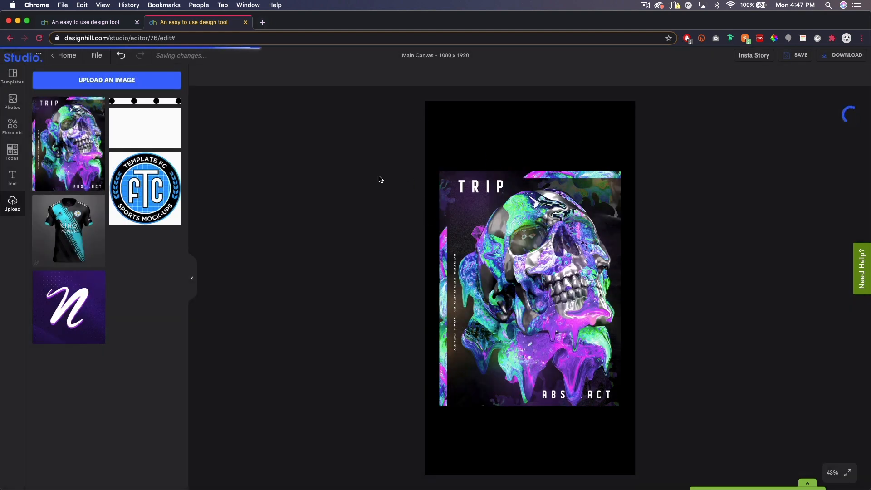
Reload the Studio dashboard, check the saved Insta Story design under Your Designs, and return to the editor
{"action": "left_click", "coordinate": [86, 22]}
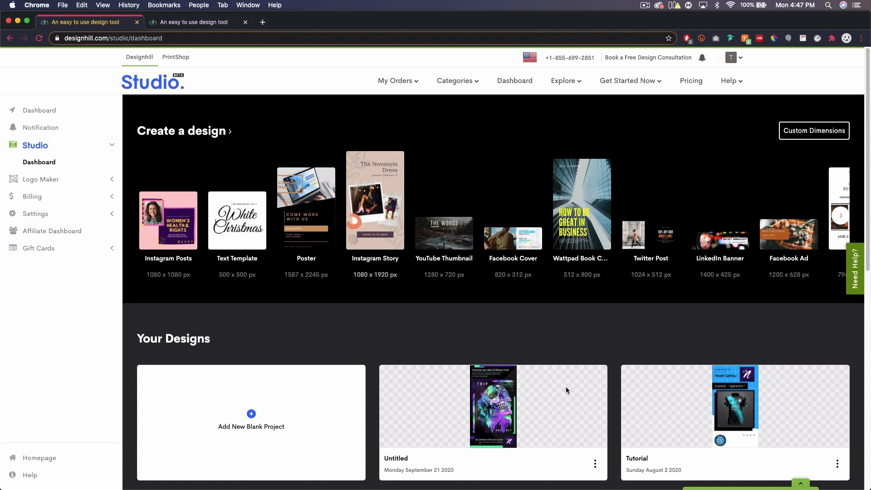
{"action": "scroll", "coordinate": [524, 337], "scroll_direction": "down", "scroll_amount": 2}
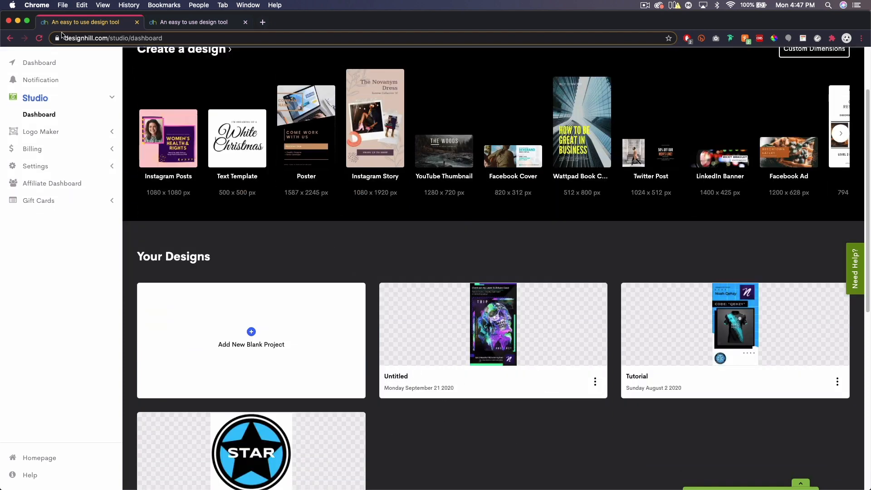
{"action": "left_click", "coordinate": [38, 39]}
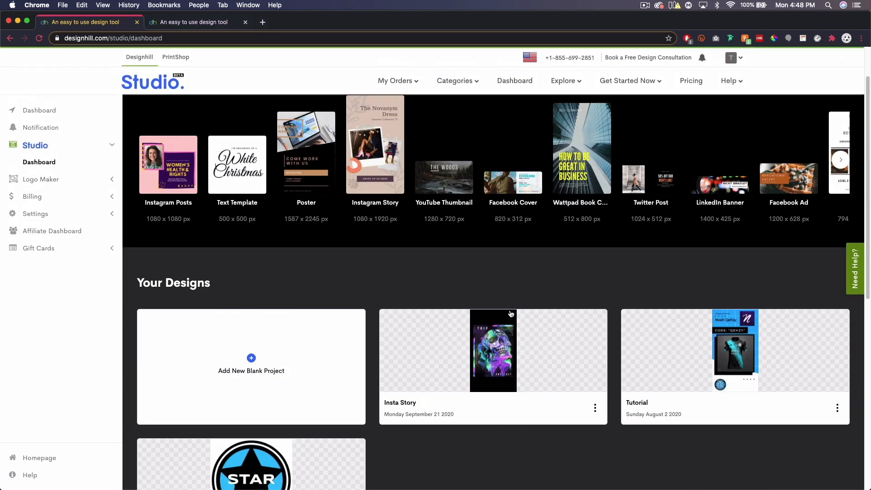
{"action": "scroll", "coordinate": [455, 393], "scroll_direction": "down", "scroll_amount": 1}
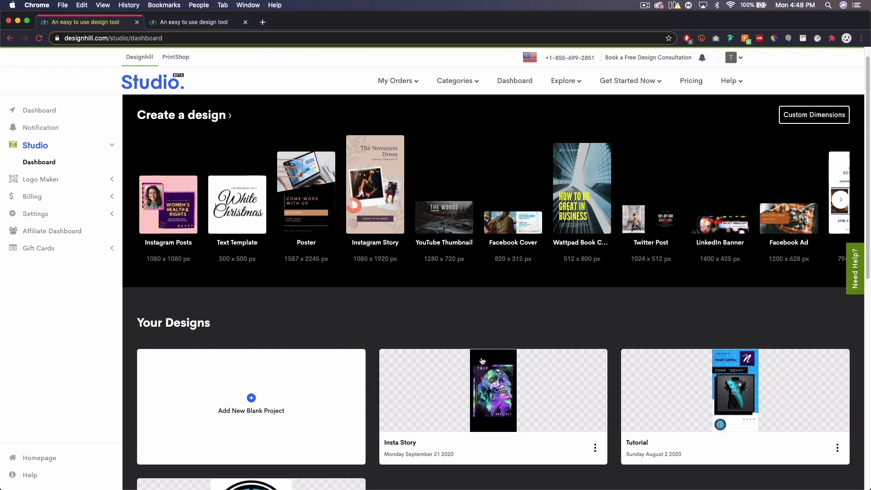
{"action": "left_click", "coordinate": [195, 21]}
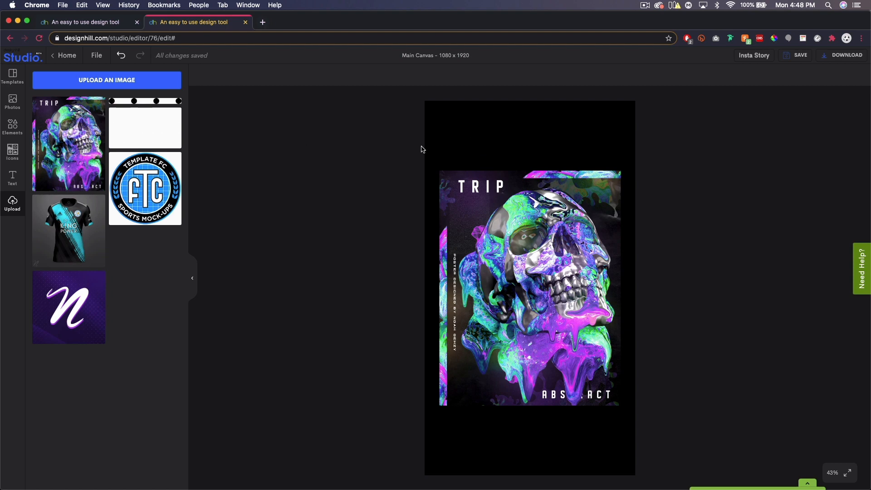
Add a heading to the canvas with the text "Check out my Latest Skillshare Class!"
{"action": "left_click", "coordinate": [12, 178]}
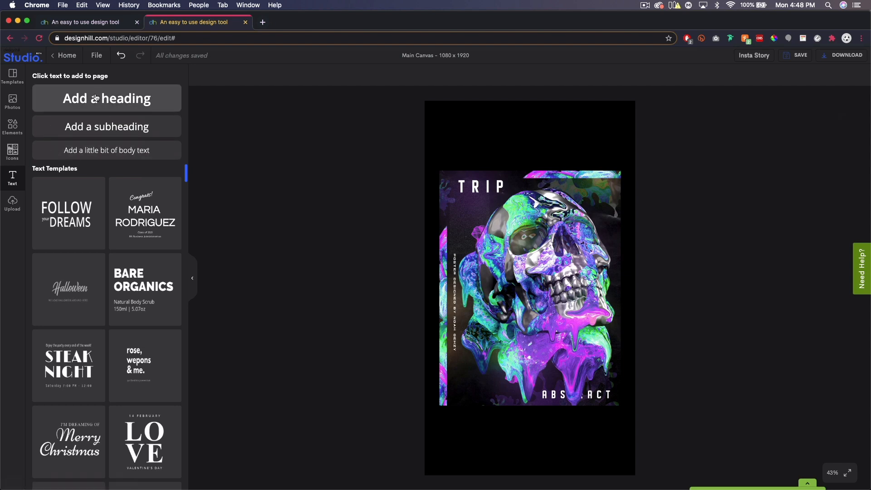
{"action": "left_click", "coordinate": [94, 103]}
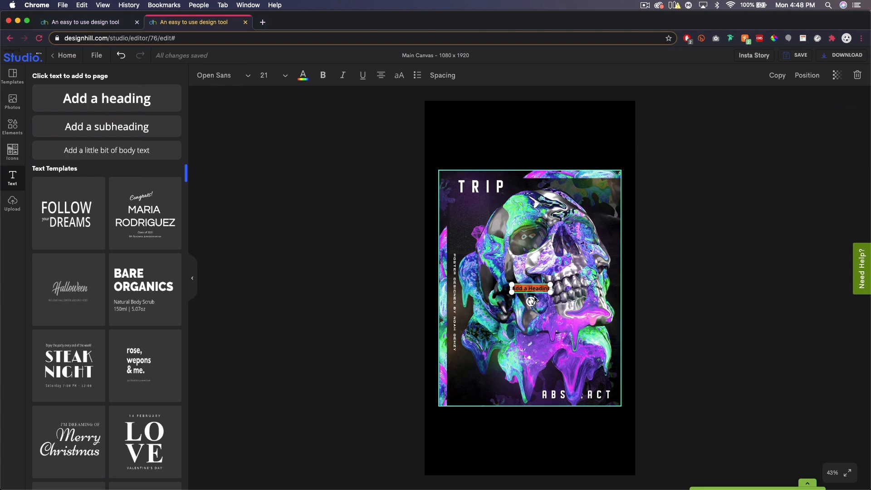
{"action": "type", "text": "Check o"}
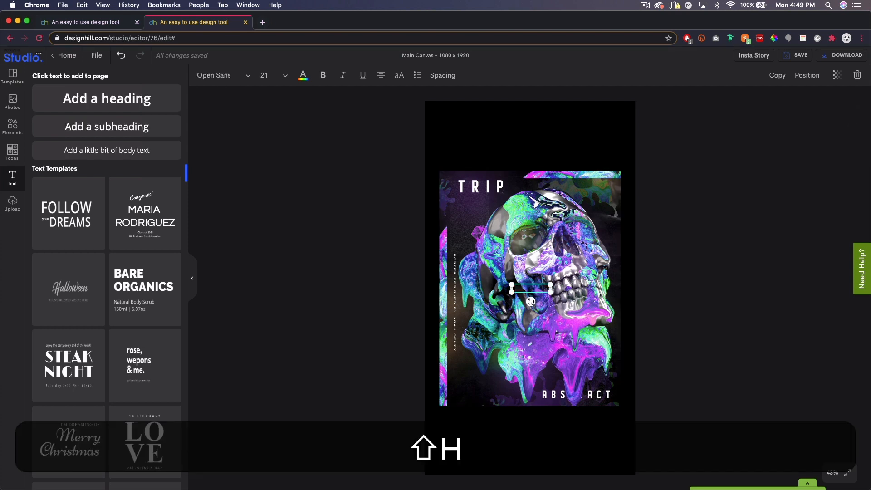
{"action": "type", "text": "ut "}
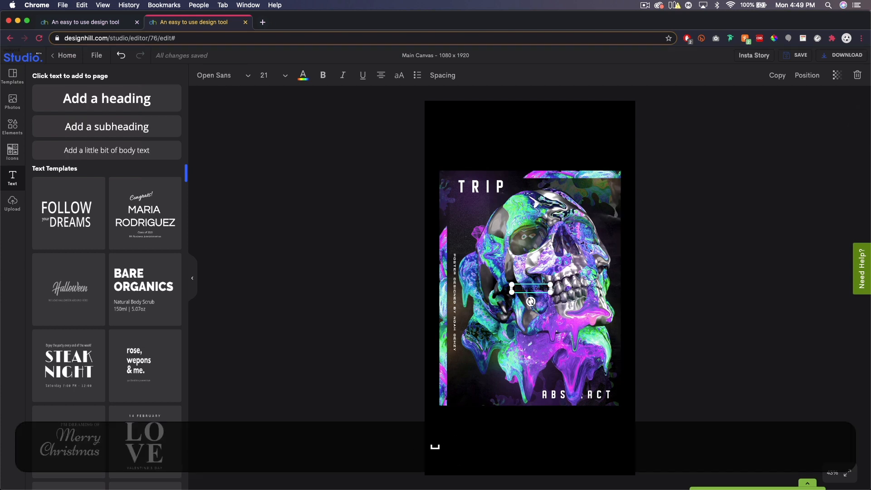
{"action": "type", "text": "As"}
{"action": "key", "text": "BackSpace"}
{"action": "type", "text": "t"}
{"action": "type", "text": " Skillshare "}
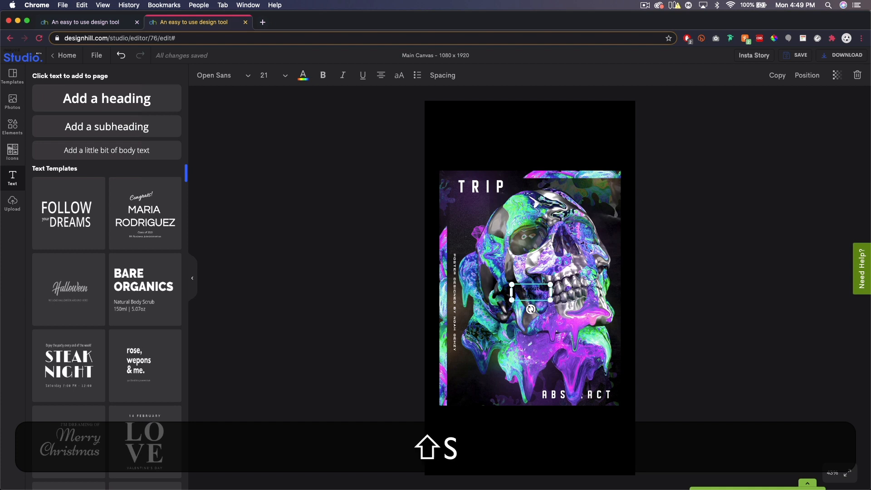
{"action": "type", "text": "C"}
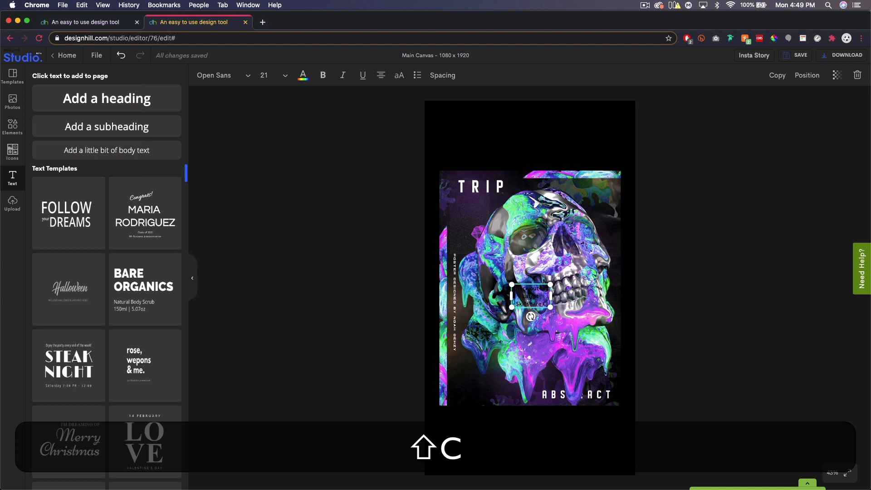
{"action": "type", "text": "lass!"}
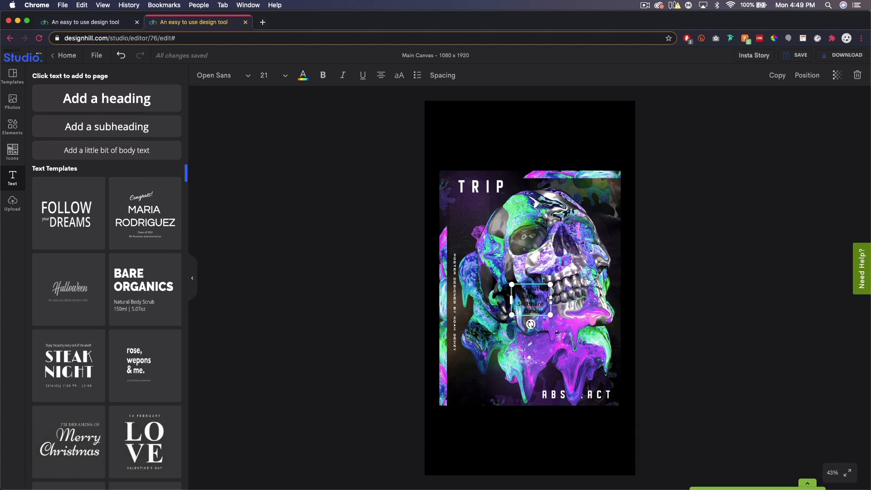
Widen the heading's text box to nearly the canvas width and move it into the empty area above the poster
{"action": "left_click_drag", "start_coordinate": [550, 300], "coordinate": [627, 299]}
{"action": "left_click_drag", "start_coordinate": [512, 300], "coordinate": [444, 299]}
{"action": "left_click_drag", "start_coordinate": [501, 297], "coordinate": [505, 123]}
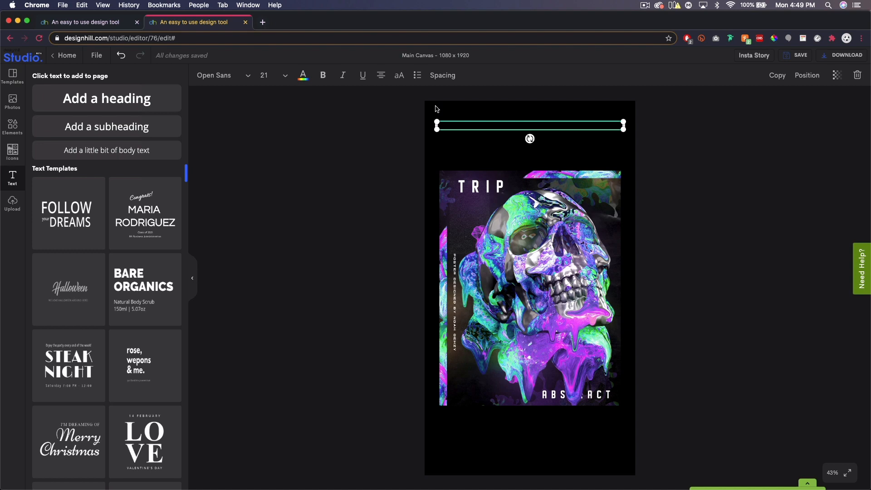
Set the heading to white, #FFFFFF, at font size 36, with its text box narrowed to fit inside the canvas
{"action": "left_click", "coordinate": [303, 77]}
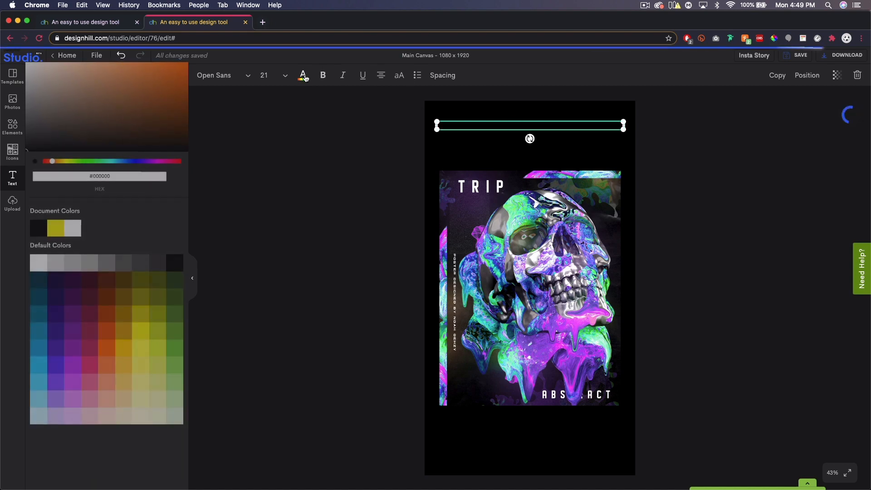
{"action": "left_click", "coordinate": [39, 264]}
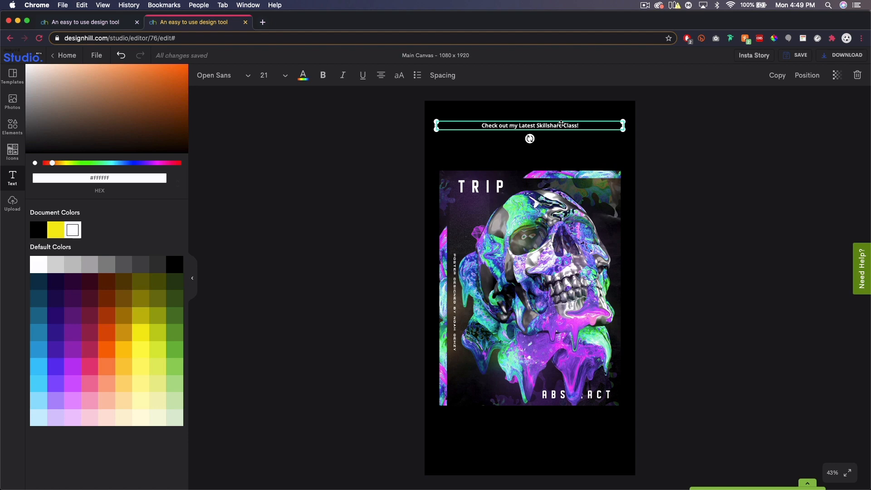
{"action": "left_click", "coordinate": [286, 76]}
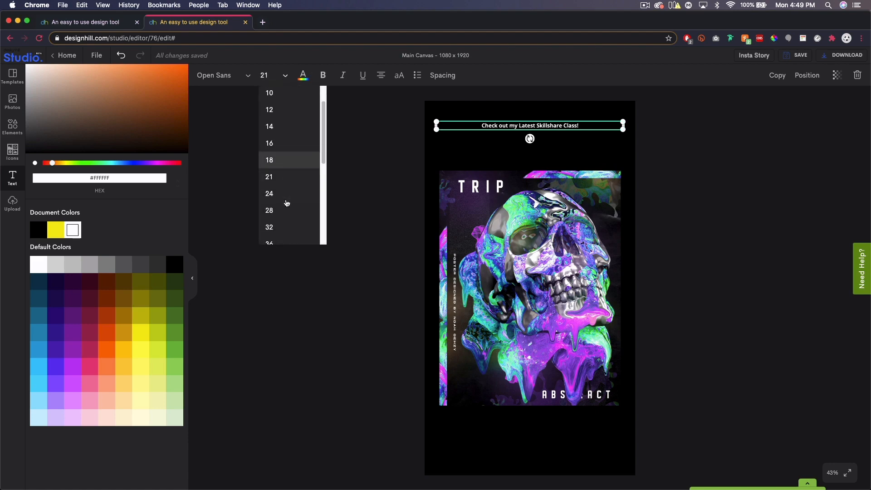
{"action": "scroll", "coordinate": [281, 233], "scroll_direction": "down", "scroll_amount": 2}
{"action": "left_click", "coordinate": [274, 232]}
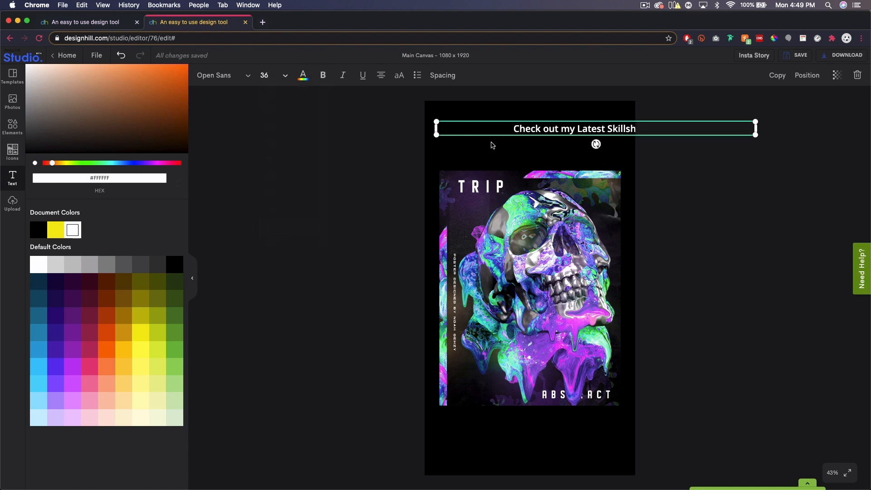
{"action": "left_click_drag", "start_coordinate": [757, 130], "coordinate": [625, 135]}
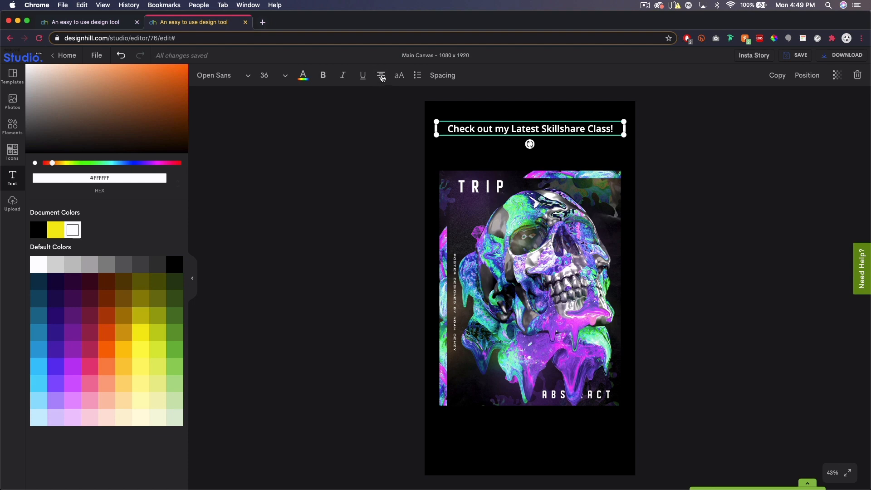
Left-align the heading text within its box and deselect it
{"action": "left_click", "coordinate": [382, 76]}
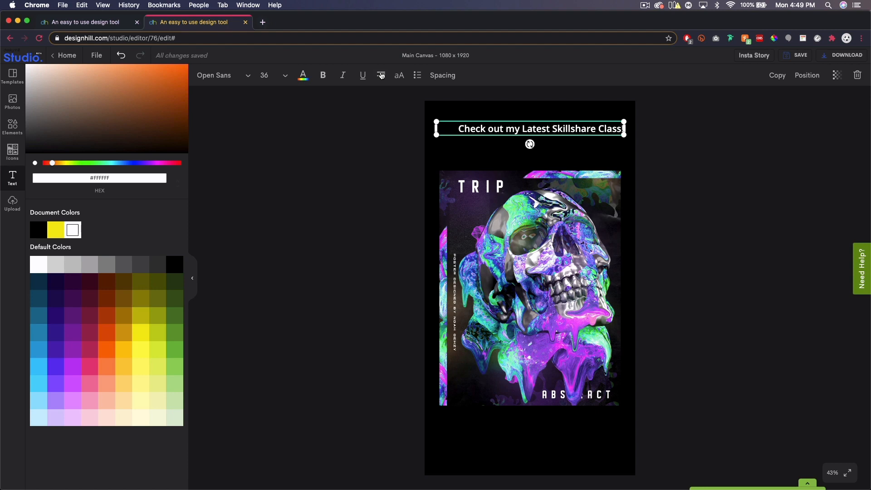
{"action": "left_click", "coordinate": [382, 76]}
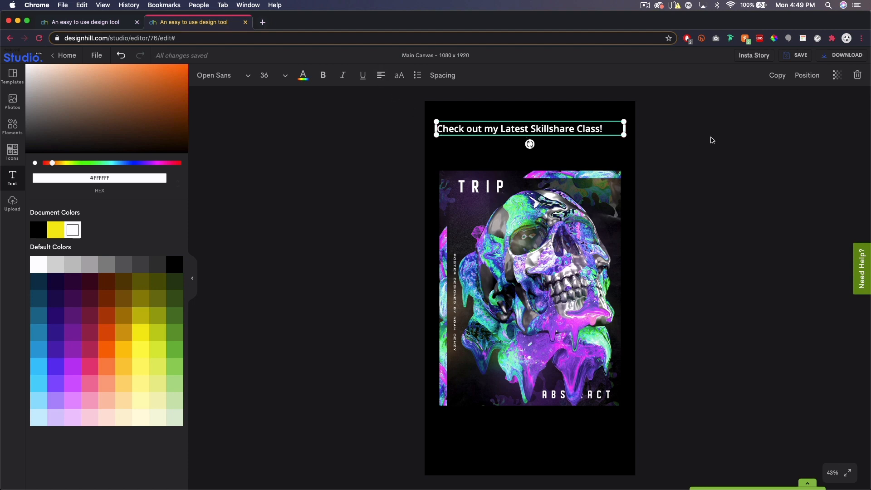
{"action": "left_click", "coordinate": [712, 139]}
{"action": "left_click", "coordinate": [733, 206]}
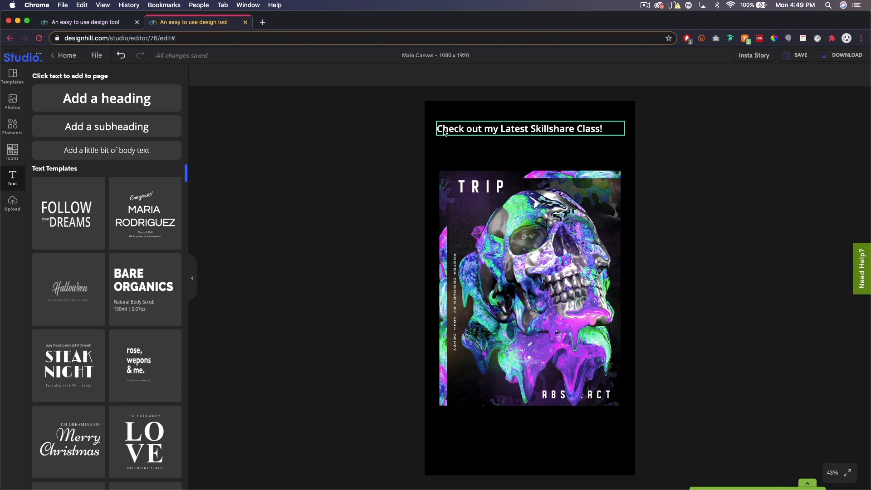
Scale the heading down slightly and move it up, lining its start up with the poster's left edge
{"action": "left_click", "coordinate": [507, 136]}
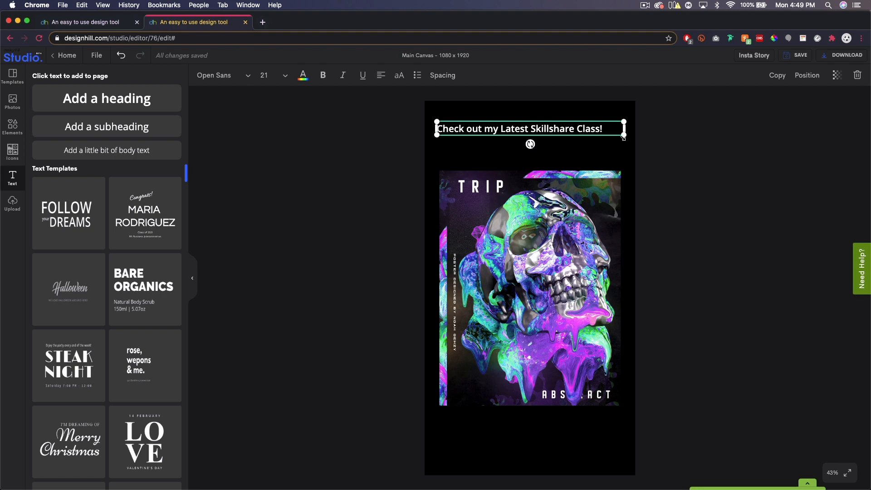
{"action": "left_click_drag", "start_coordinate": [625, 135], "coordinate": [609, 145]}
{"action": "left_click", "coordinate": [664, 145]}
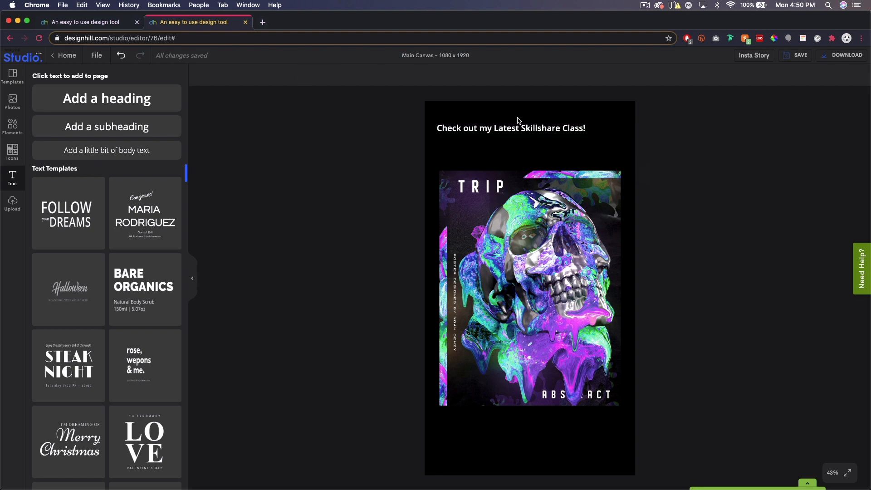
{"action": "mouse_move", "coordinate": [492, 128]}
{"action": "left_mouse_down"}
{"action": "mouse_move", "coordinate": [487, 123]}
{"action": "mouse_move", "coordinate": [495, 123]}
{"action": "left_mouse_up"}
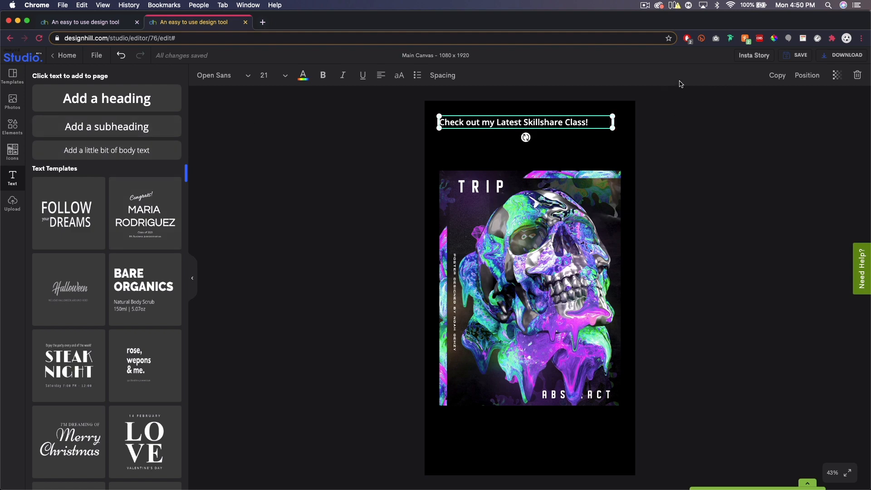
Duplicate the heading and place the copy directly below the original, lined up with its start
{"action": "left_click", "coordinate": [777, 75]}
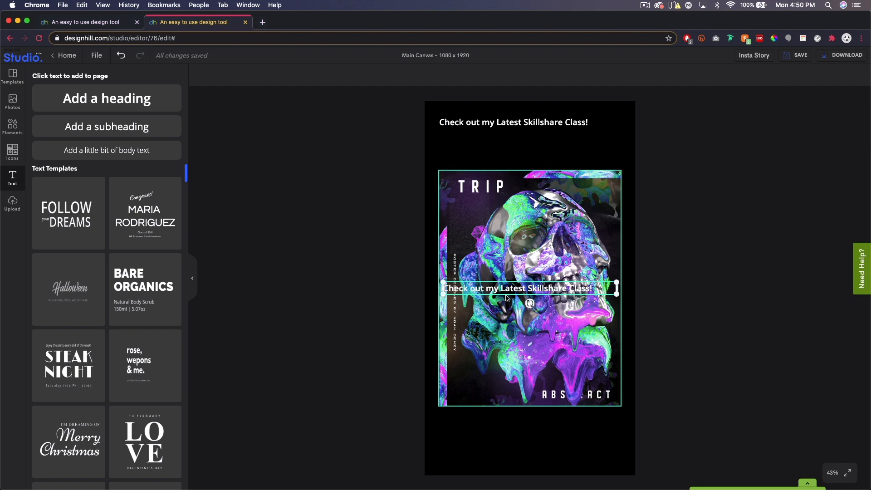
{"action": "left_click_drag", "start_coordinate": [494, 290], "coordinate": [490, 144]}
{"action": "double_click", "coordinate": [502, 145]}
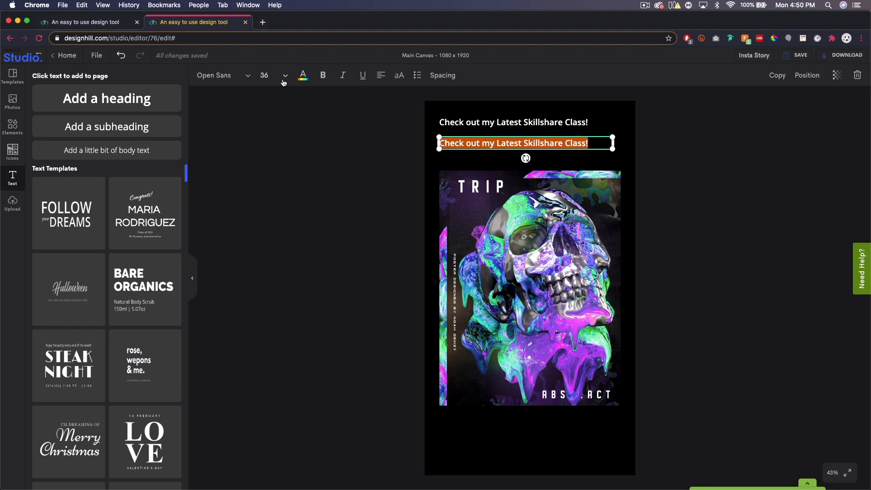
Set the duplicated heading to the Now Regular font at size 28
{"action": "left_click", "coordinate": [223, 76]}
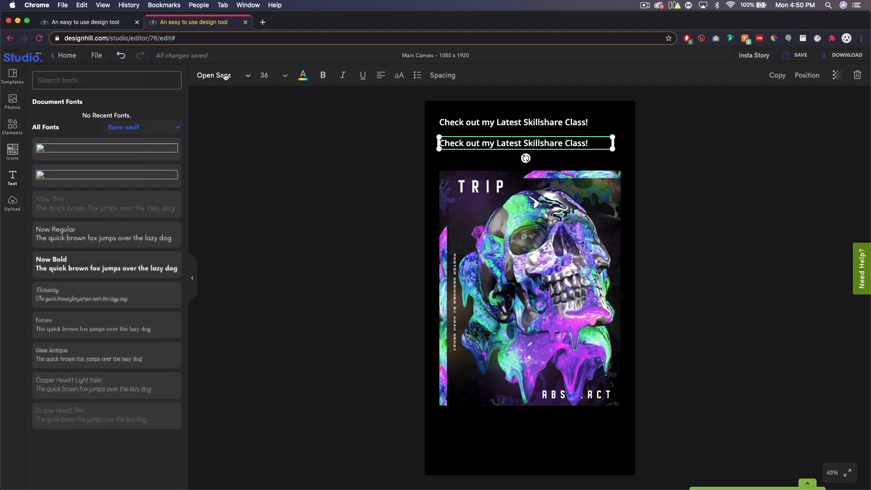
{"action": "left_click", "coordinate": [93, 239]}
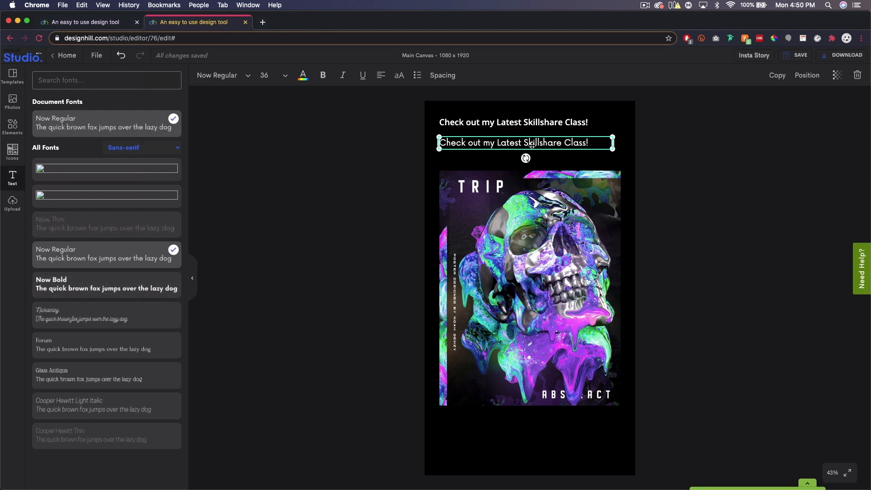
{"action": "left_click", "coordinate": [285, 77]}
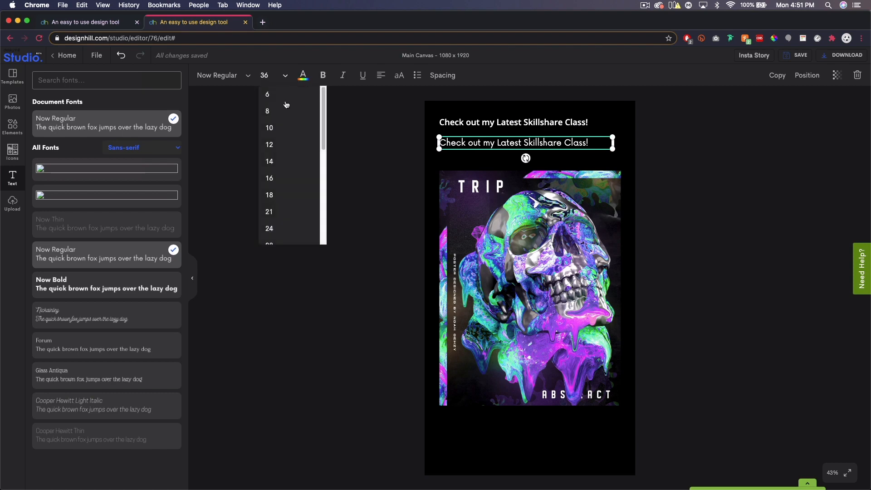
{"action": "left_click", "coordinate": [284, 227]}
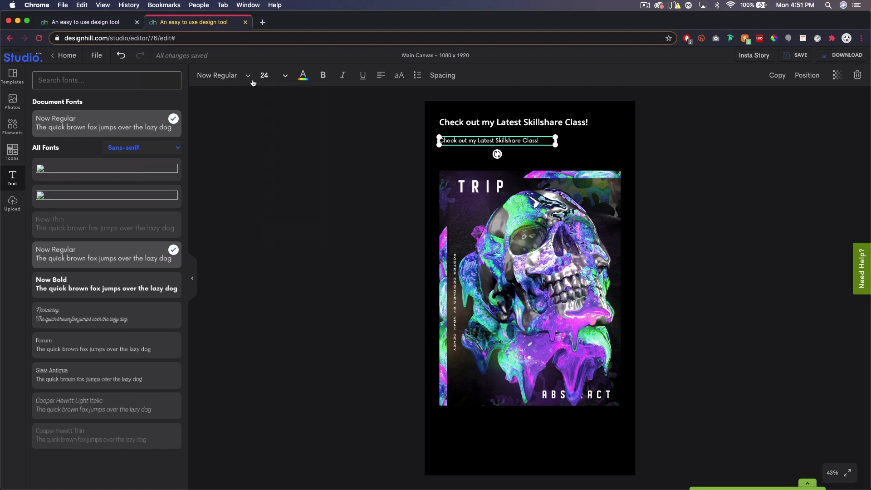
{"action": "left_click", "coordinate": [274, 77]}
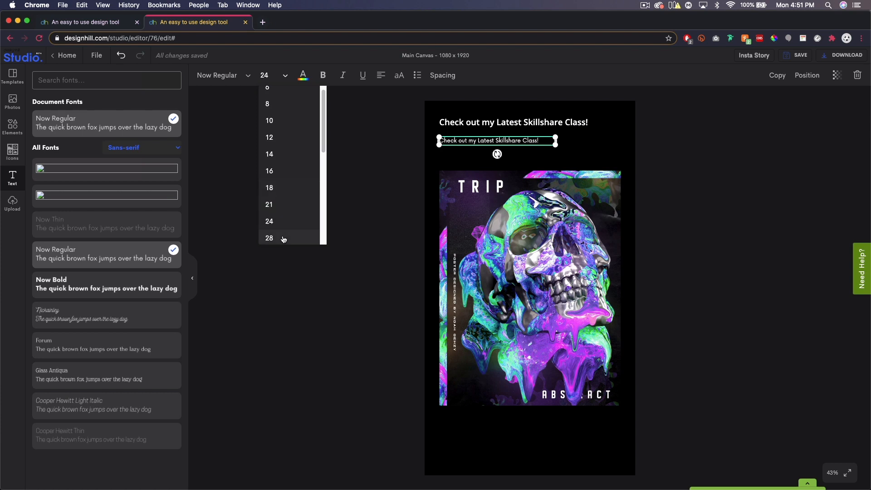
{"action": "left_click", "coordinate": [284, 237]}
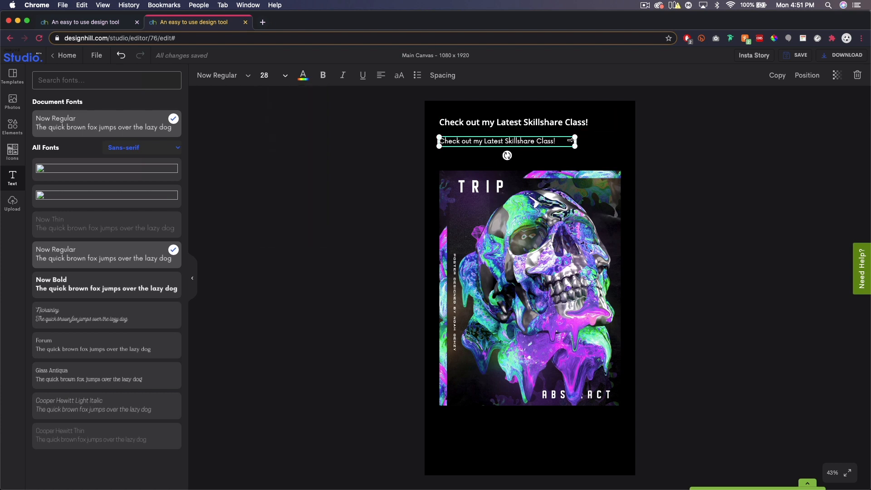
Replace the duplicated heading's text with "How to Create a Dripping Skull Poster in C4D & Photoshop"
{"action": "triple_click", "coordinate": [551, 143]}
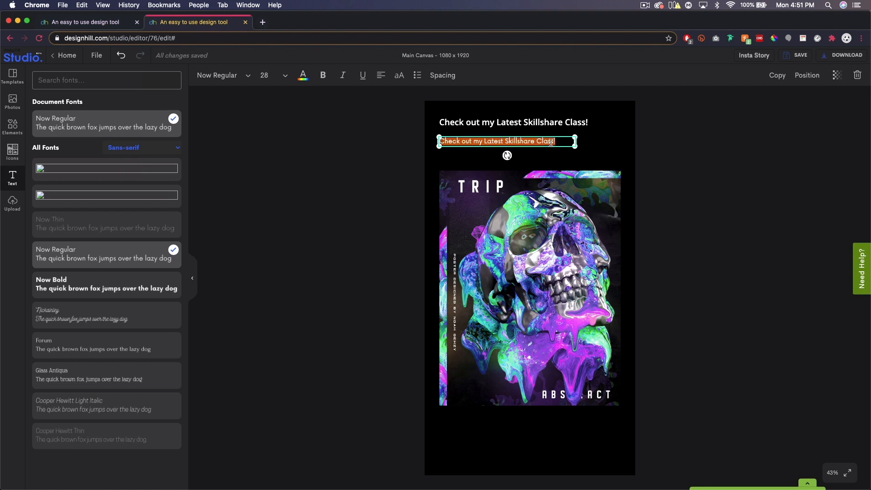
{"action": "key", "text": "shift"}
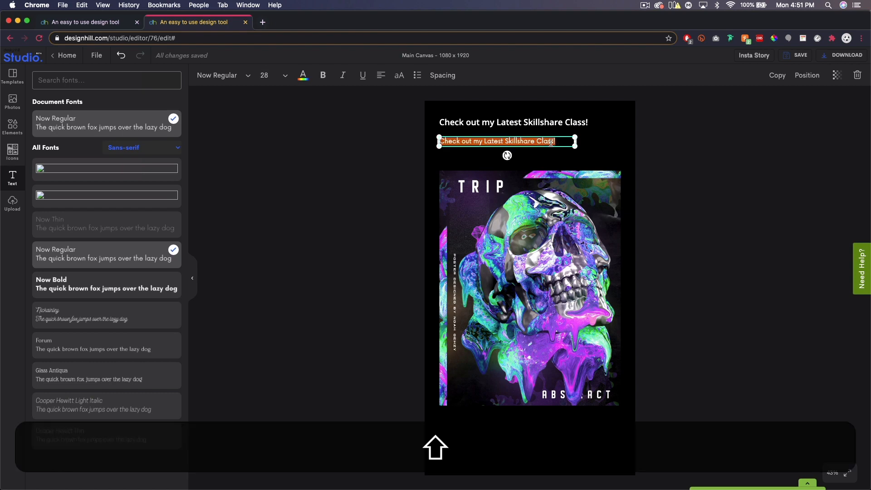
{"action": "type", "text": "How to F"}
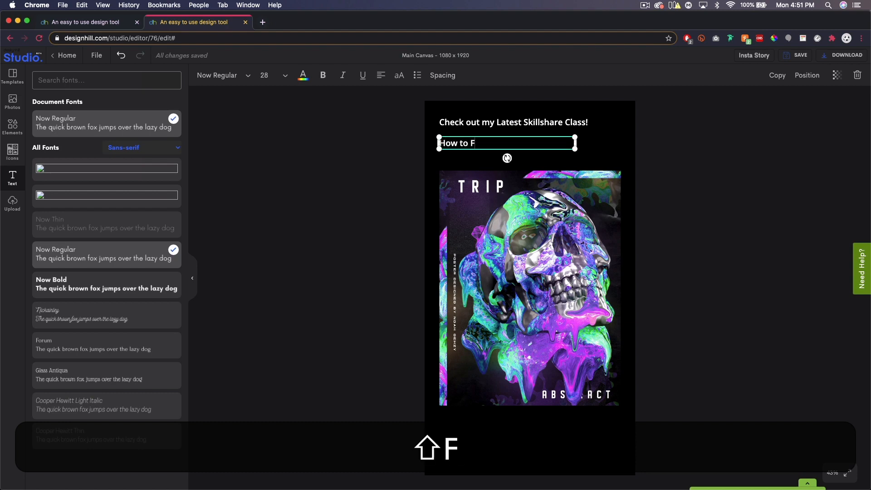
{"action": "key", "text": "BackSpace"}
{"action": "type", "text": "Cre"}
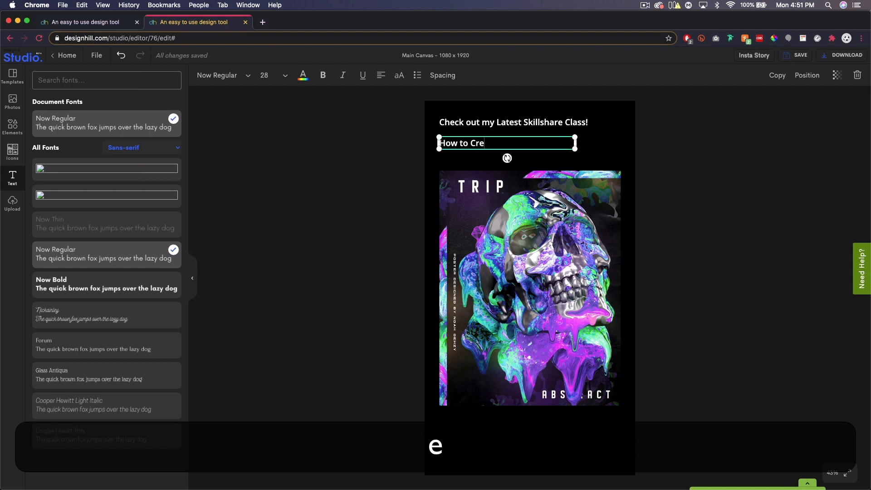
{"action": "type", "text": "ate a D"}
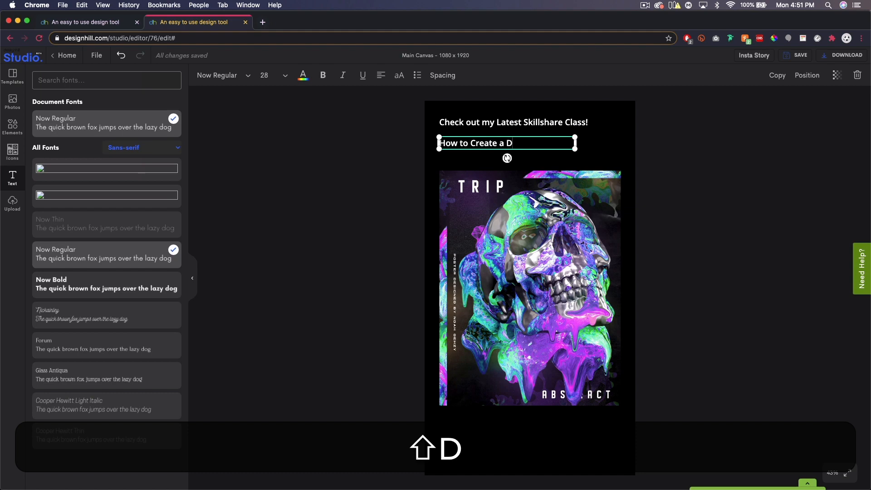
{"action": "type", "text": "ripping Skull"}
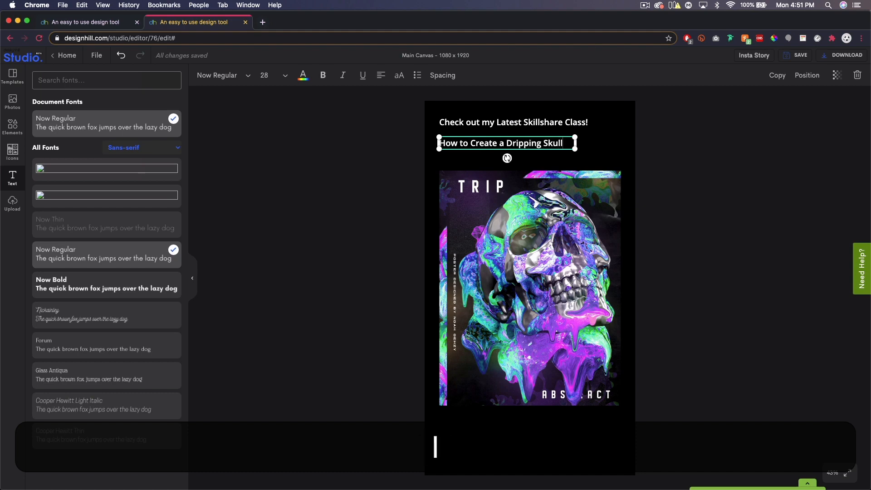
{"action": "type", "text": " Poster in C"}
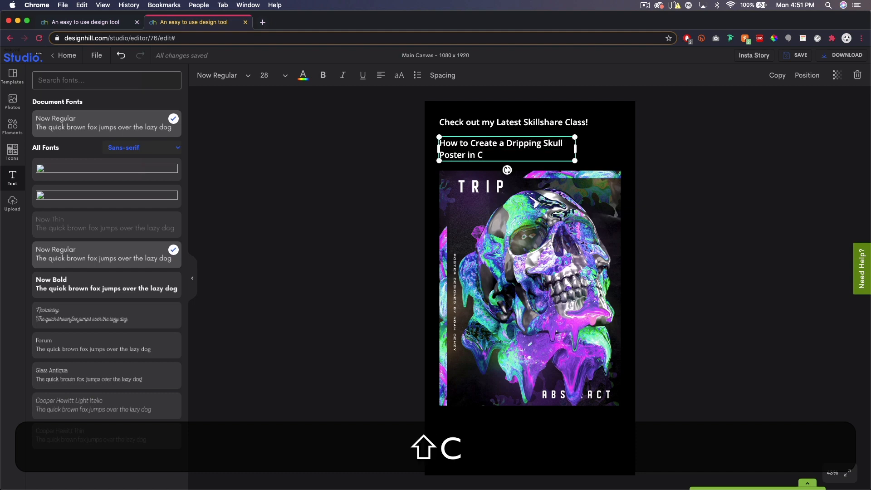
{"action": "type", "text": "4D & Phot"}
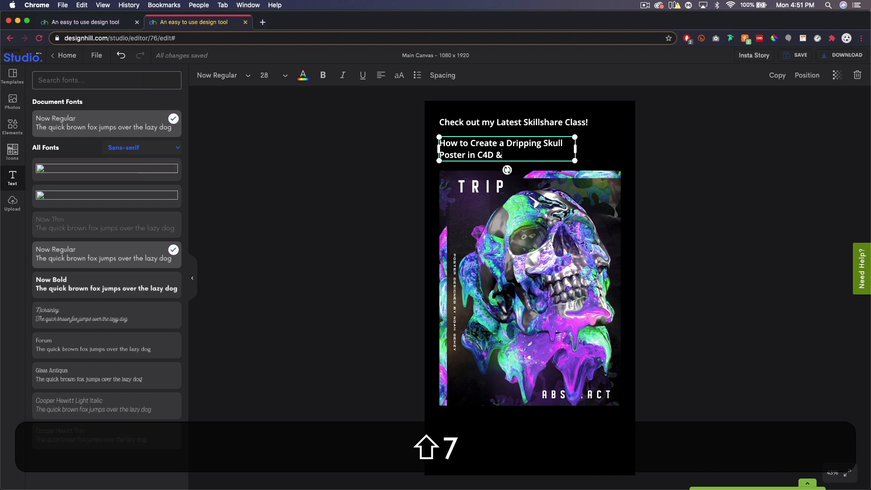
{"action": "type", "text": "oshop"}
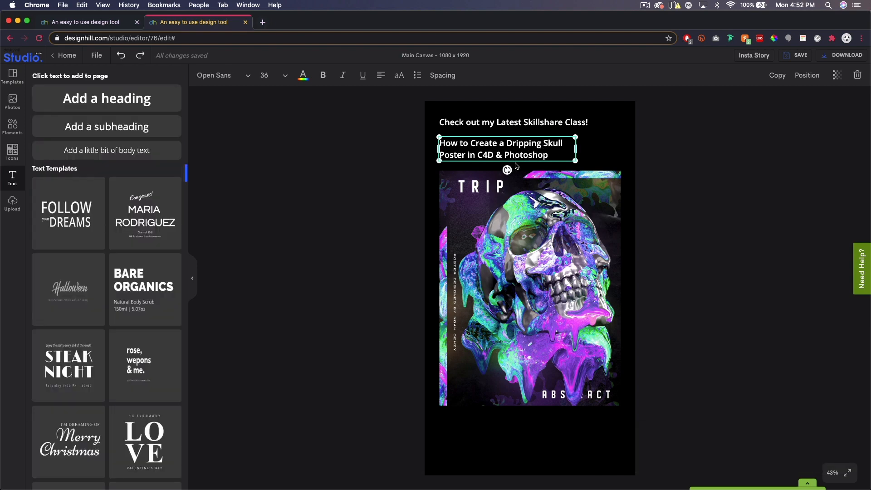
Set the subheading to font size 28 and widen its text box so "Poster" fits on the first line
{"action": "left_click", "coordinate": [284, 77]}
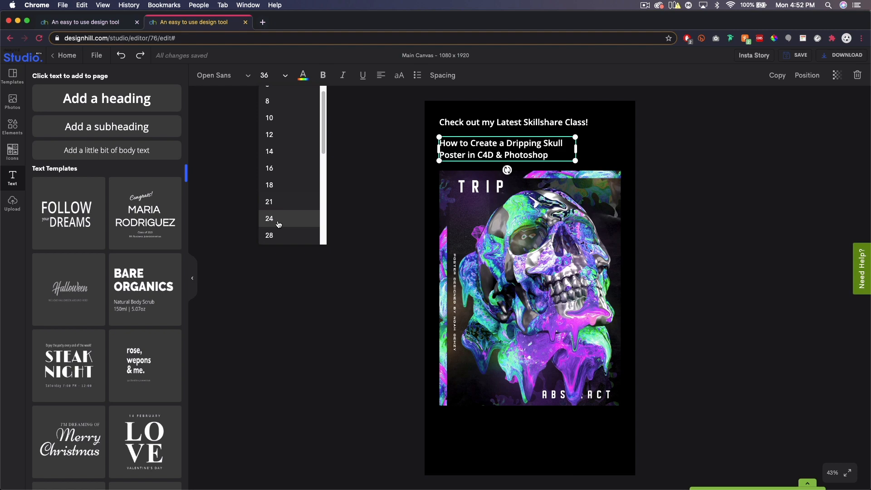
{"action": "left_click", "coordinate": [280, 222]}
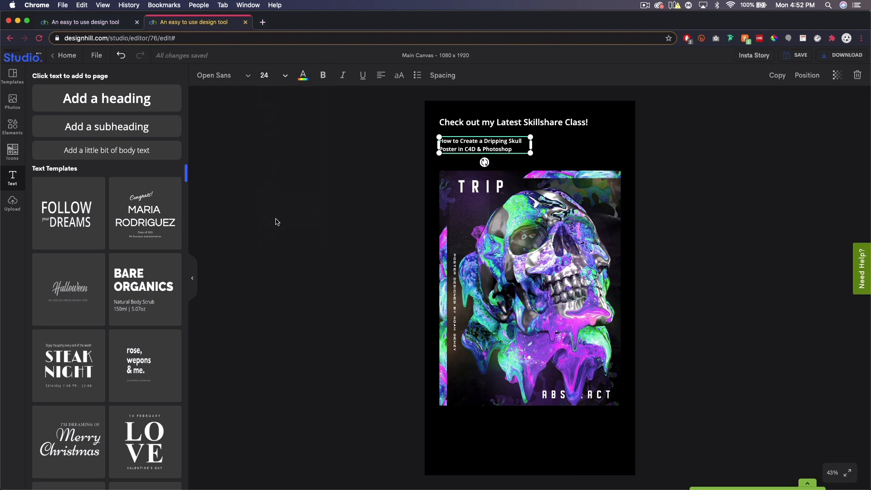
{"action": "left_click", "coordinate": [286, 77]}
{"action": "left_click", "coordinate": [282, 235]}
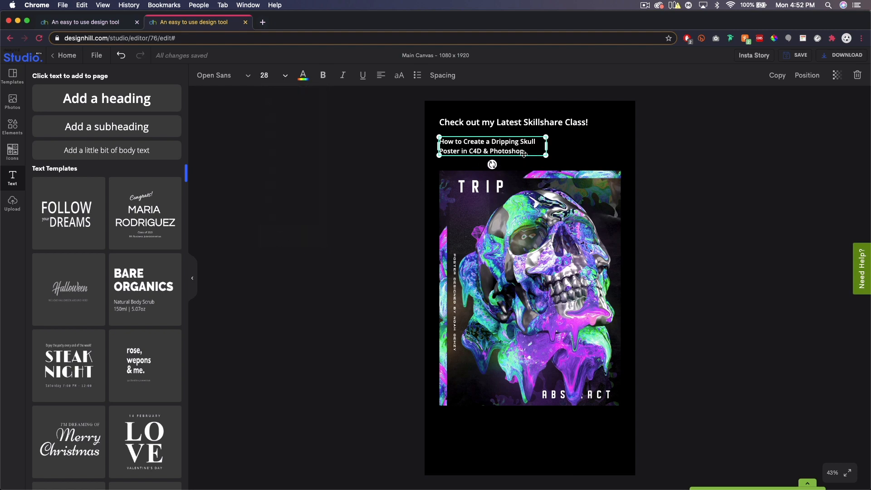
{"action": "left_click_drag", "start_coordinate": [546, 145], "coordinate": [558, 145]}
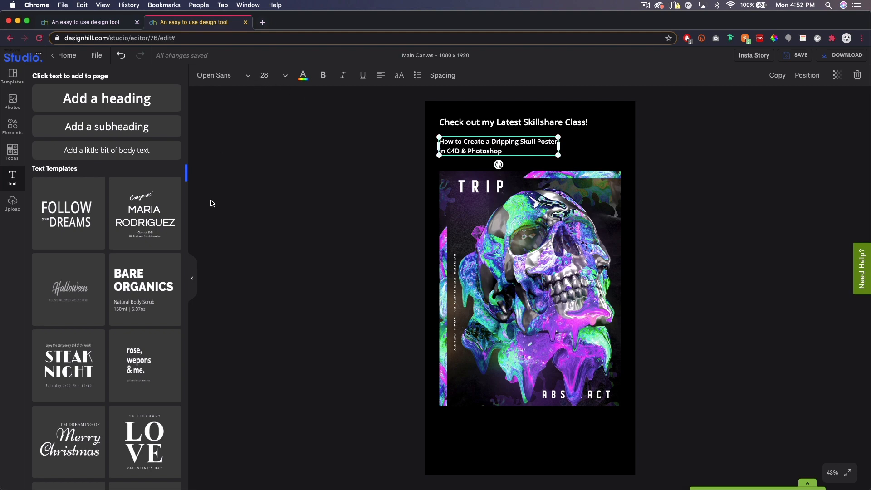
Try Now Thin on the subheading and settle on the Now Regular font
{"action": "left_click", "coordinate": [213, 75]}
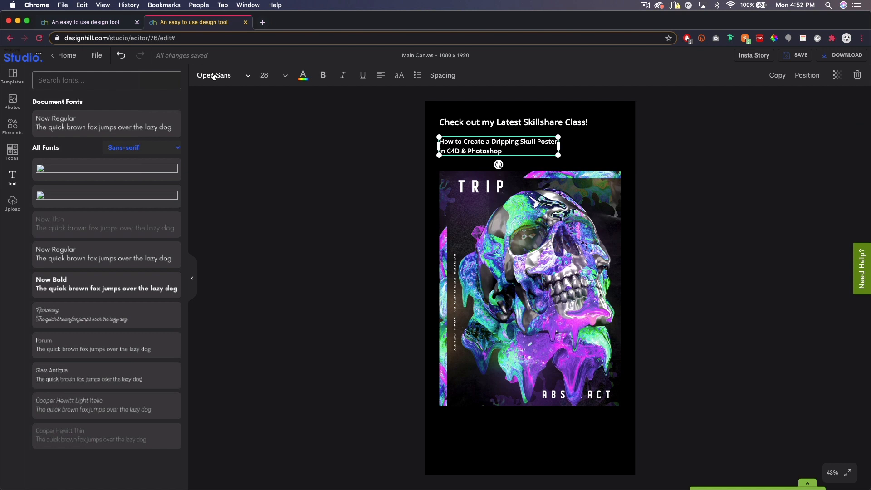
{"action": "left_click", "coordinate": [86, 256]}
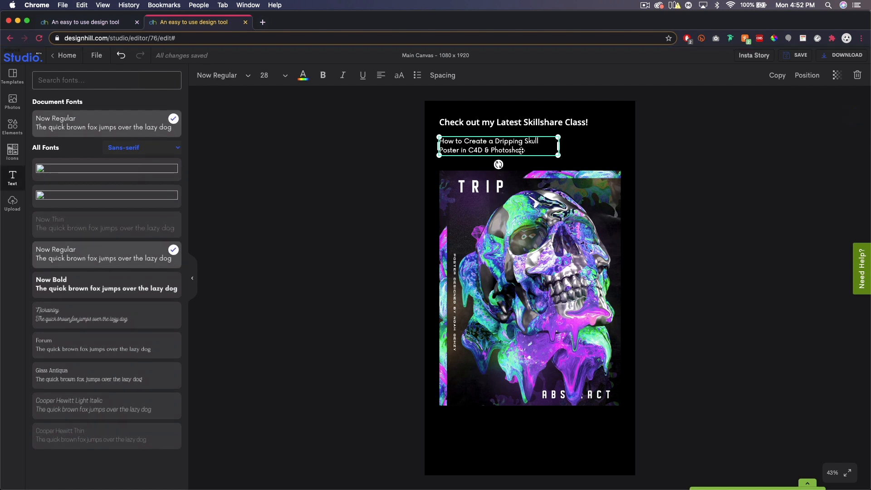
{"action": "left_click", "coordinate": [89, 227]}
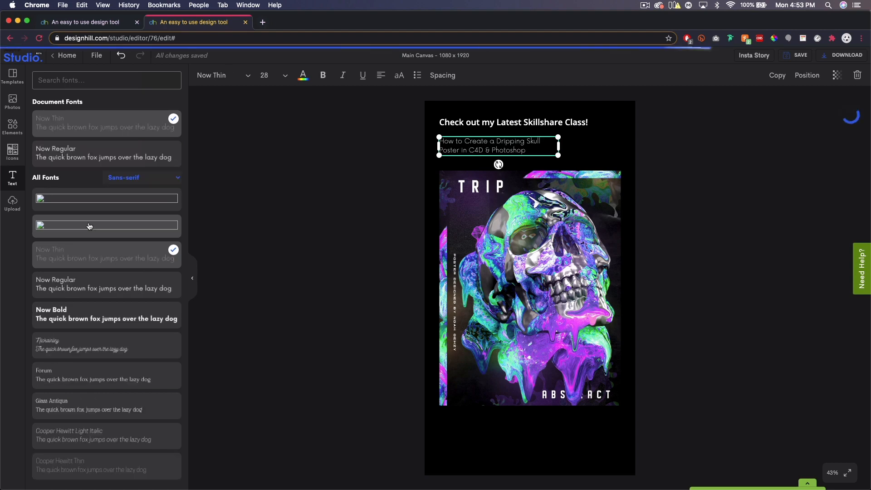
{"action": "left_click", "coordinate": [87, 283]}
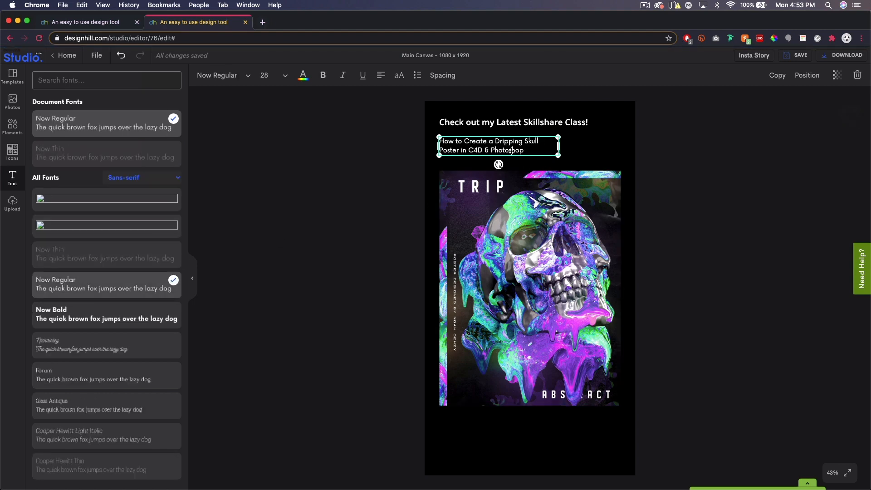
Color the subheading text light gray, #ADADAD, and deselect it
{"action": "left_click", "coordinate": [301, 74]}
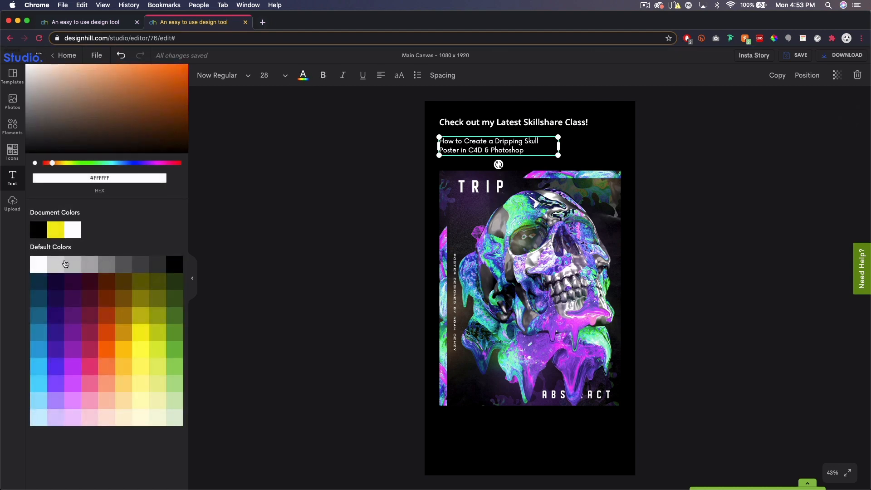
{"action": "left_click", "coordinate": [89, 266]}
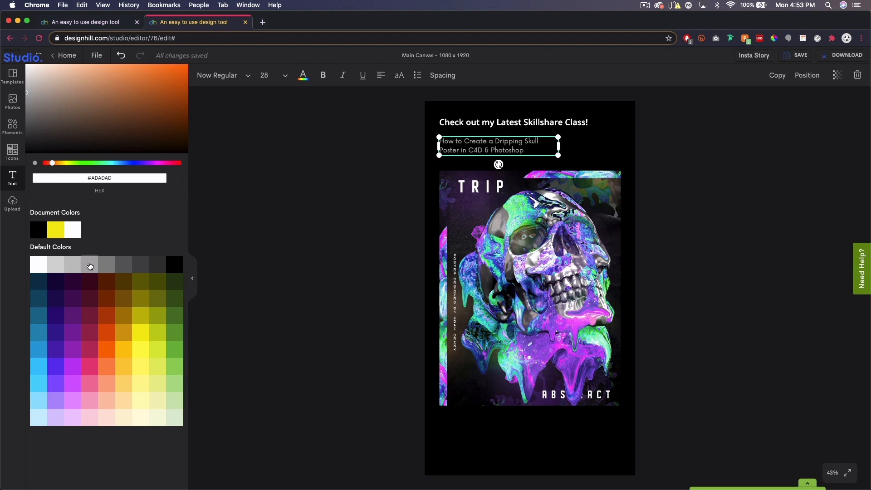
{"action": "left_click", "coordinate": [70, 267]}
{"action": "left_click", "coordinate": [88, 267]}
{"action": "left_click", "coordinate": [758, 188]}
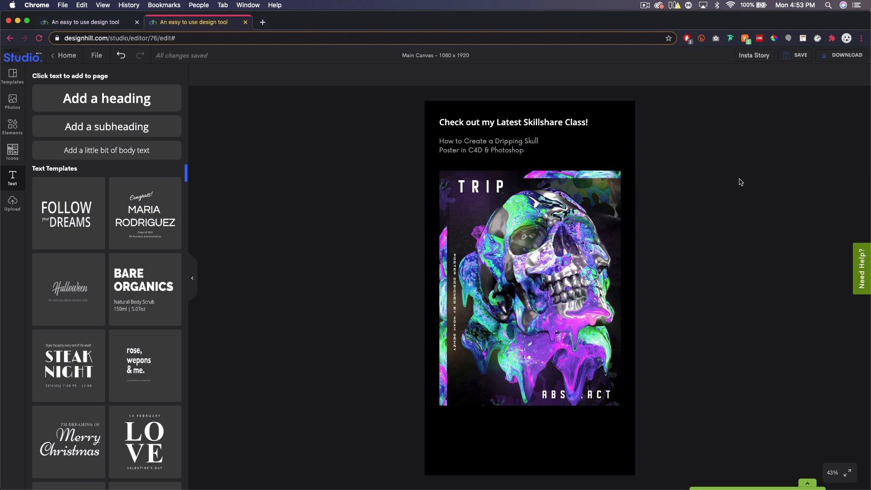
Widen the gray subheading's text box slightly to bring "Poster" back onto the first line, and deselect it
{"action": "left_click", "coordinate": [562, 146]}
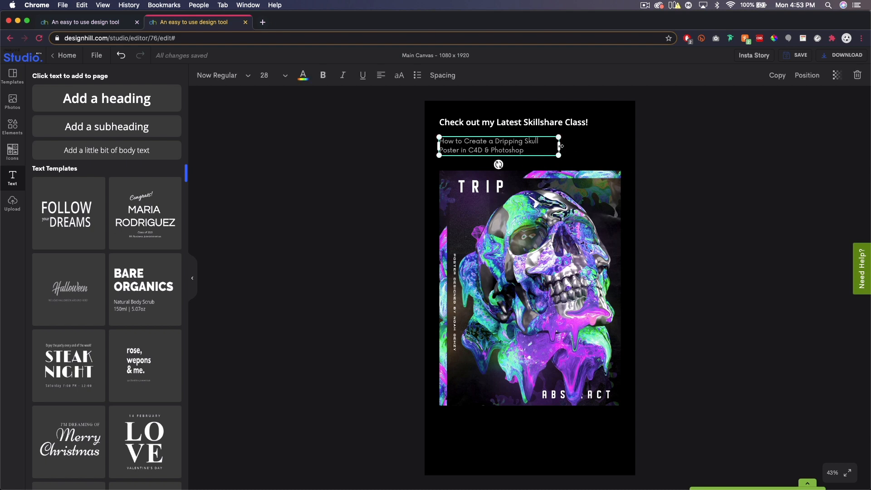
{"action": "left_click_drag", "start_coordinate": [562, 146], "coordinate": [566, 148]}
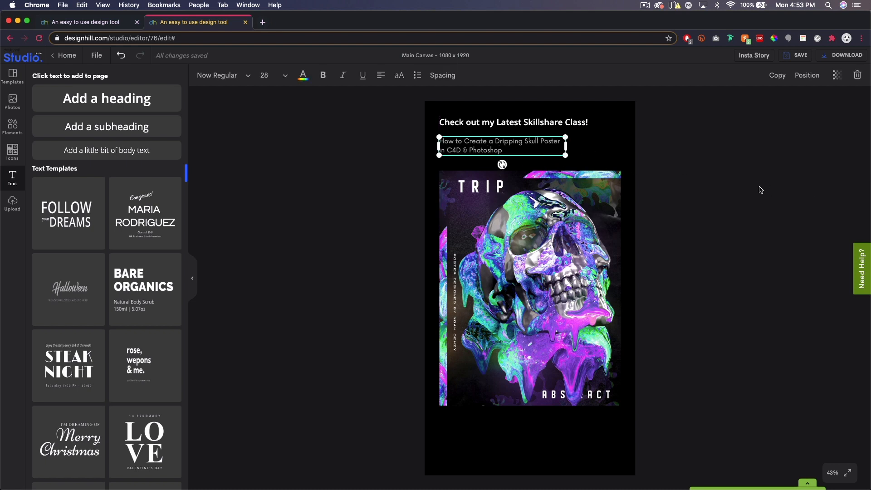
{"action": "left_click", "coordinate": [749, 157]}
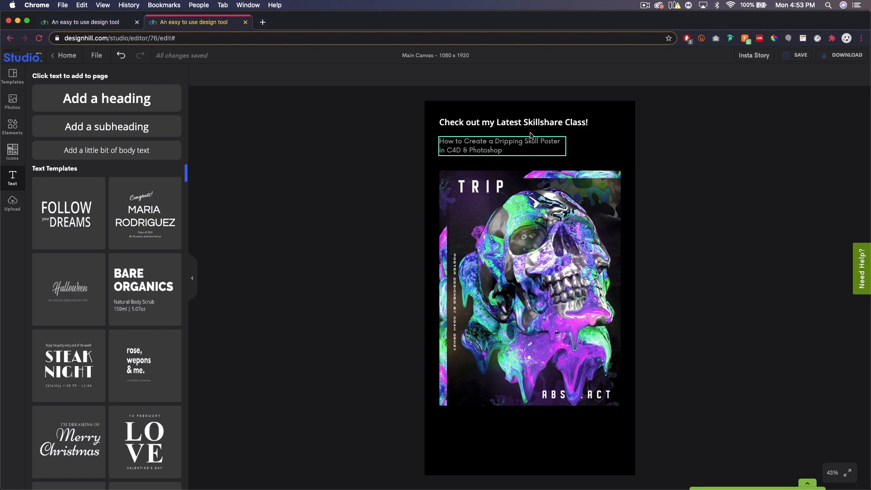
Duplicate the heading and subheading together and place the copies in the empty area below the poster
{"action": "left_click", "coordinate": [503, 124]}
{"action": "left_click", "coordinate": [496, 146], "text": "shift"}
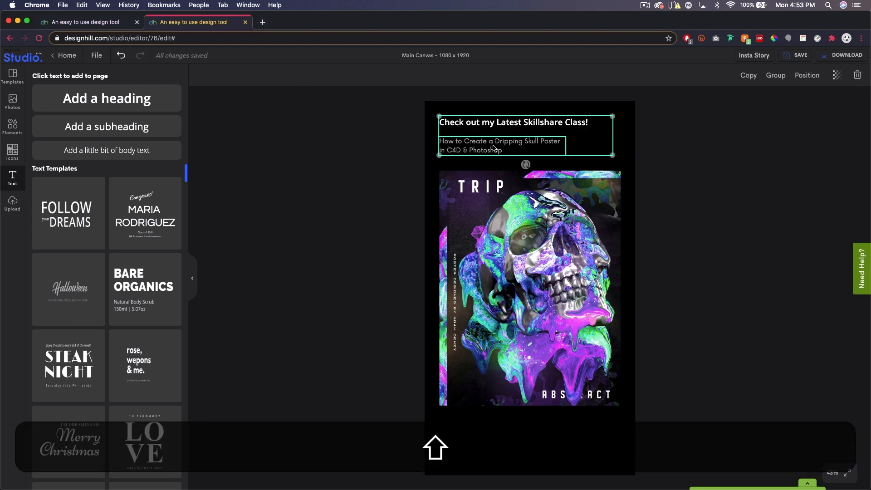
{"action": "left_click", "coordinate": [752, 81]}
{"action": "left_click_drag", "start_coordinate": [513, 125], "coordinate": [516, 424]}
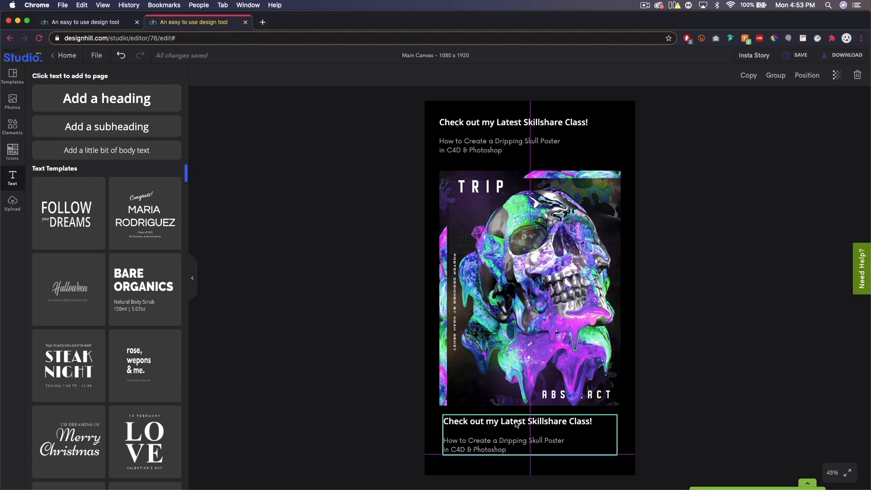
{"action": "left_click_drag", "start_coordinate": [516, 423], "coordinate": [516, 426]}
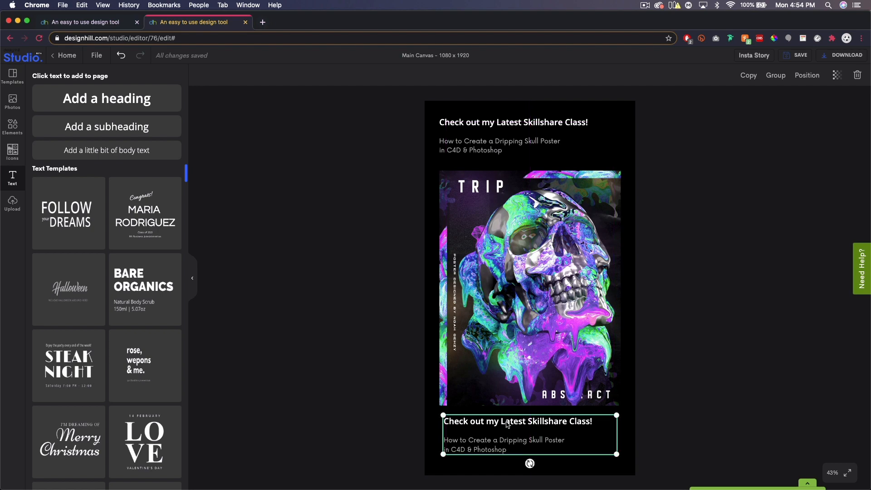
Right-align the copied heading and subheading below the poster, and move the subheading under the heading's right end
{"action": "left_click", "coordinate": [693, 403]}
{"action": "left_click", "coordinate": [547, 421]}
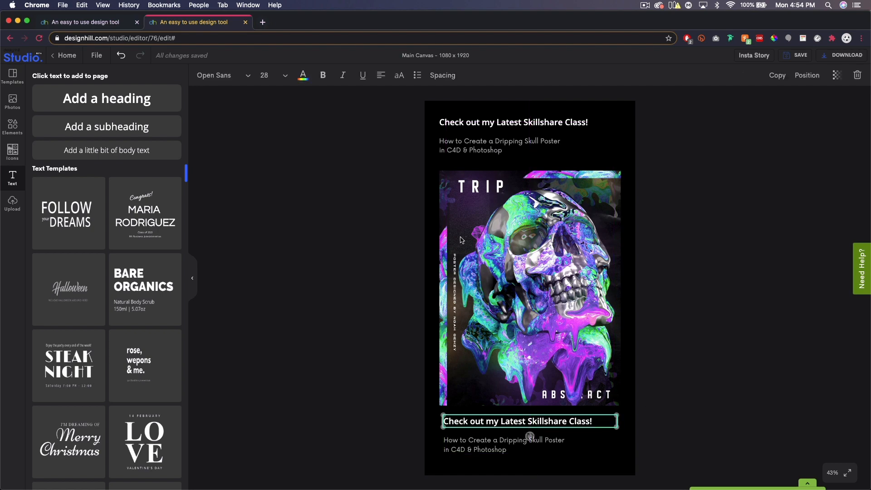
{"action": "left_click", "coordinate": [381, 79]}
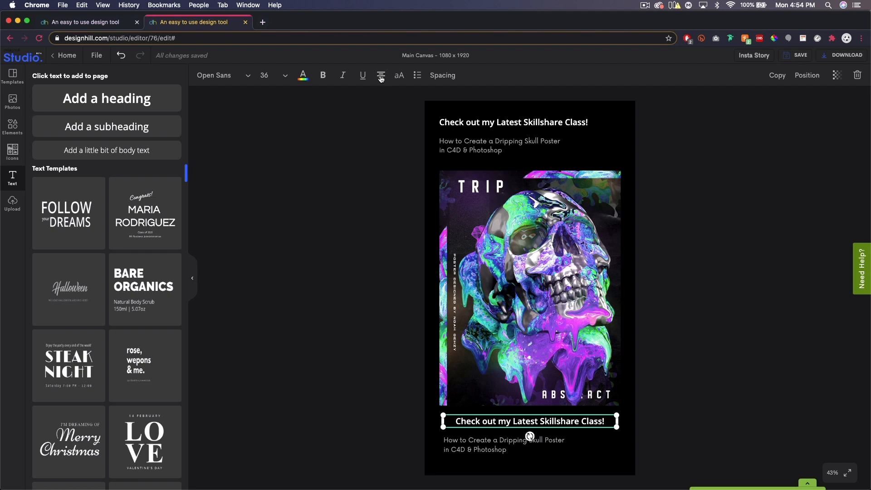
{"action": "left_click", "coordinate": [381, 79]}
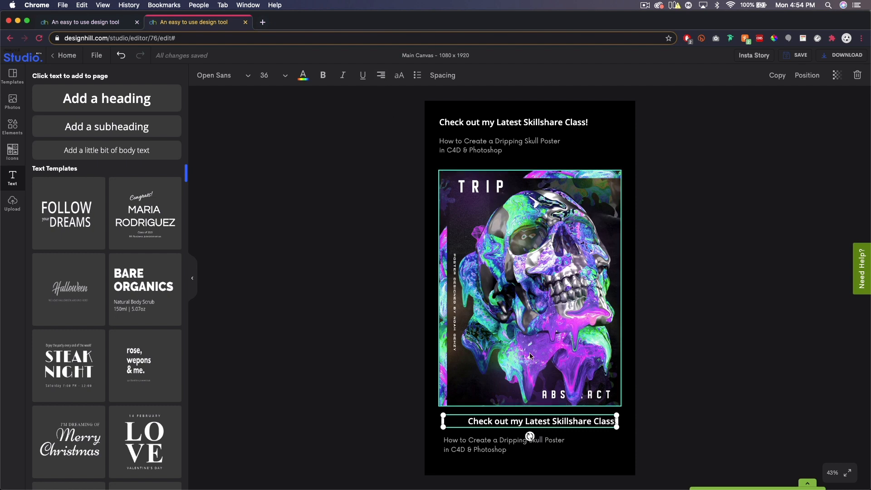
{"action": "left_click", "coordinate": [504, 445]}
{"action": "left_click", "coordinate": [380, 76]}
{"action": "left_click", "coordinate": [380, 75]}
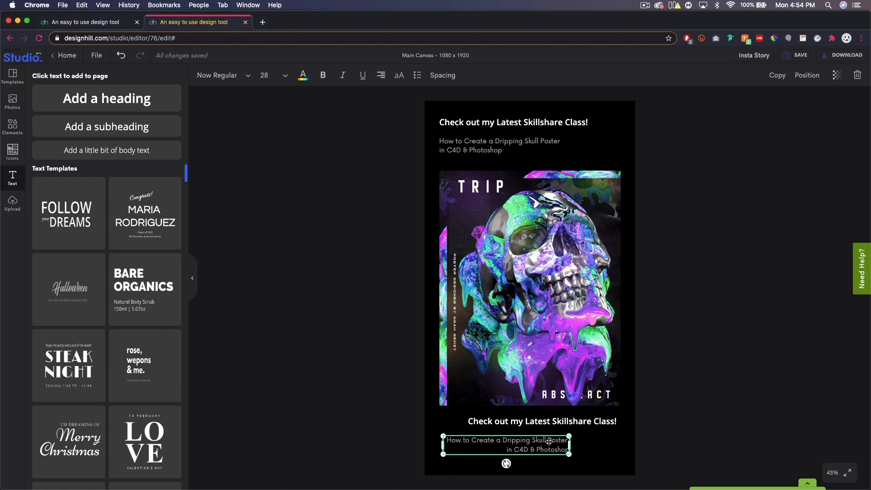
{"action": "left_click_drag", "start_coordinate": [546, 447], "coordinate": [587, 436]}
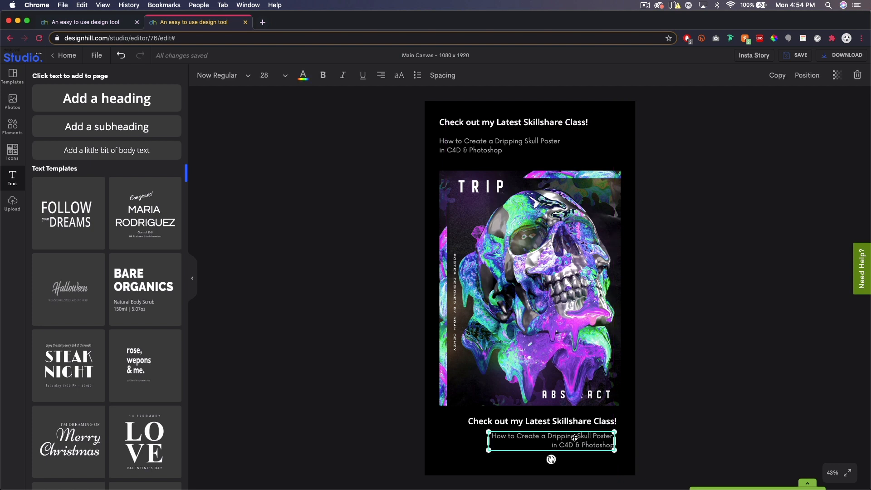
Replace the copied heading's text below the poster with "Get 2 Months FREE with my link!"
{"action": "left_click", "coordinate": [546, 420]}
{"action": "triple_click", "coordinate": [546, 419]}
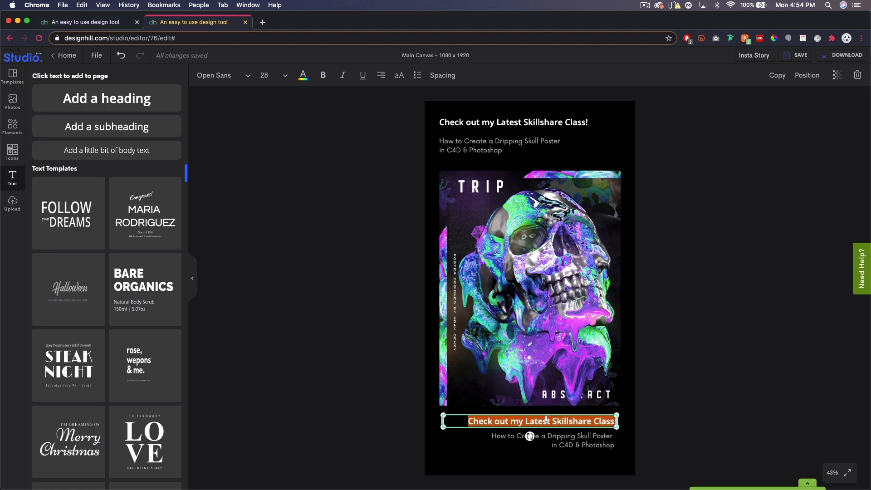
{"action": "type", "text": "Get 2 Months FREE with"}
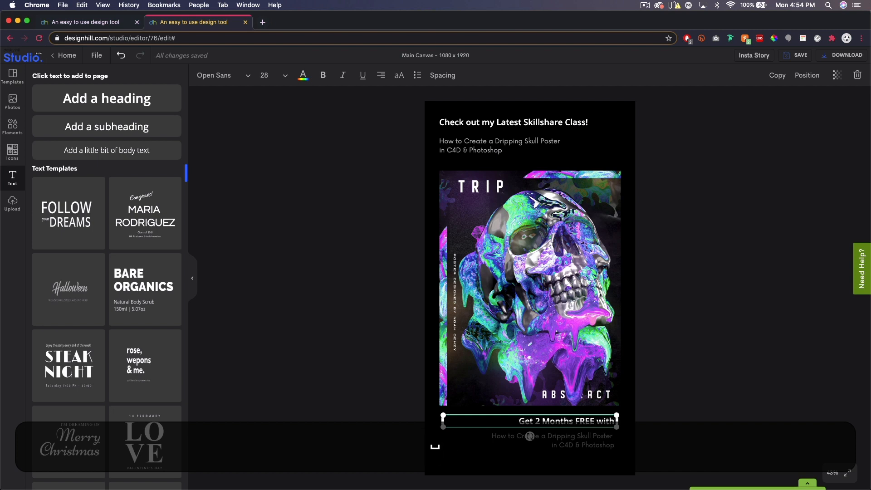
{"action": "type", "text": " my link|"}
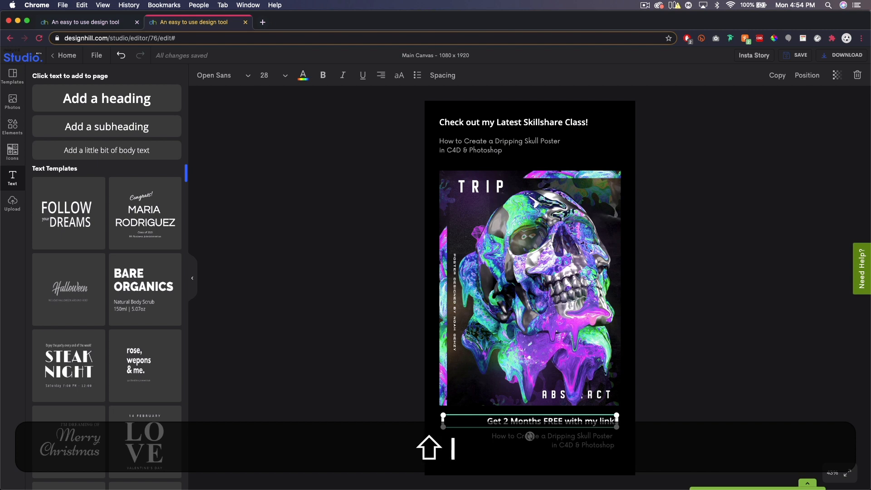
Reduce the font size of the "Get 2 Months FREE with my link!" heading to 32
{"action": "triple_click", "coordinate": [578, 421]}
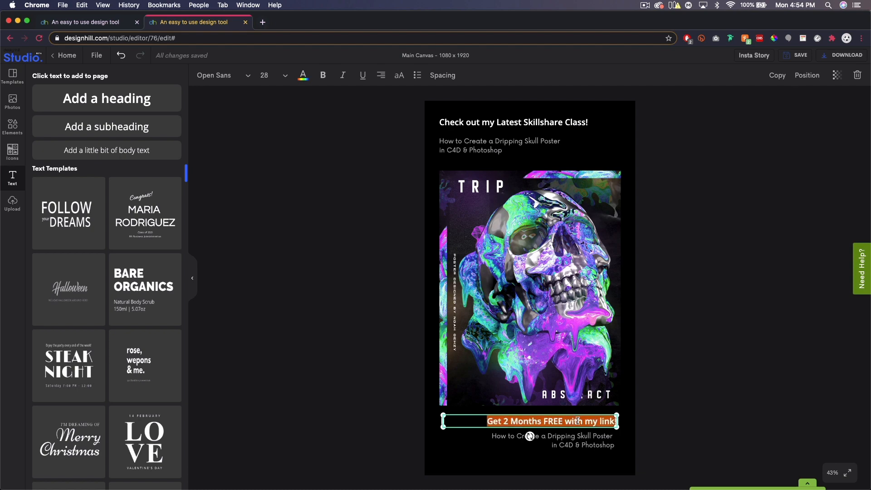
{"action": "left_click", "coordinate": [504, 122]}
{"action": "left_click", "coordinate": [528, 422]}
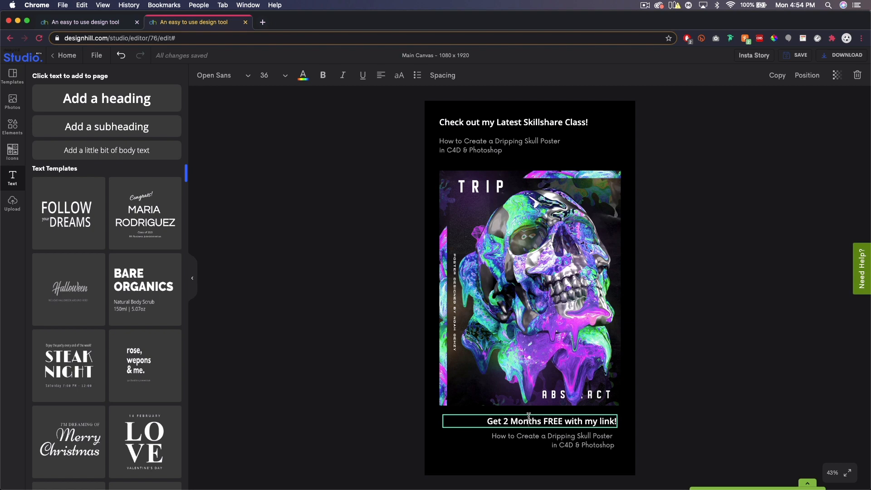
{"action": "double_click", "coordinate": [569, 423]}
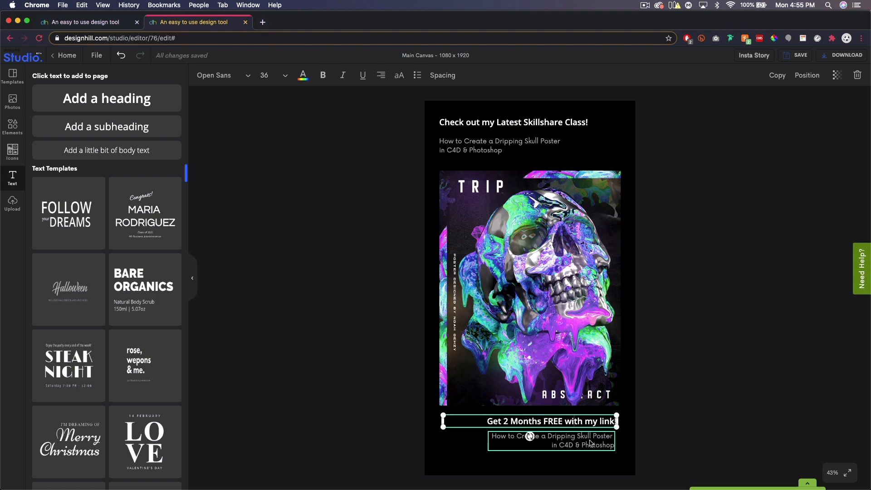
{"action": "left_click", "coordinate": [284, 76]}
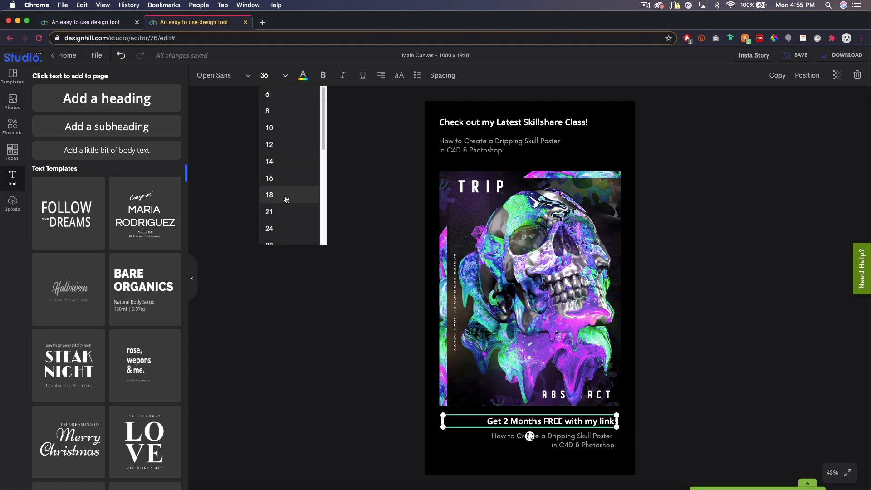
{"action": "scroll", "coordinate": [287, 204], "scroll_direction": "down", "scroll_amount": 2}
{"action": "left_click", "coordinate": [288, 219]}
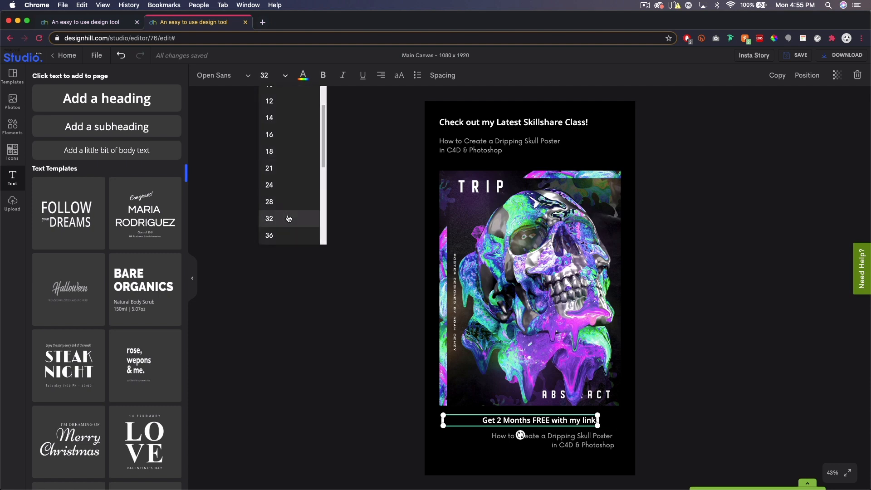
{"action": "left_click", "coordinate": [586, 444]}
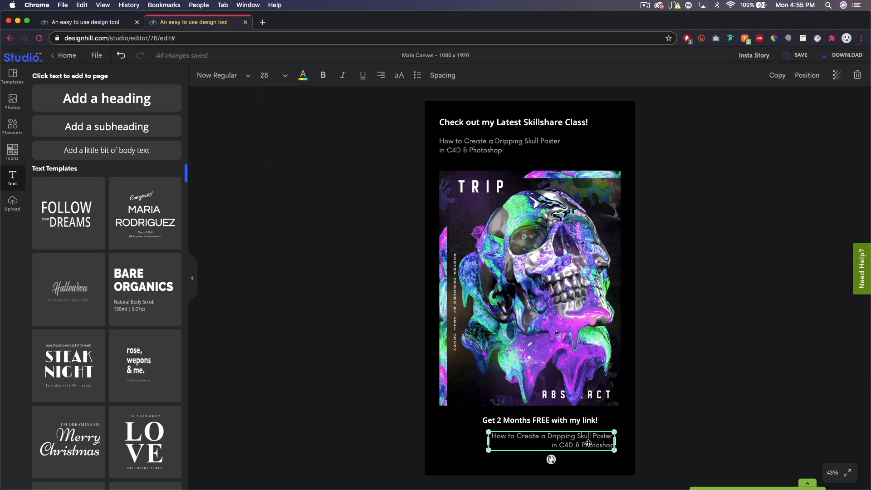
{"action": "triple_click", "coordinate": [588, 448]}
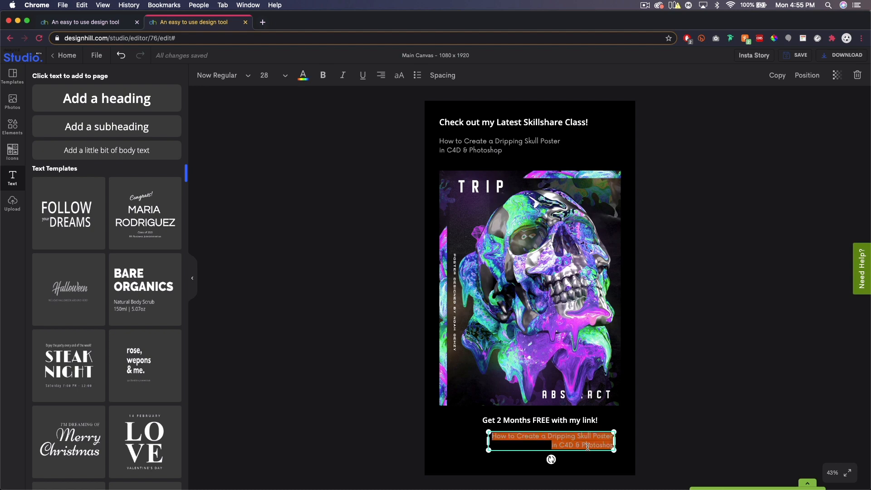
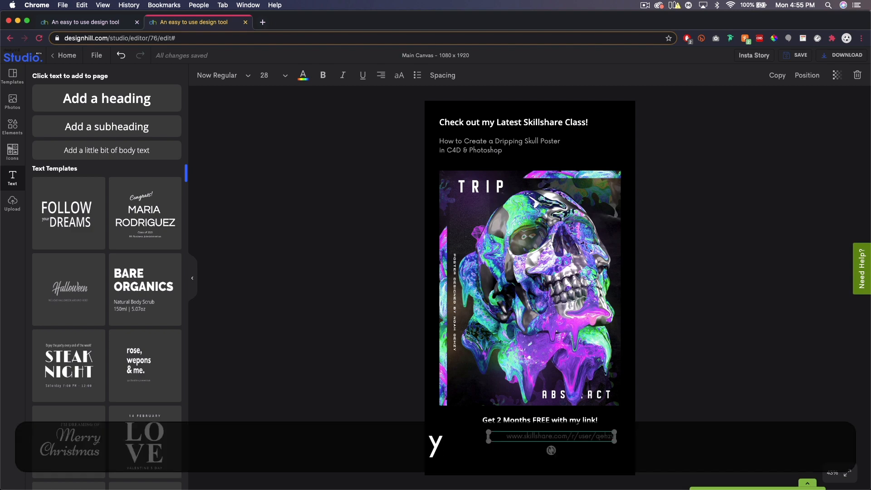
{"action": "left_click", "coordinate": [727, 312]}
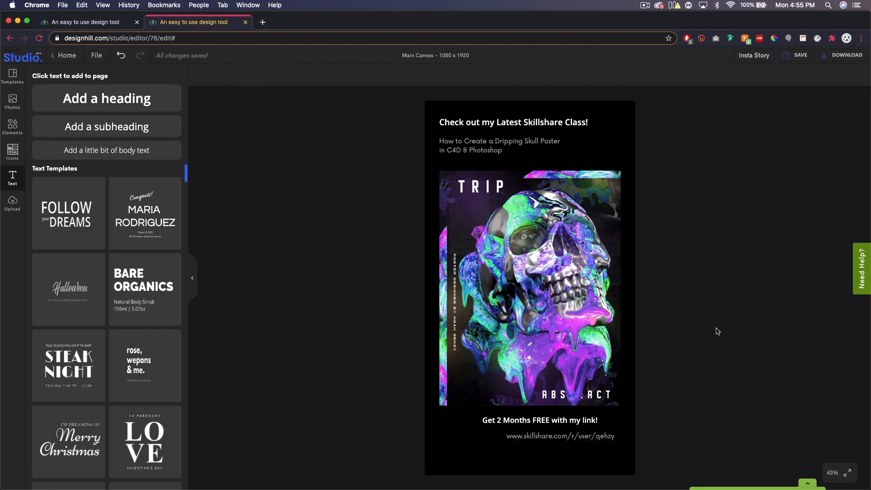
Line up the lower heading and link by their right edges and move both left and slightly down, leaving room beside them
{"action": "left_click_drag", "start_coordinate": [575, 437], "coordinate": [606, 424]}
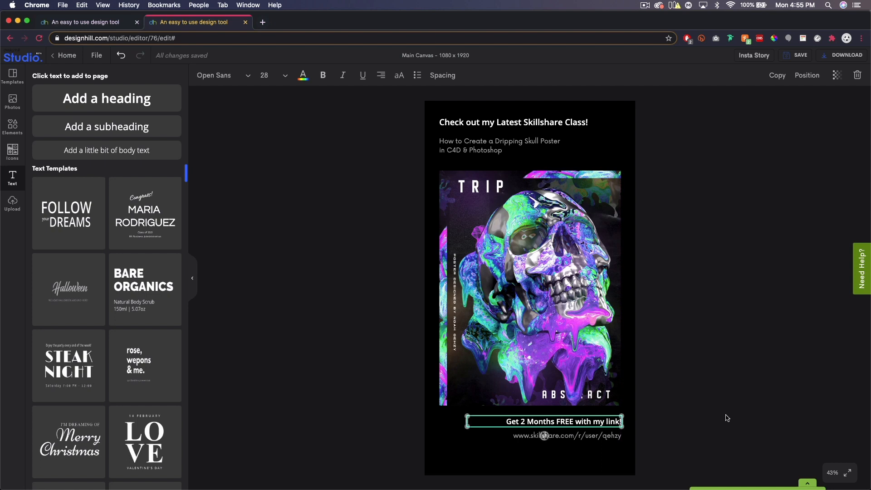
{"action": "left_click", "coordinate": [726, 416]}
{"action": "left_click", "coordinate": [581, 442]}
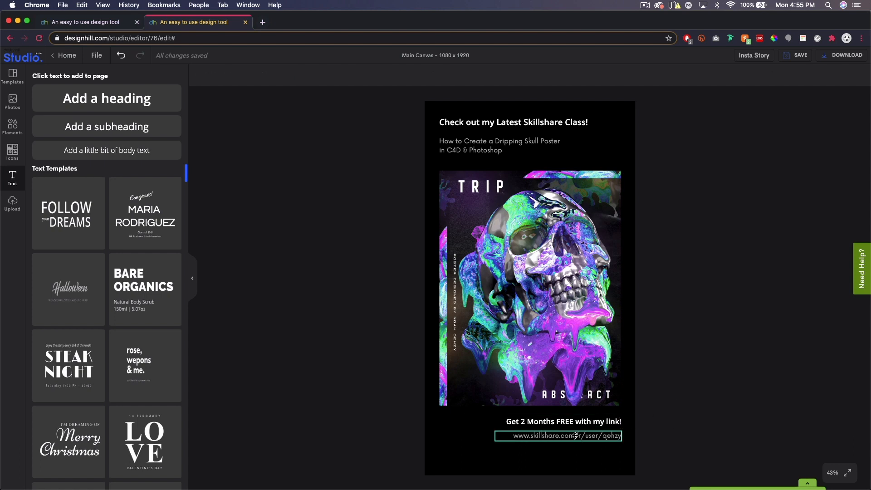
{"action": "left_click", "coordinate": [586, 423], "text": "shift"}
{"action": "left_click_drag", "start_coordinate": [587, 423], "coordinate": [550, 428]}
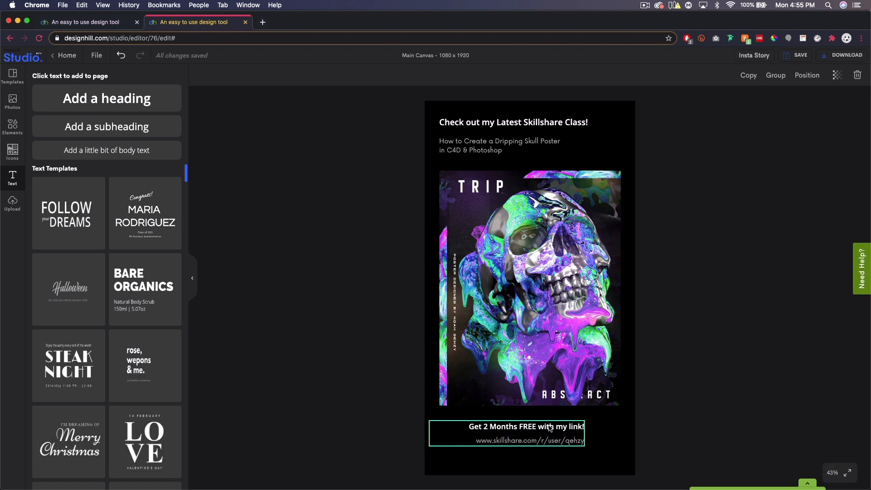
{"action": "left_click", "coordinate": [679, 428]}
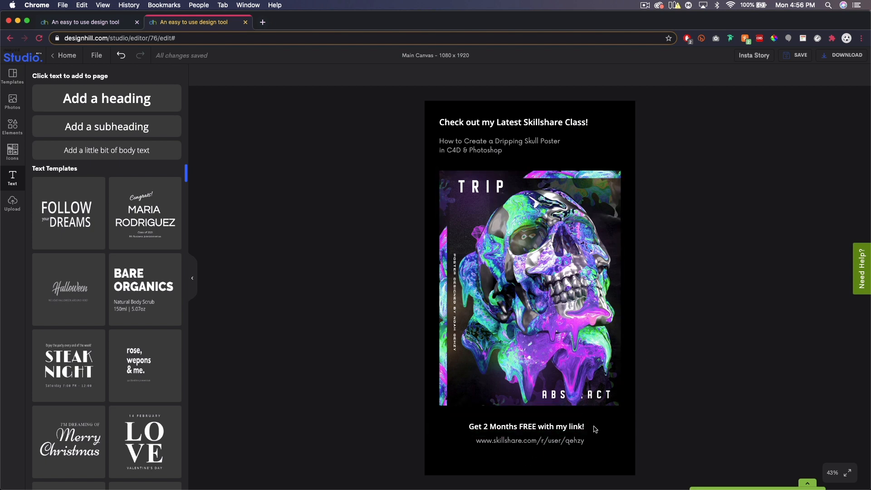
{"action": "left_click", "coordinate": [522, 423]}
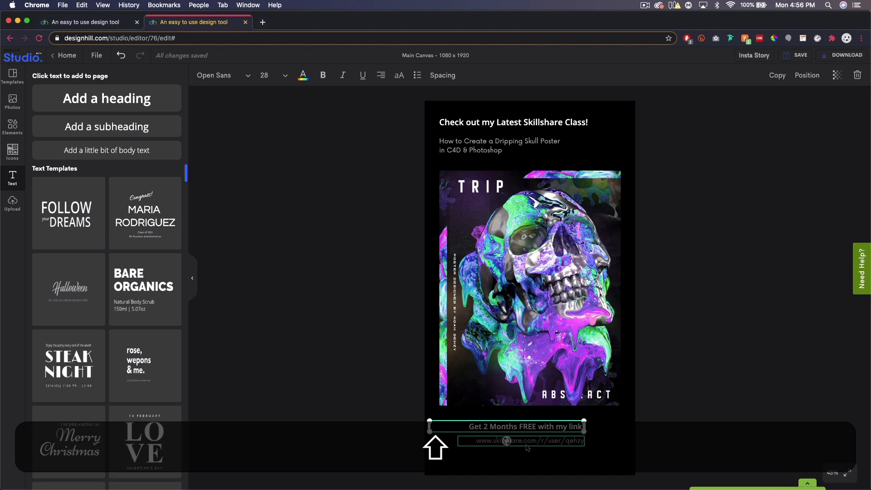
{"action": "left_click", "coordinate": [527, 444], "text": "shift"}
{"action": "left_click_drag", "start_coordinate": [559, 429], "coordinate": [553, 430]}
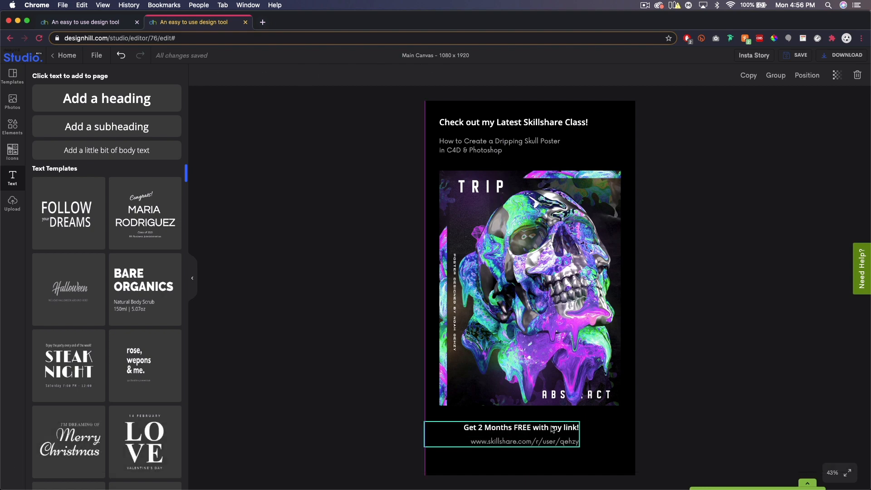
Add the uploaded purple "n" logo, shrink it to about 208 x 208, and place it beside the lower text, flush with the poster's right edge
{"action": "left_click", "coordinate": [12, 205]}
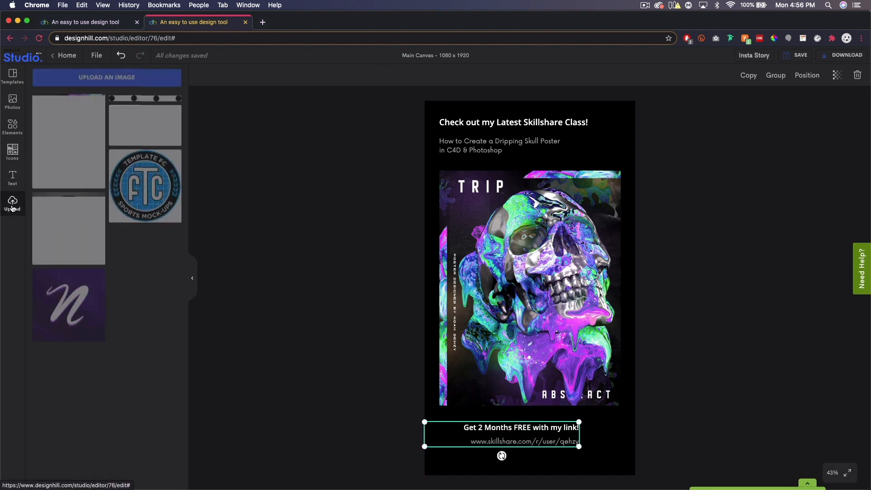
{"action": "left_click", "coordinate": [65, 309]}
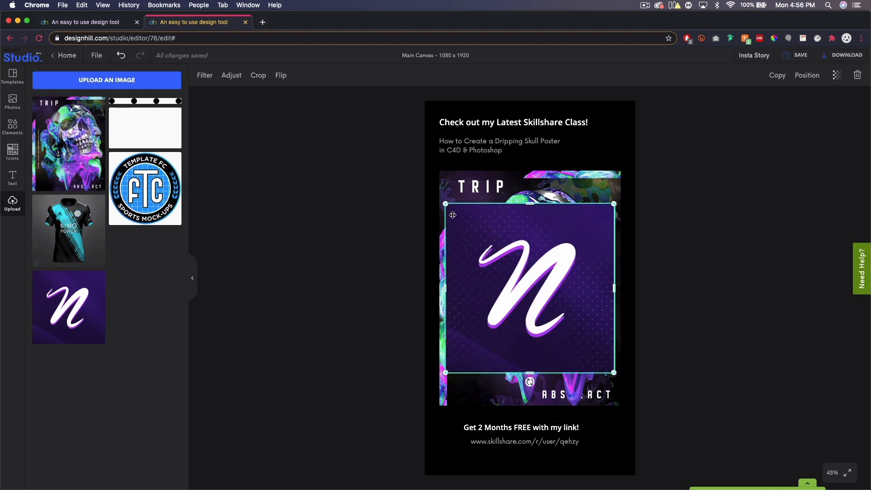
{"action": "left_click_drag", "start_coordinate": [444, 201], "coordinate": [550, 308]}
{"action": "left_click_drag", "start_coordinate": [594, 352], "coordinate": [601, 451]}
{"action": "left_click_drag", "start_coordinate": [557, 478], "coordinate": [575, 455]}
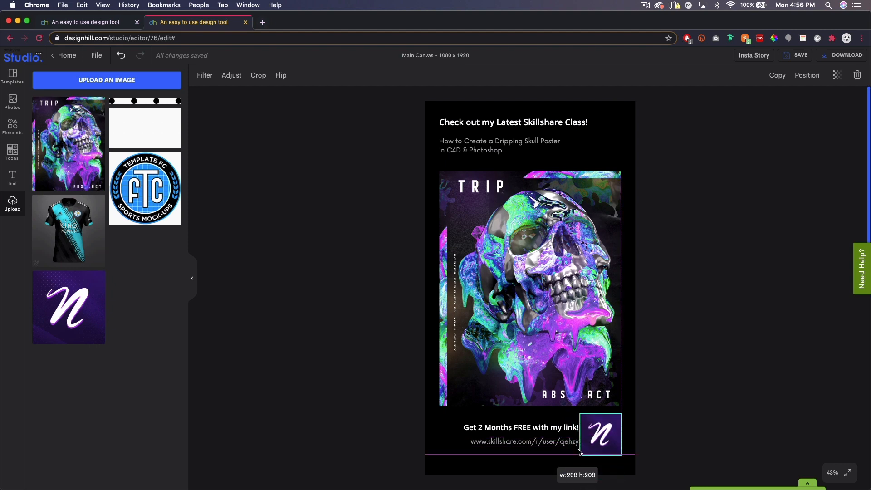
Shift the lower heading and link together slightly left to leave a gap before the logo, and deselect them
{"action": "left_click", "coordinate": [710, 409]}
{"action": "left_click", "coordinate": [543, 442]}
{"action": "left_click", "coordinate": [550, 430], "text": "shift"}
{"action": "left_click_drag", "start_coordinate": [551, 430], "coordinate": [545, 430]}
{"action": "left_click", "coordinate": [745, 401]}
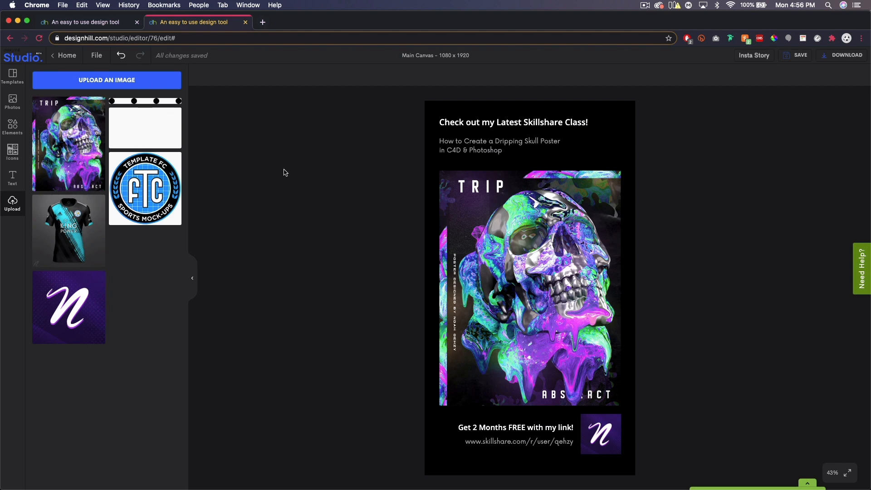
{"action": "left_click", "coordinate": [16, 103]}
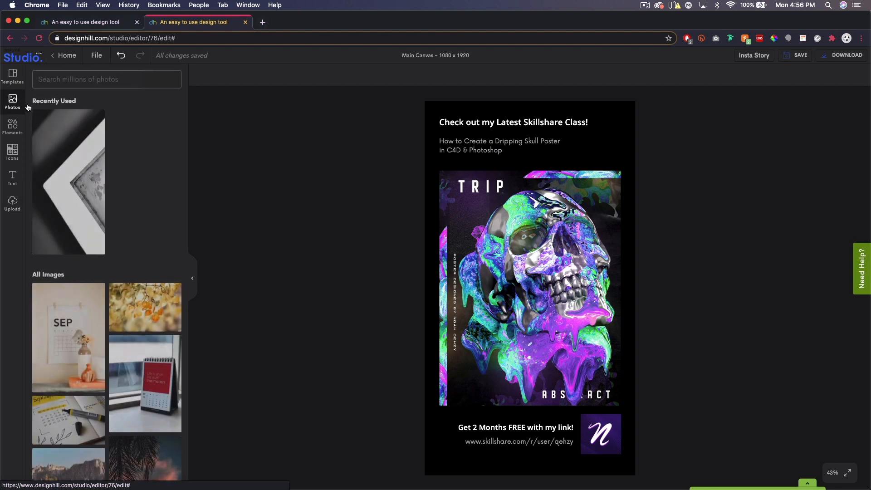
{"action": "left_click", "coordinate": [8, 129]}
{"action": "left_click", "coordinate": [13, 148]}
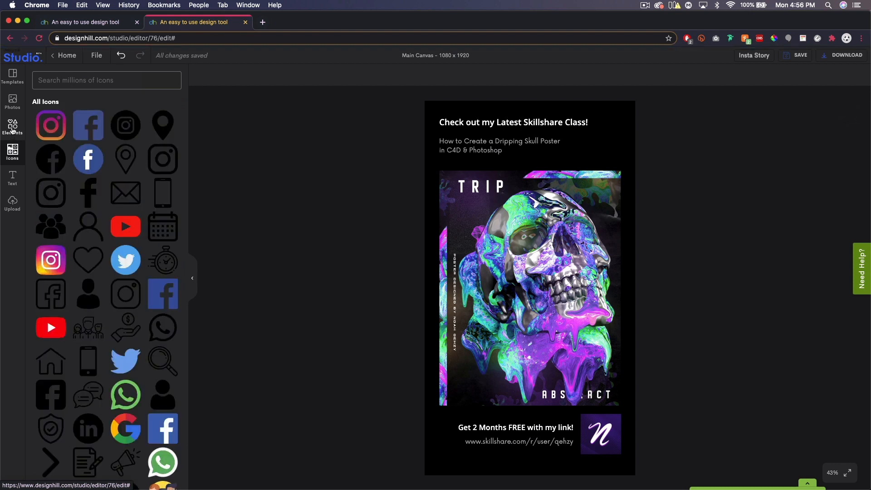
Search the stock photos for "abstract" and browse the results for a possible background texture
{"action": "left_click", "coordinate": [13, 101]}
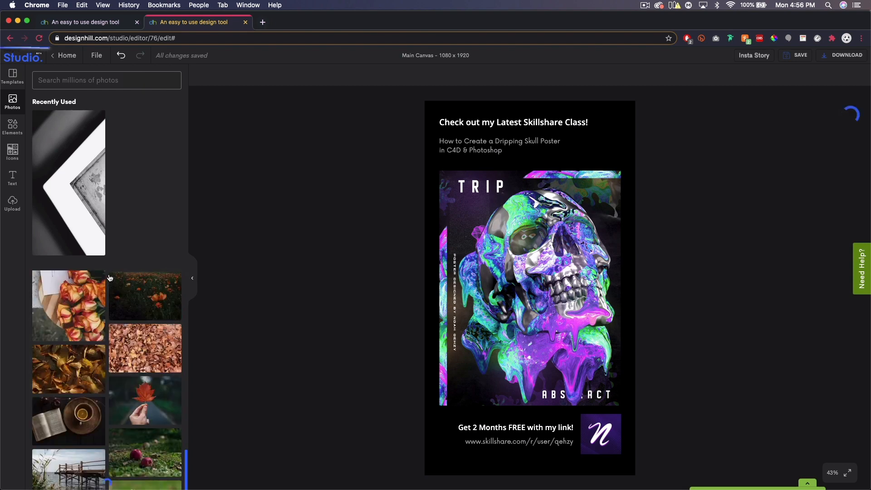
{"action": "left_click", "coordinate": [102, 84]}
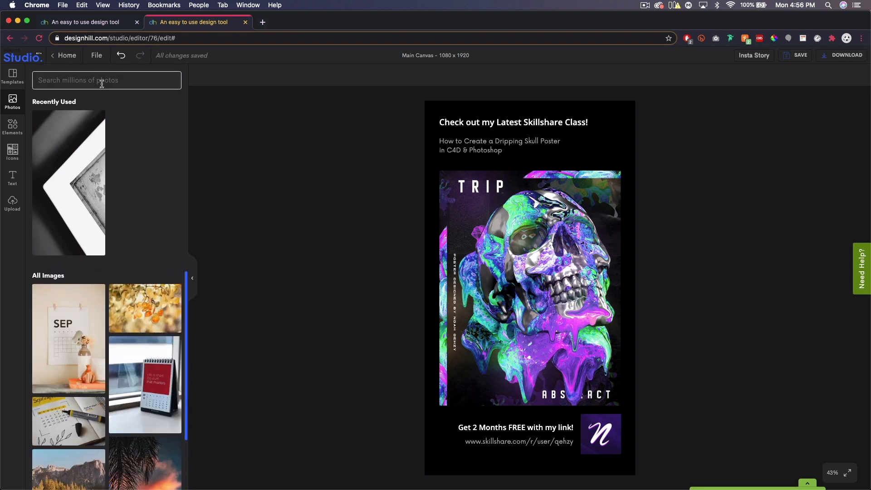
{"action": "type", "text": "abs"}
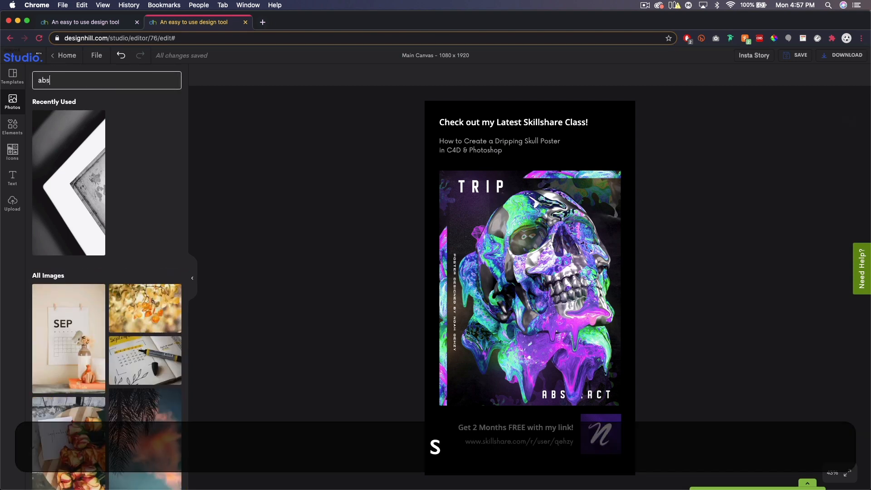
{"action": "type", "text": "tract"}
{"action": "key", "text": "Return"}
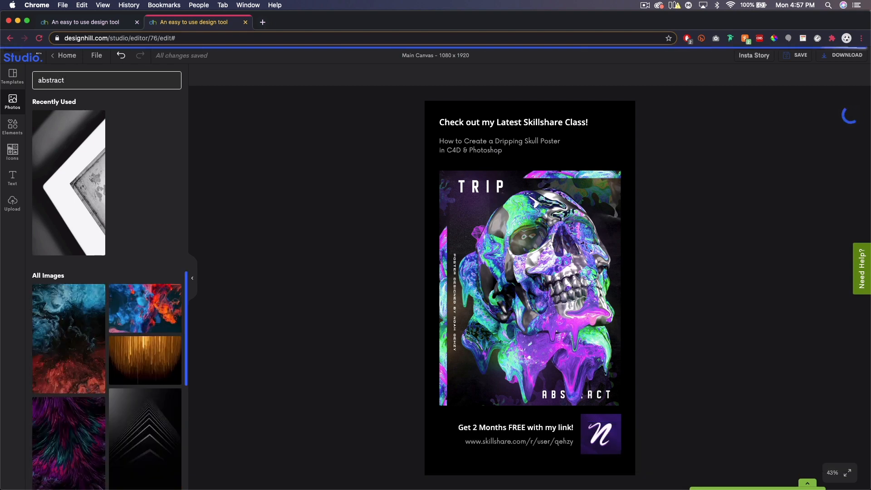
{"action": "scroll", "coordinate": [136, 308], "scroll_direction": "down", "scroll_amount": 5}
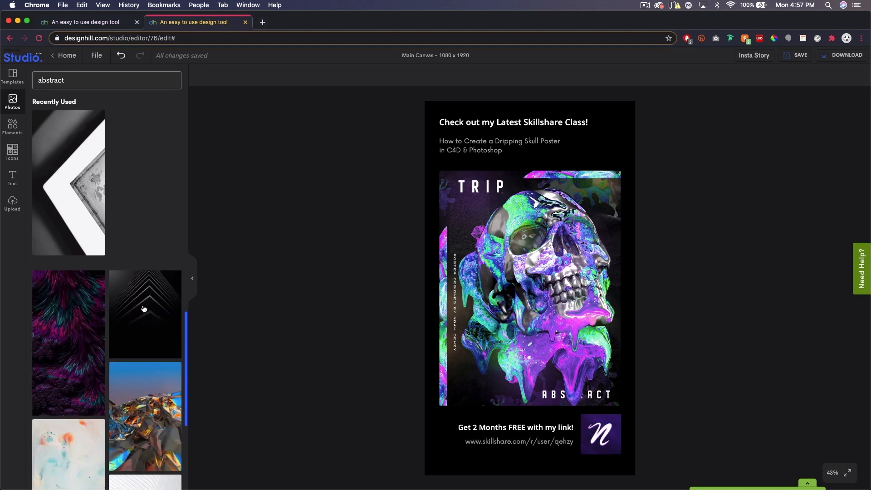
{"action": "scroll", "coordinate": [137, 311], "scroll_direction": "down", "scroll_amount": 10}
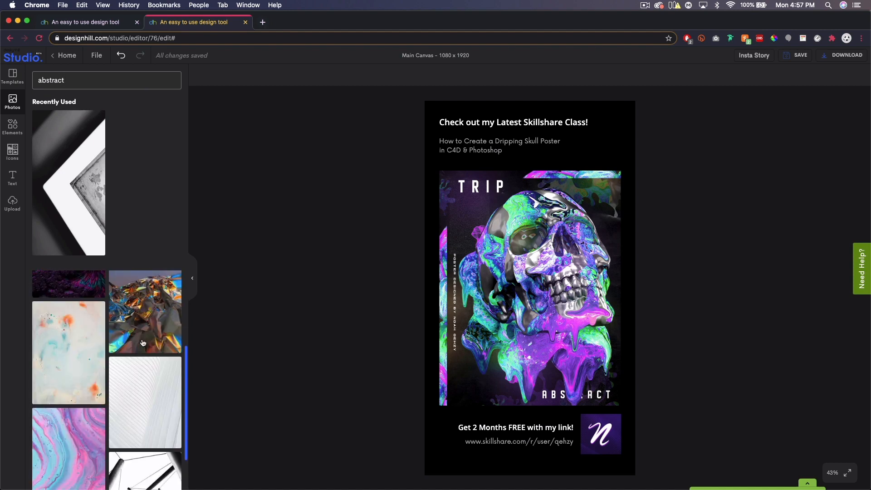
{"action": "scroll", "coordinate": [134, 358], "scroll_direction": "down", "scroll_amount": 10}
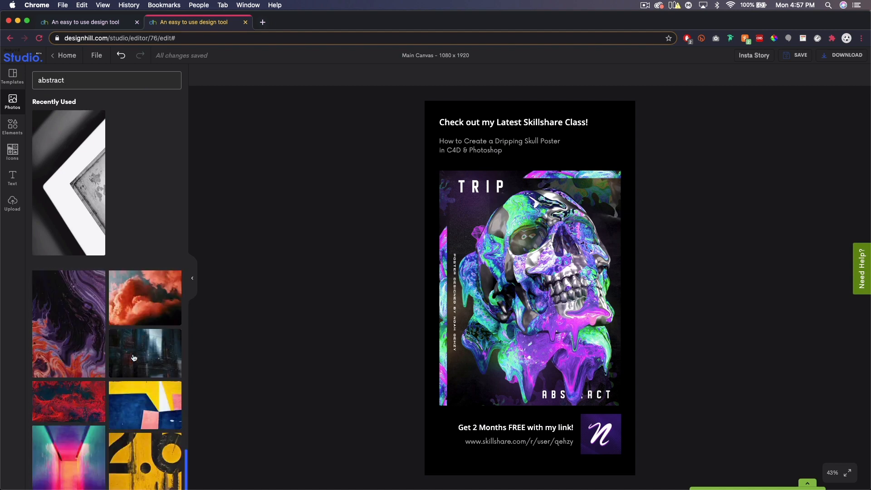
{"action": "scroll", "coordinate": [121, 371], "scroll_direction": "down", "scroll_amount": 10}
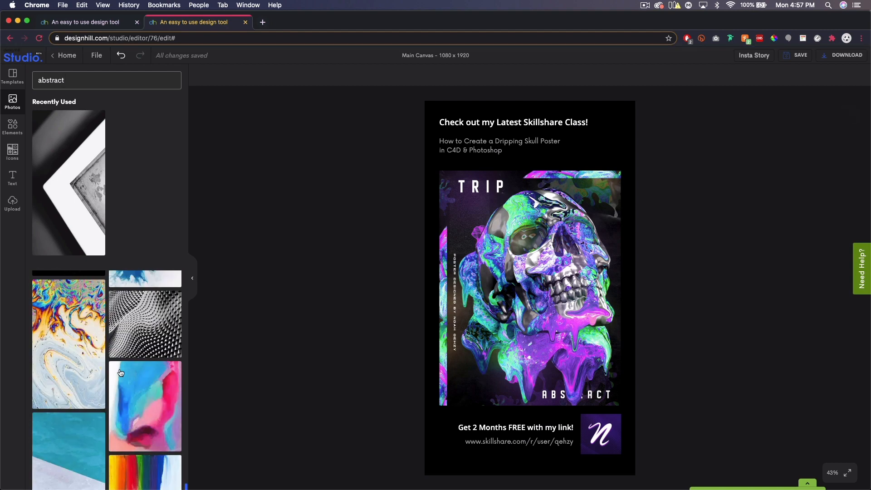
{"action": "scroll", "coordinate": [120, 373], "scroll_direction": "down", "scroll_amount": 1}
{"action": "scroll", "coordinate": [136, 334], "scroll_direction": "down", "scroll_amount": 3}
{"action": "scroll", "coordinate": [138, 331], "scroll_direction": "down", "scroll_amount": 10}
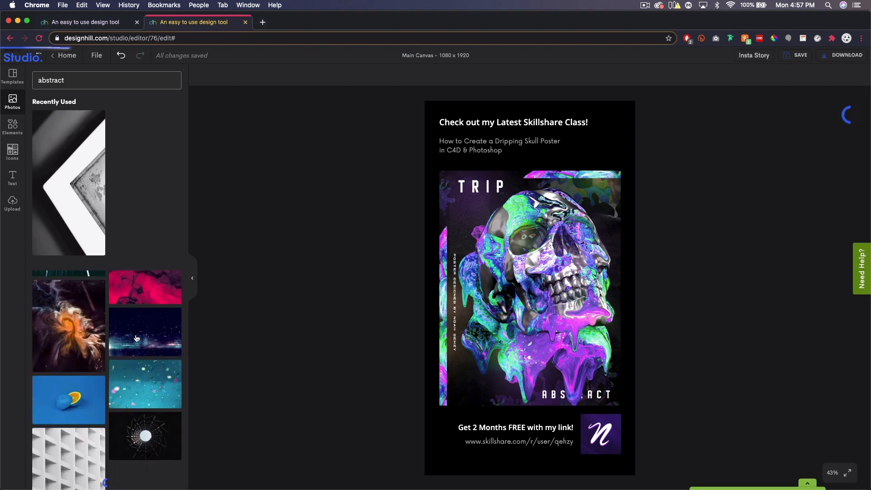
{"action": "scroll", "coordinate": [131, 331], "scroll_direction": "up", "scroll_amount": 2}
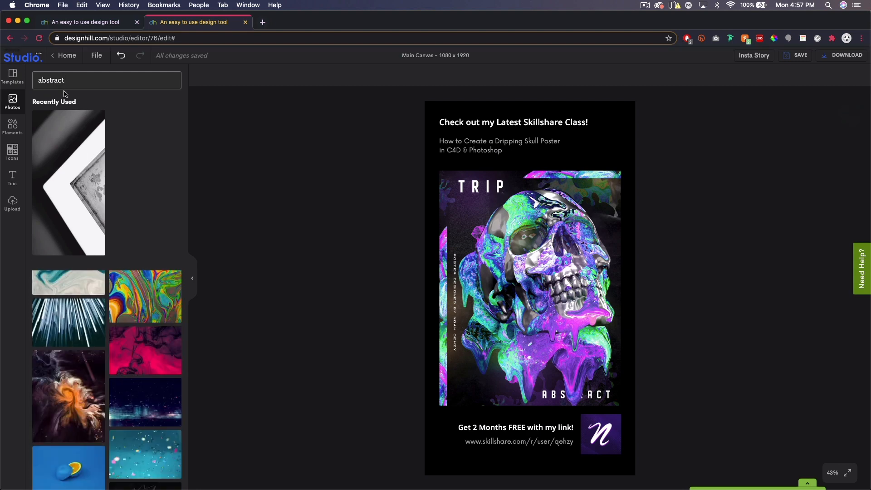
Clear the "abstract" search and browse the general stock photo collection for a background image
{"action": "left_click", "coordinate": [78, 82]}
{"action": "double_click", "coordinate": [77, 82]}
{"action": "key", "text": "BackSpace"}
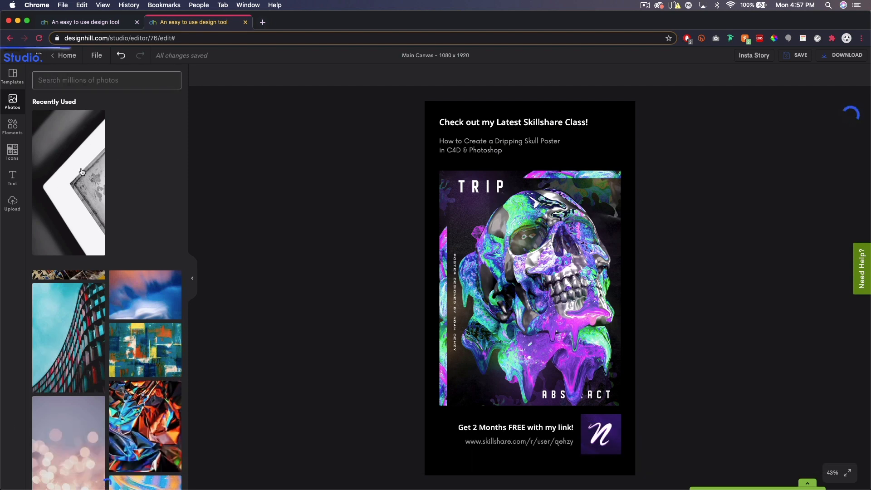
{"action": "scroll", "coordinate": [118, 328], "scroll_direction": "down", "scroll_amount": 10}
{"action": "scroll", "coordinate": [117, 327], "scroll_direction": "down", "scroll_amount": 15}
{"action": "scroll", "coordinate": [114, 363], "scroll_direction": "down", "scroll_amount": 8}
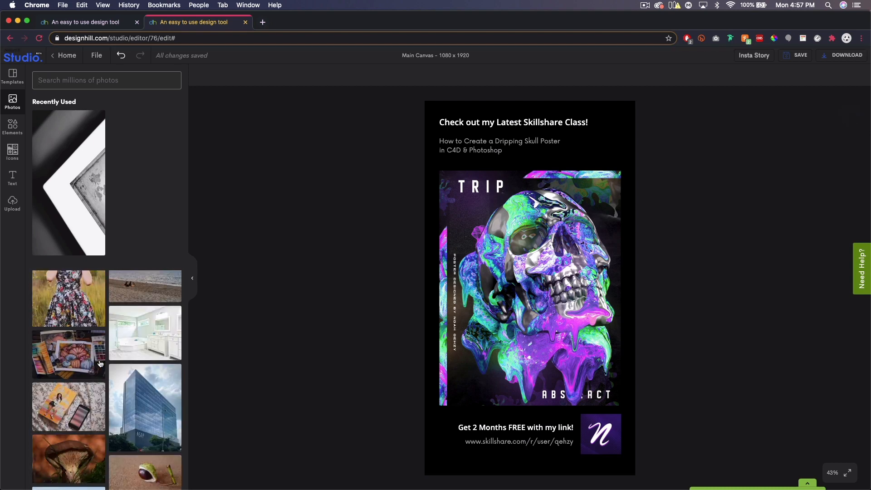
{"action": "scroll", "coordinate": [100, 364], "scroll_direction": "down", "scroll_amount": 10}
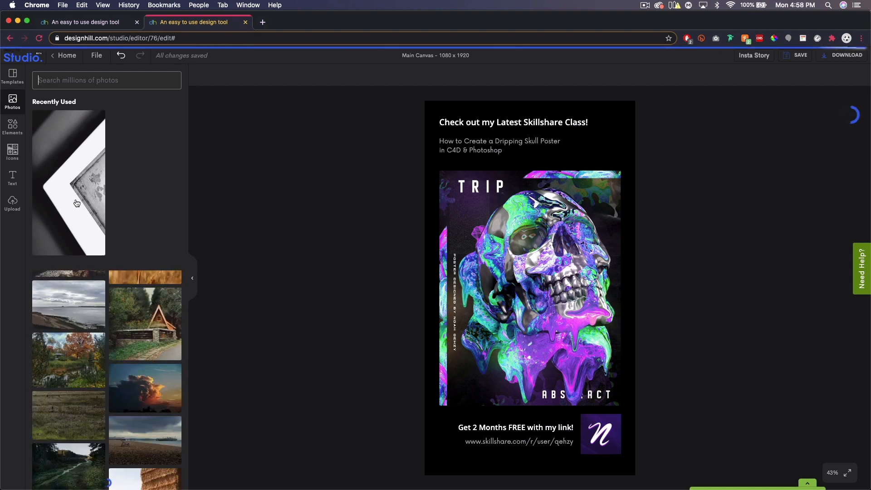
Add the recently used black-and-white angular photo and enlarge it from opposite corners until it covers the whole canvas
{"action": "left_click", "coordinate": [71, 175]}
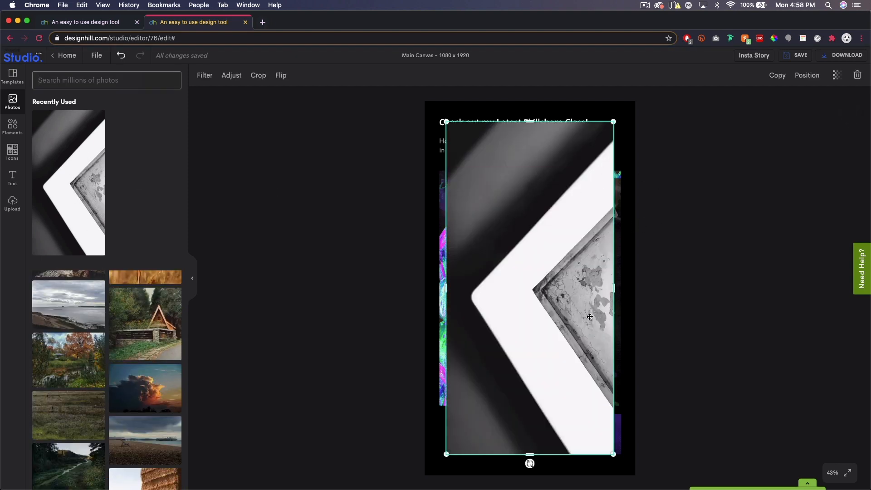
{"action": "left_click_drag", "start_coordinate": [614, 121], "coordinate": [635, 107]}
{"action": "left_click_drag", "start_coordinate": [448, 452], "coordinate": [429, 462]}
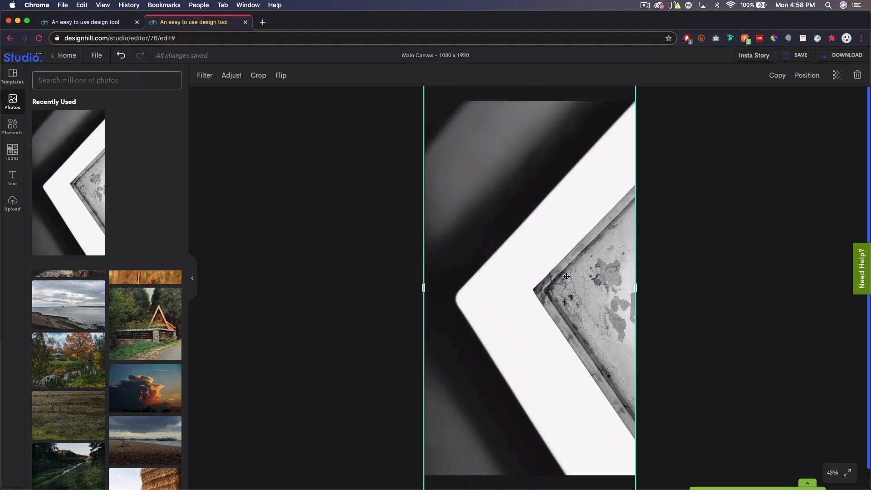
Send the full-canvas angular photo to the back, behind the text, poster and logo, and deselect it
{"action": "left_click", "coordinate": [809, 76]}
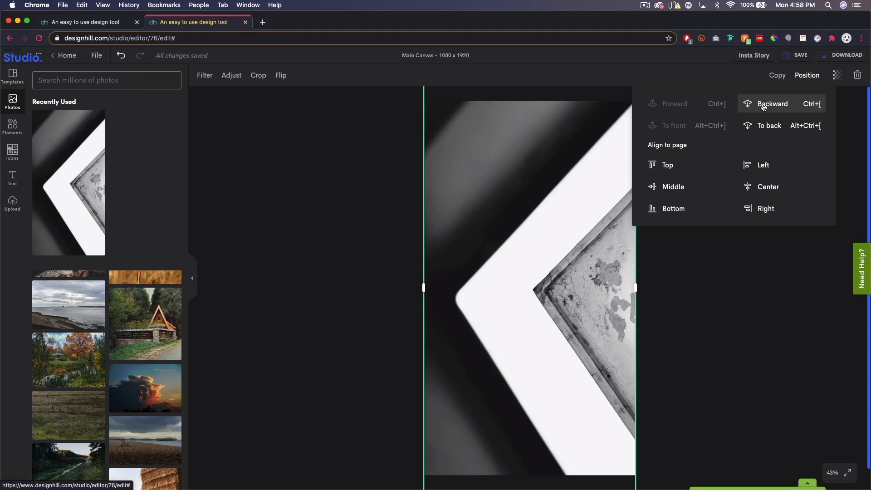
{"action": "left_click", "coordinate": [768, 126]}
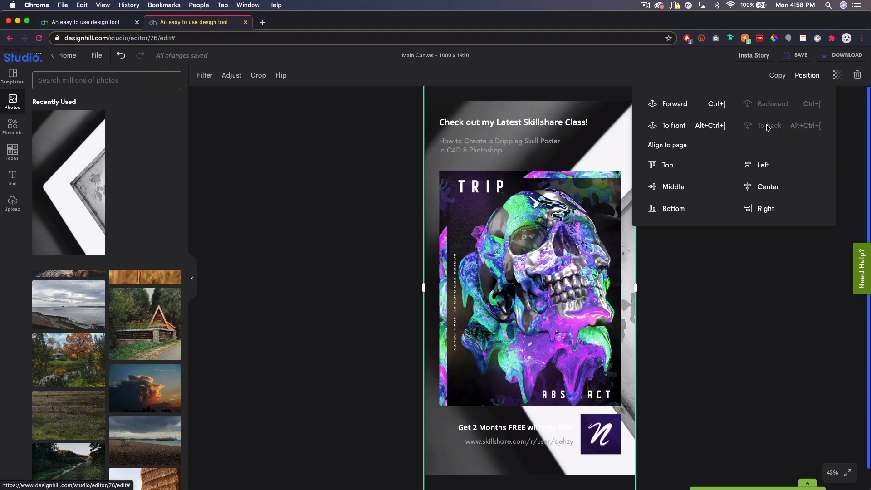
{"action": "left_click", "coordinate": [747, 297]}
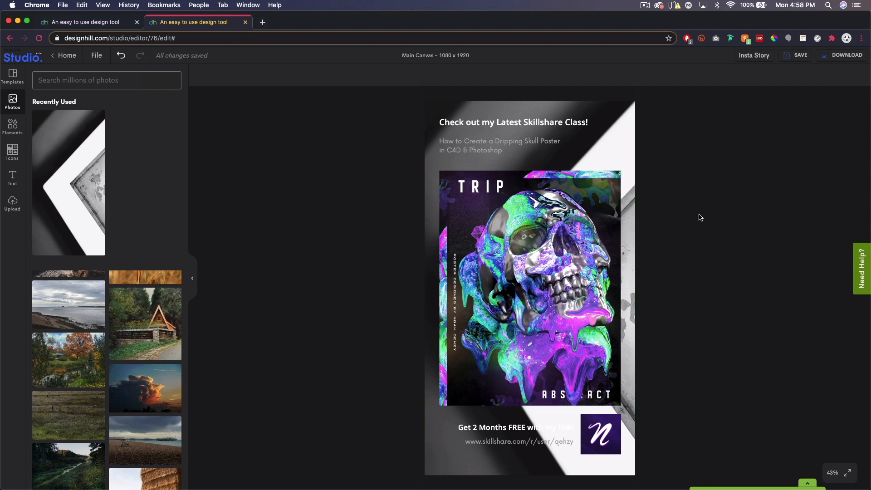
Lower the background photo's transparency value until its shapes are only faint against the black, and deselect it
{"action": "left_click", "coordinate": [623, 133]}
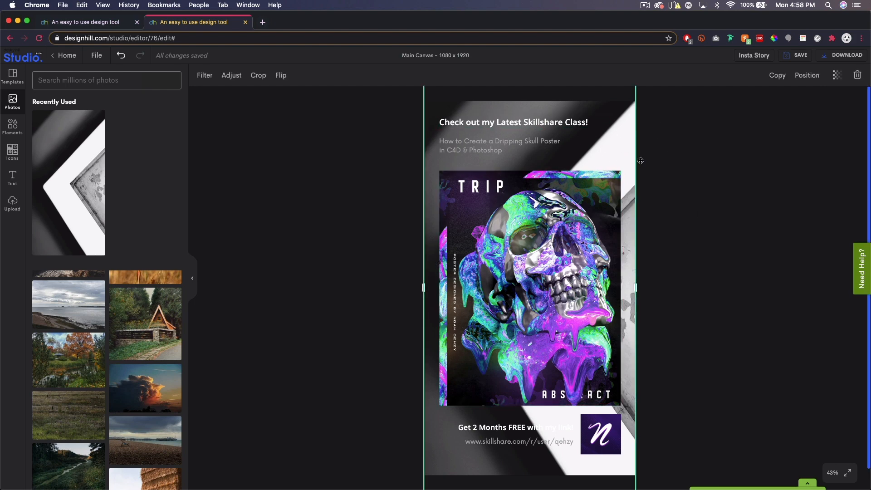
{"action": "left_click", "coordinate": [837, 79]}
{"action": "left_click_drag", "start_coordinate": [812, 100], "coordinate": [769, 101]}
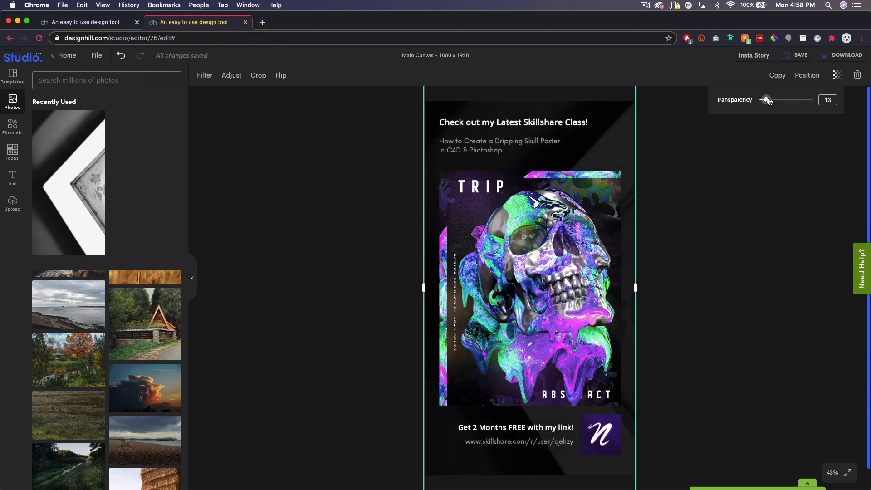
{"action": "left_click_drag", "start_coordinate": [768, 101], "coordinate": [764, 100]}
{"action": "left_click", "coordinate": [736, 254]}
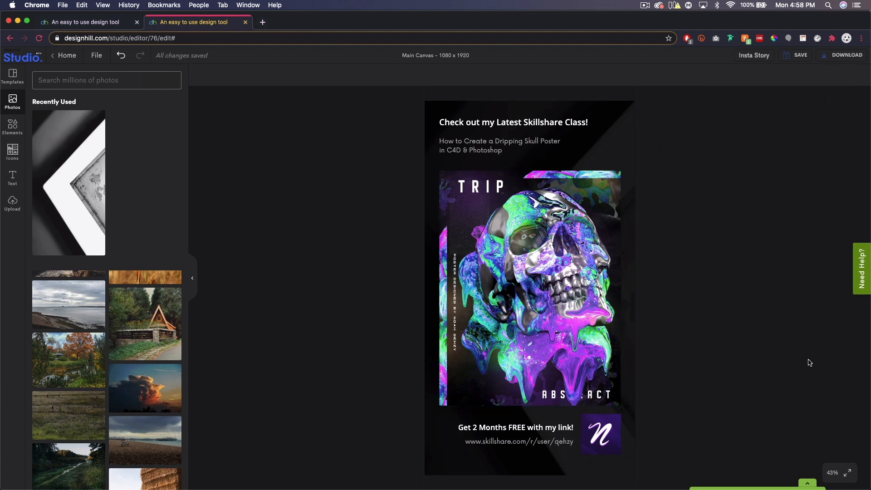
Inspect the story design at 50% and 75% zoom, checking the poster and lower text, and return to the Fit view
{"action": "left_click", "coordinate": [833, 473]}
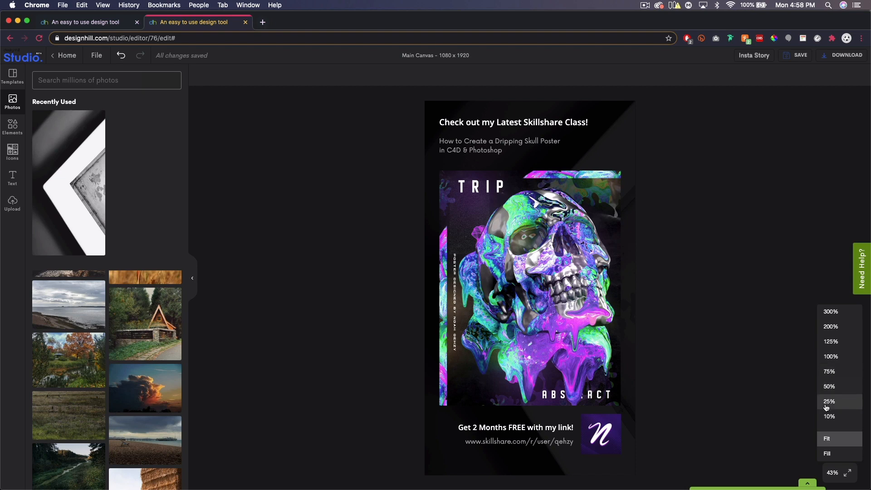
{"action": "left_click", "coordinate": [830, 387]}
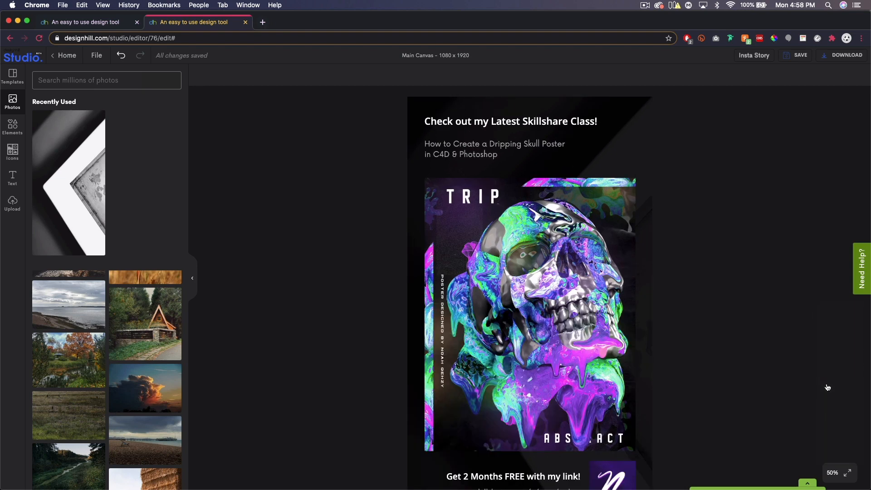
{"action": "left_click", "coordinate": [830, 473]}
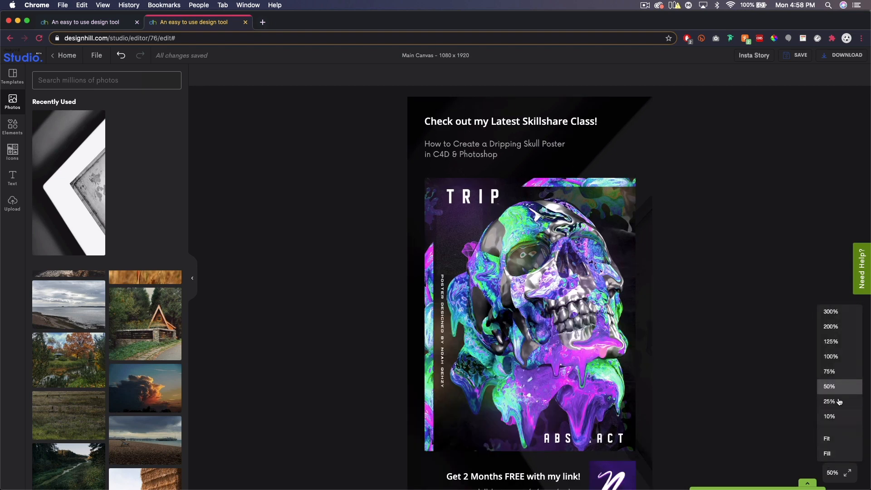
{"action": "left_click", "coordinate": [831, 373]}
{"action": "scroll", "coordinate": [695, 240], "scroll_direction": "down", "scroll_amount": 6}
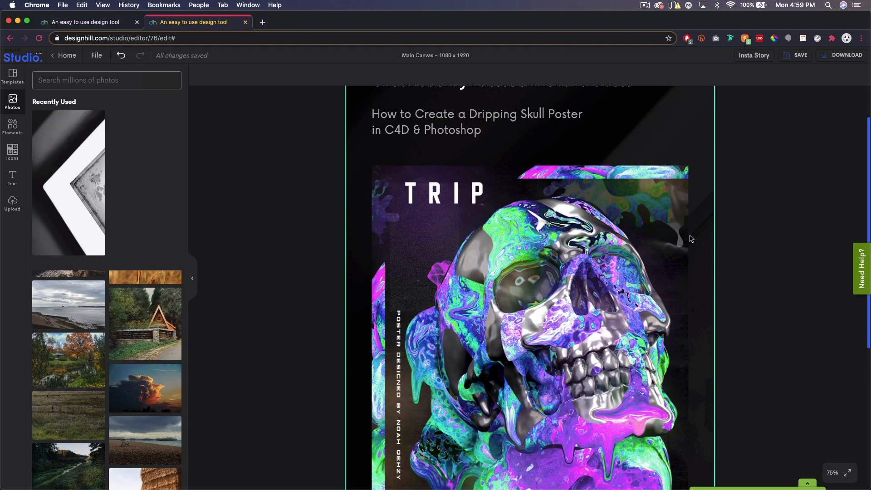
{"action": "scroll", "coordinate": [749, 336], "scroll_direction": "up", "scroll_amount": 2}
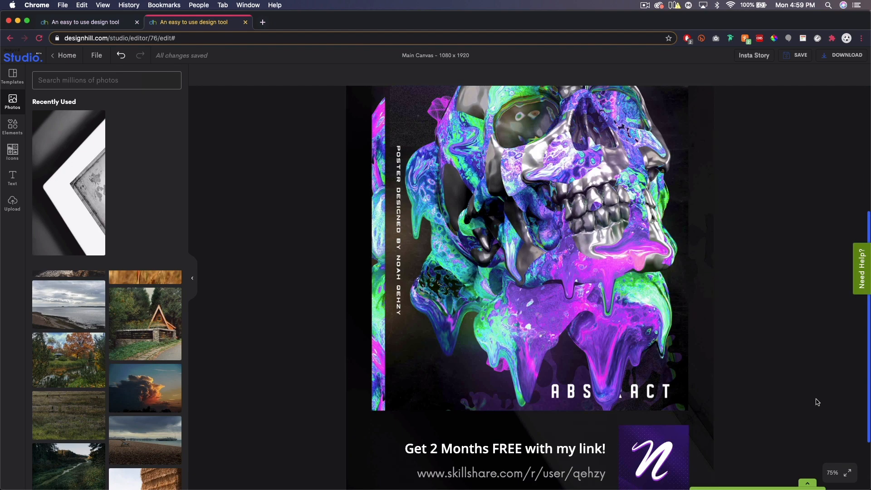
{"action": "left_click", "coordinate": [832, 474]}
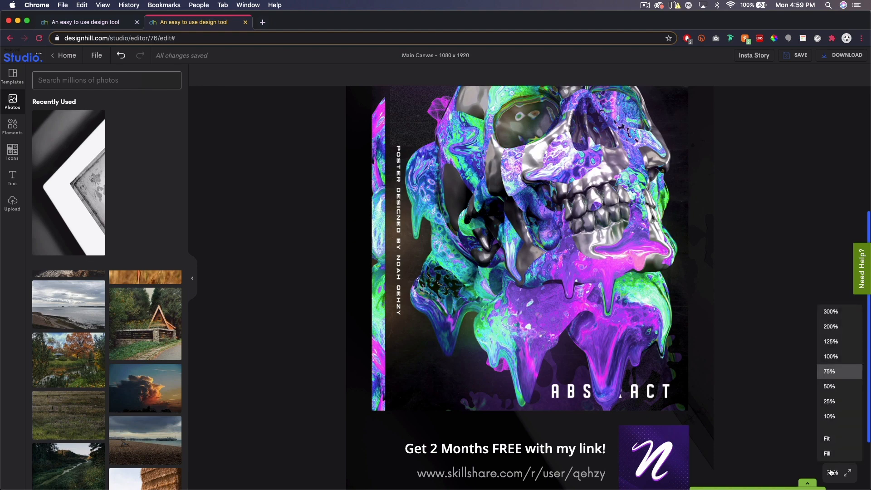
{"action": "left_click", "coordinate": [831, 443]}
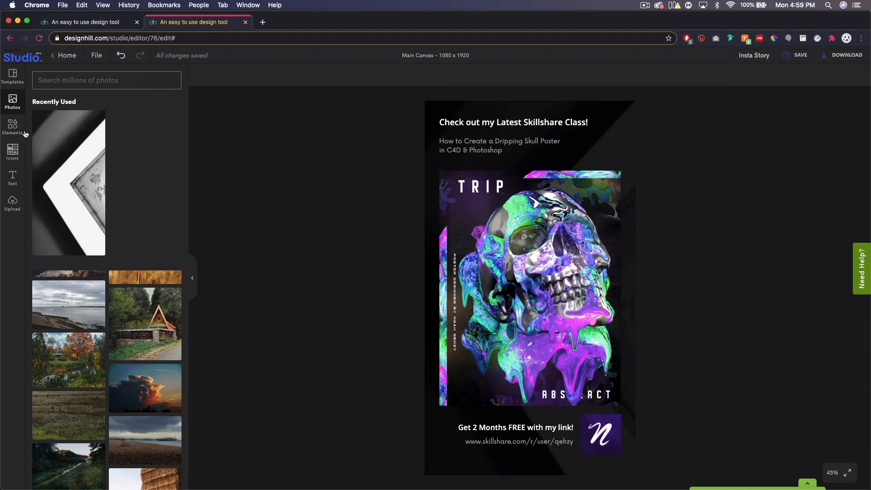
Browse the icon library and search it for "finger"
{"action": "left_click", "coordinate": [12, 152]}
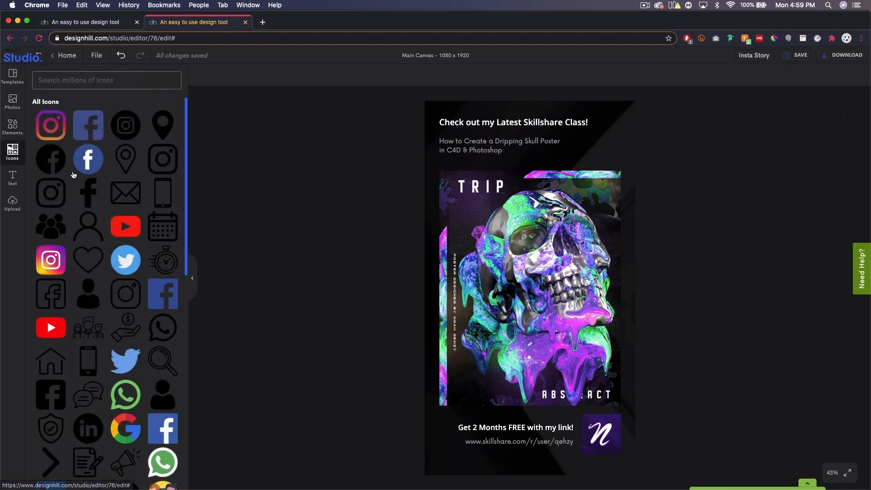
{"action": "scroll", "coordinate": [120, 172], "scroll_direction": "down", "scroll_amount": 2}
{"action": "scroll", "coordinate": [120, 172], "scroll_direction": "down", "scroll_amount": 6}
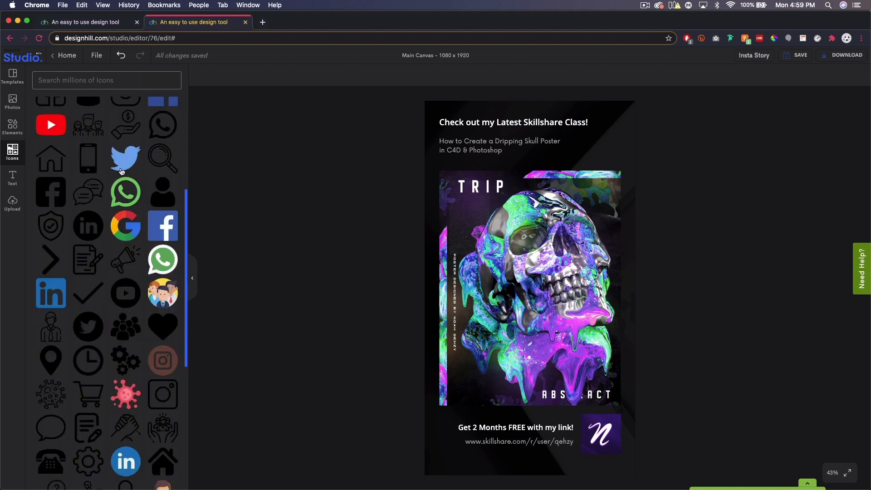
{"action": "scroll", "coordinate": [122, 171], "scroll_direction": "up", "scroll_amount": 8}
{"action": "left_click", "coordinate": [77, 84]}
{"action": "type", "text": "finger"}
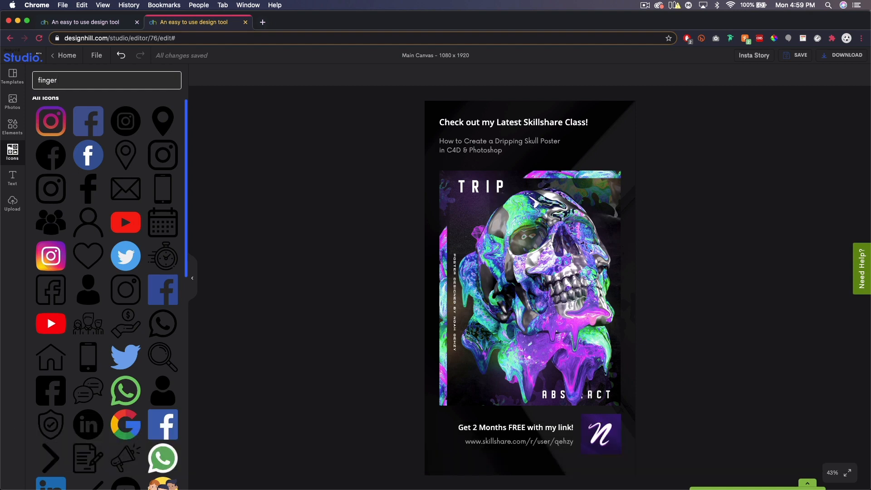
{"action": "key", "text": "Return"}
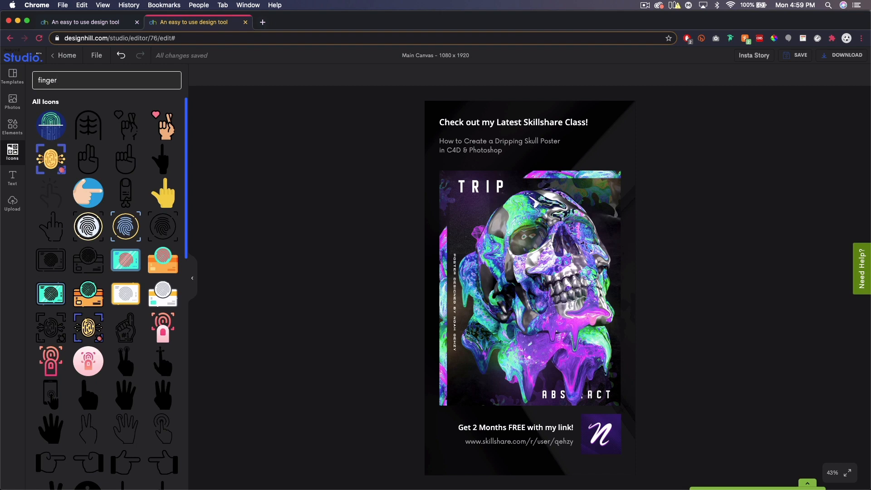
Search the icon library for "hand" and browse the resulting hand icons
{"action": "key", "text": "BackSpace"}
{"action": "key", "text": "BackSpace"}
{"action": "key", "text": "BackSpace"}
{"action": "key", "text": "BackSpace"}
{"action": "key", "text": "BackSpace"}
{"action": "key", "text": "BackSpace"}
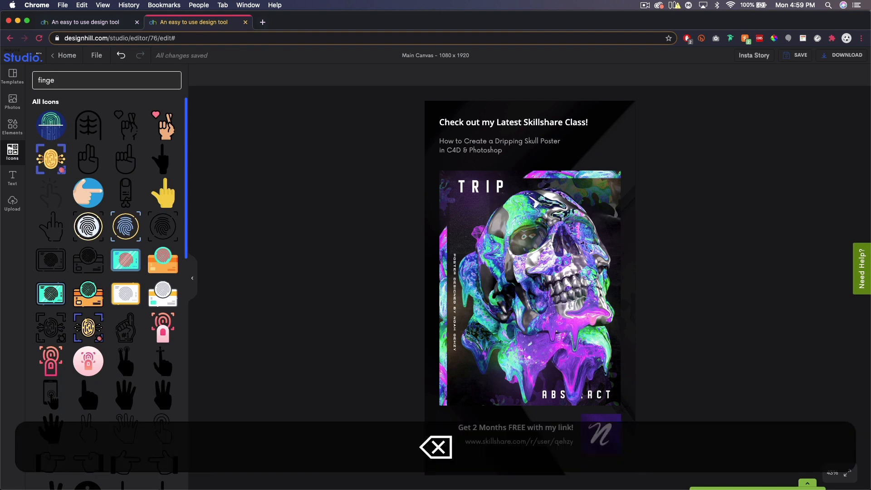
{"action": "type", "text": "hand"}
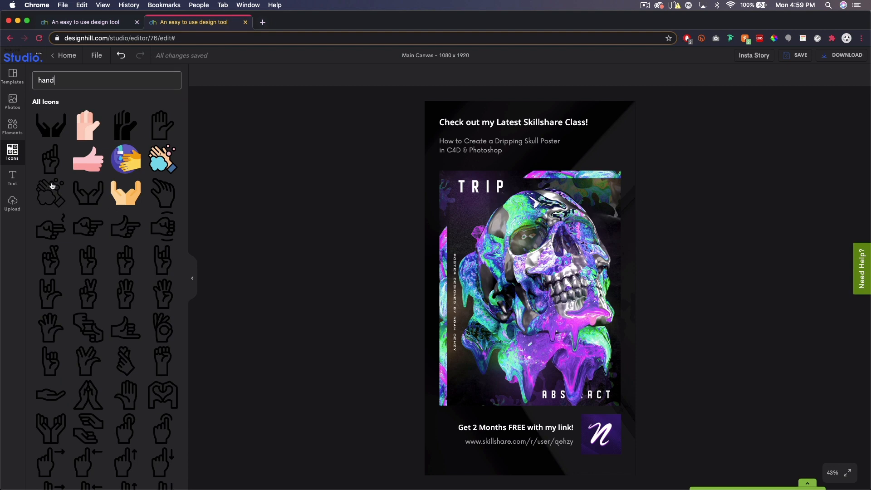
{"action": "scroll", "coordinate": [104, 209], "scroll_direction": "down", "scroll_amount": 15}
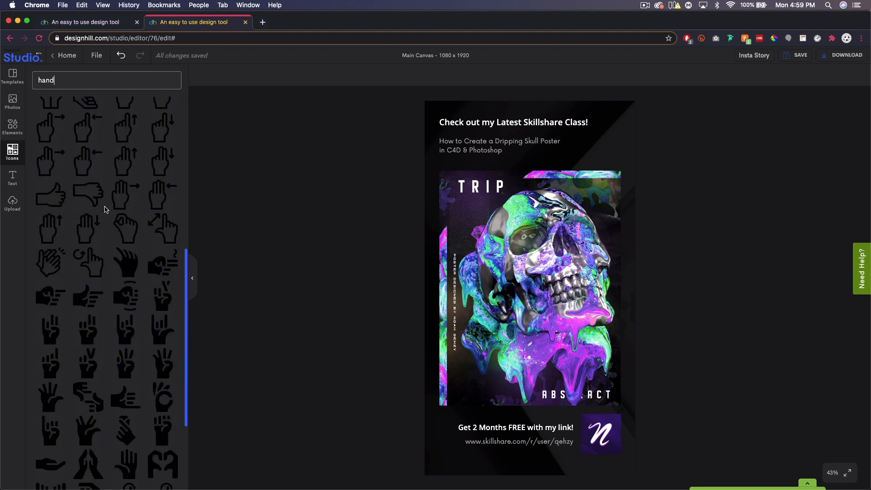
Search the icon library for "click" and add the black outlined tapping-hand icon to the canvas
{"action": "key", "text": "super+a"}
{"action": "key", "text": "BackSpace"}
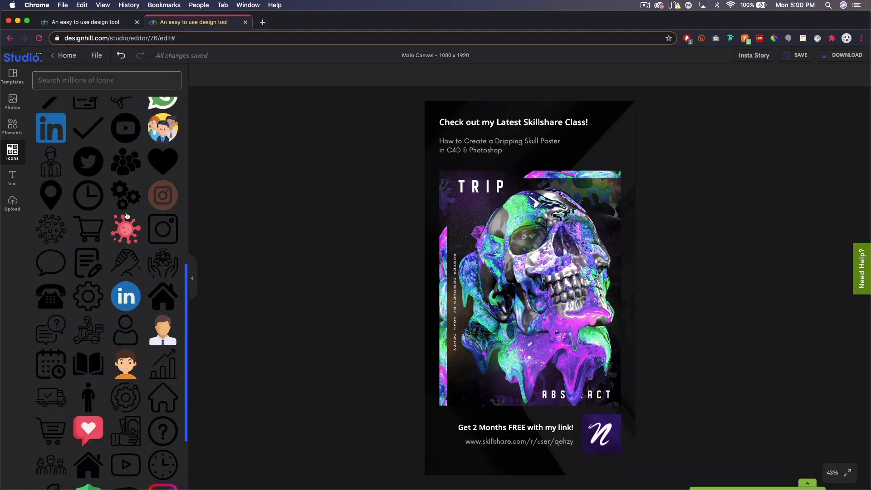
{"action": "scroll", "coordinate": [127, 215], "scroll_direction": "down", "scroll_amount": 20}
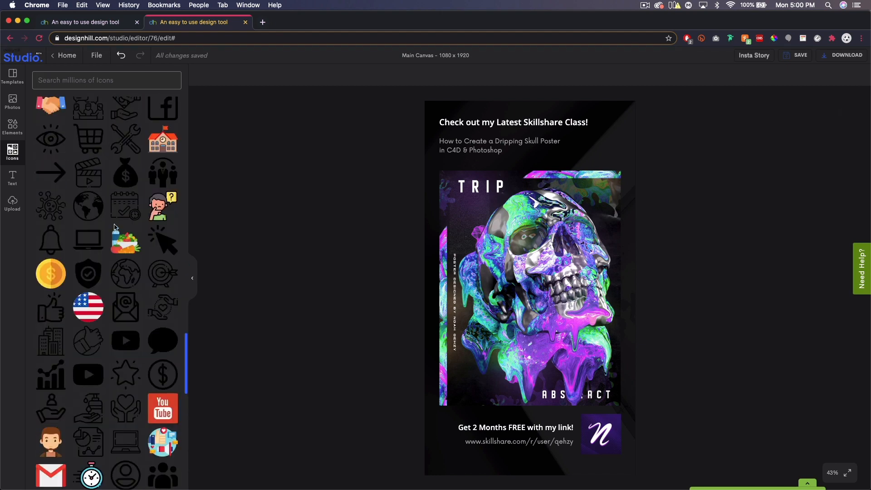
{"action": "scroll", "coordinate": [116, 227], "scroll_direction": "down", "scroll_amount": 10}
{"action": "left_click", "coordinate": [107, 80]}
{"action": "type", "text": "click"}
{"action": "key", "text": "Return"}
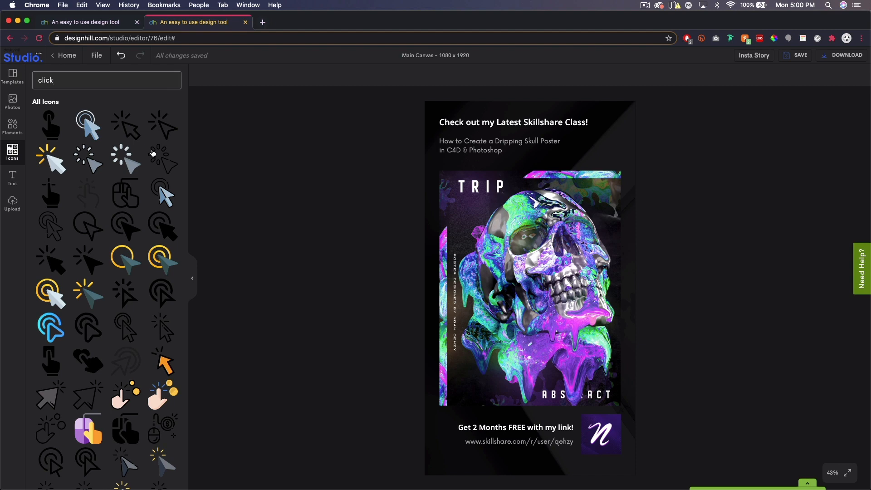
{"action": "scroll", "coordinate": [158, 222], "scroll_direction": "down", "scroll_amount": 2}
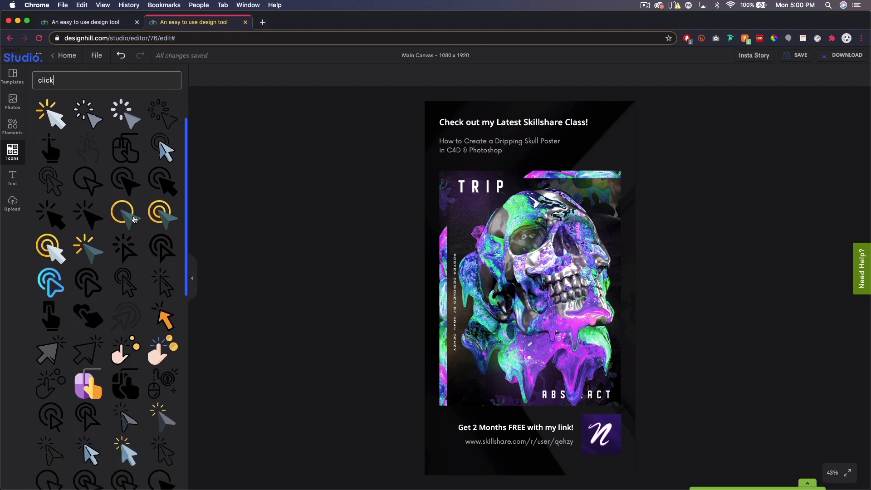
{"action": "scroll", "coordinate": [134, 220], "scroll_direction": "down", "scroll_amount": 5}
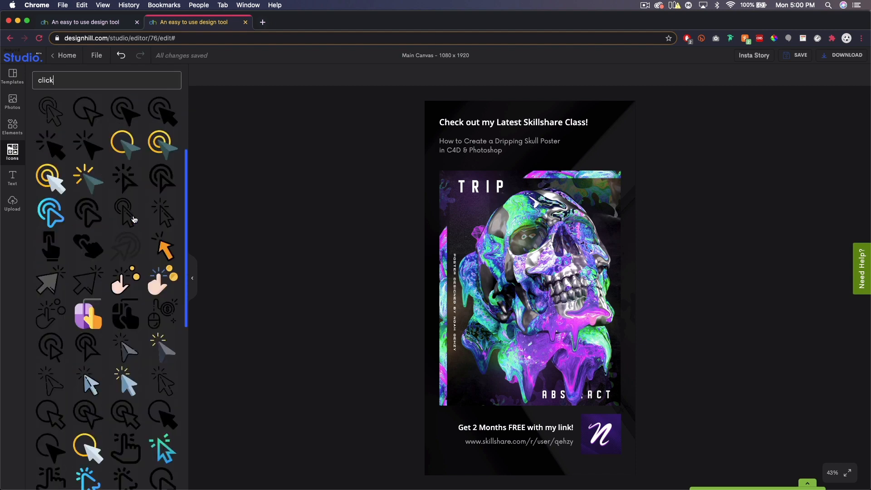
{"action": "scroll", "coordinate": [134, 220], "scroll_direction": "down", "scroll_amount": 5}
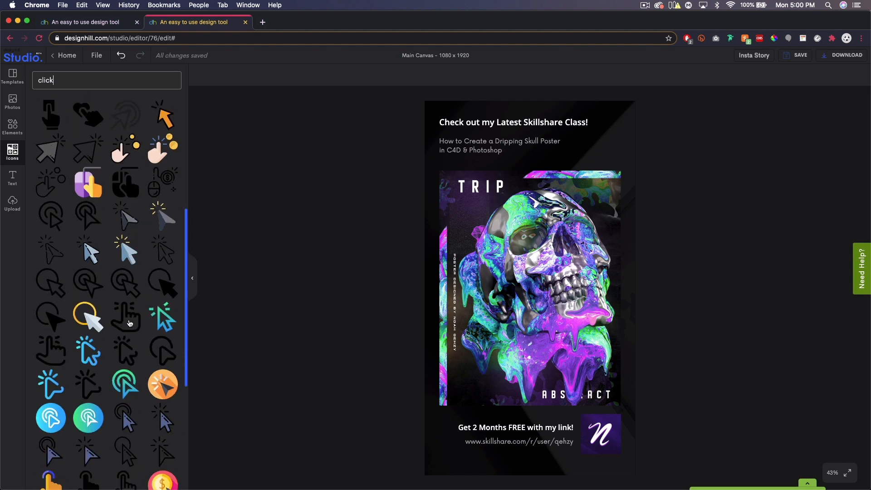
{"action": "left_click", "coordinate": [128, 321]}
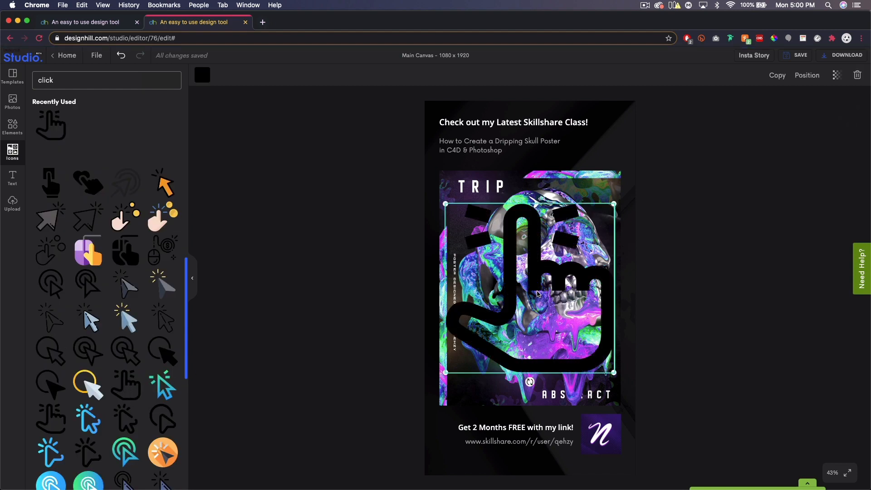
Recolour the tapping-hand icon white (#FFFFFF) and scale it down to a small size
{"action": "left_click", "coordinate": [207, 80]}
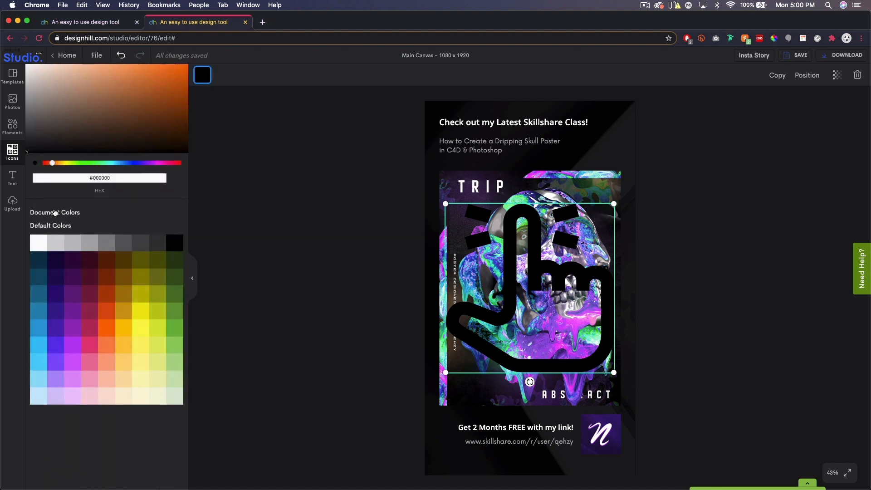
{"action": "left_click", "coordinate": [39, 244]}
{"action": "left_click_drag", "start_coordinate": [614, 204], "coordinate": [466, 353]}
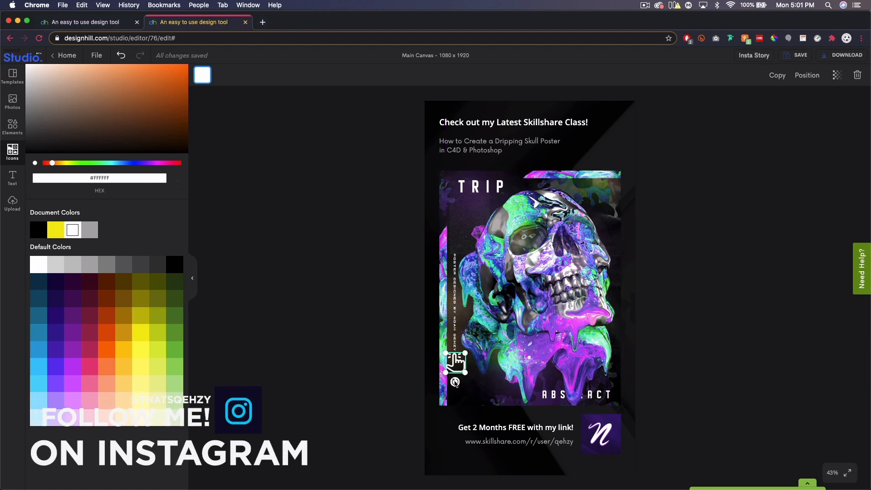
Rotate the hand icon clockwise about 45 degrees, and place it at a smaller size just before the Skillshare link
{"action": "left_click_drag", "start_coordinate": [455, 383], "coordinate": [455, 452]}
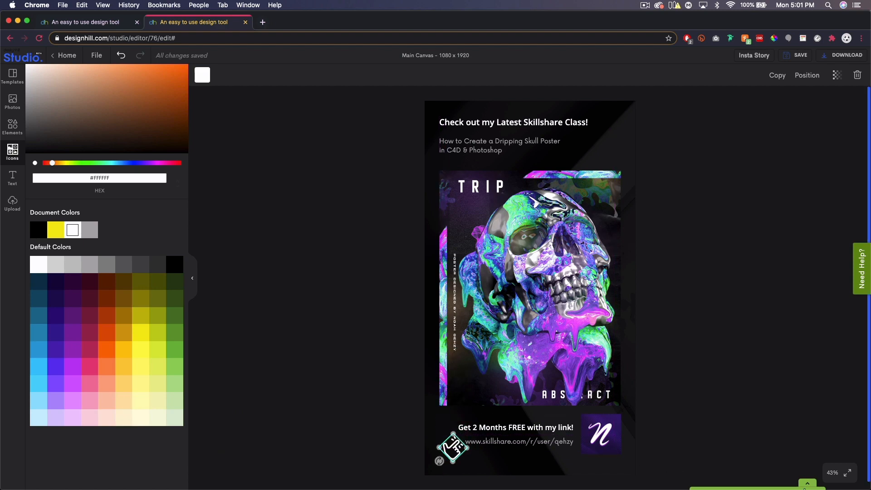
{"action": "left_click", "coordinate": [832, 474]}
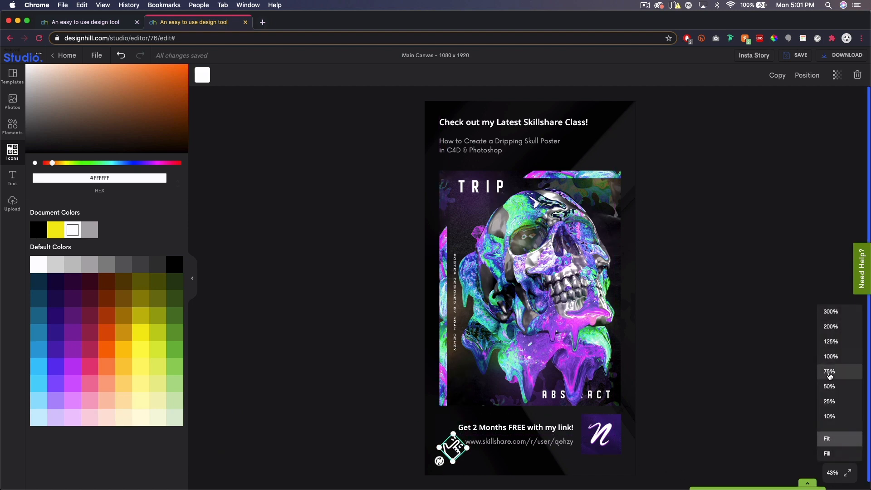
{"action": "left_click", "coordinate": [830, 371]}
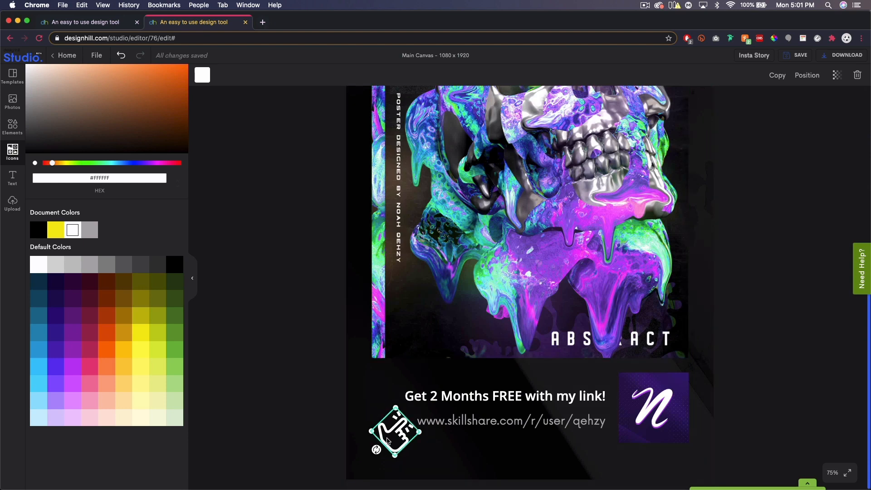
{"action": "left_click_drag", "start_coordinate": [395, 455], "coordinate": [409, 431]}
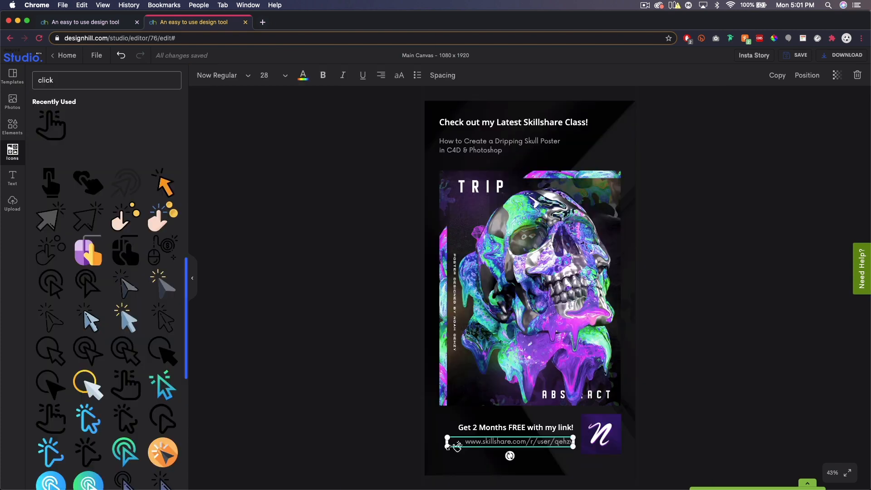
{"action": "left_click_drag", "start_coordinate": [454, 444], "coordinate": [470, 447]}
{"action": "left_click", "coordinate": [747, 415]}
{"action": "left_click", "coordinate": [738, 402]}
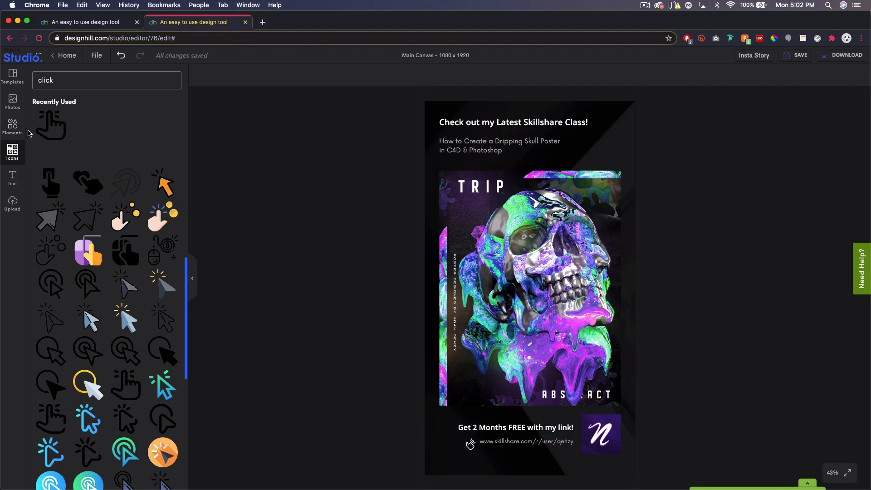
Add the diagonal-striped square element and colour it dark purple (#371F8C)
{"action": "left_click", "coordinate": [11, 124]}
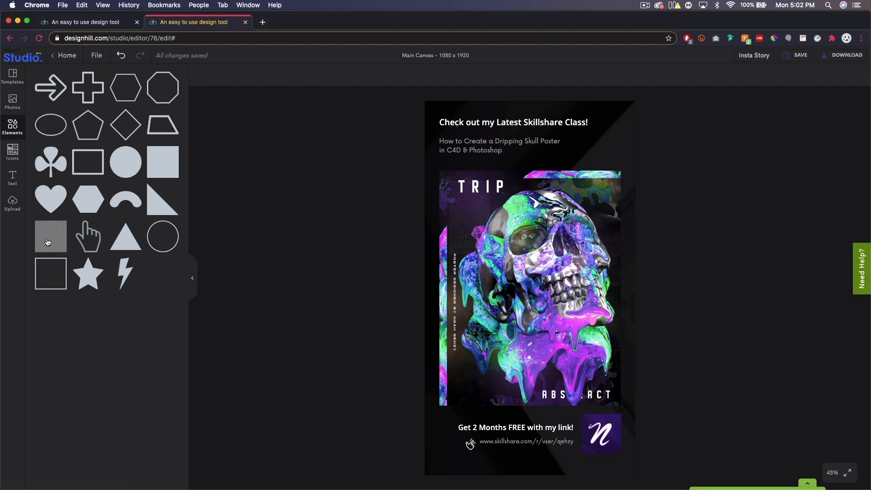
{"action": "left_click", "coordinate": [48, 241]}
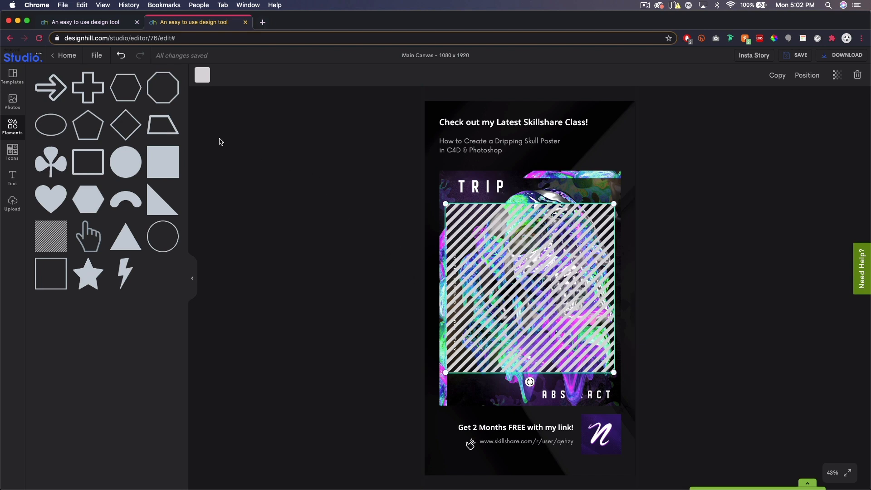
{"action": "left_click", "coordinate": [202, 78]}
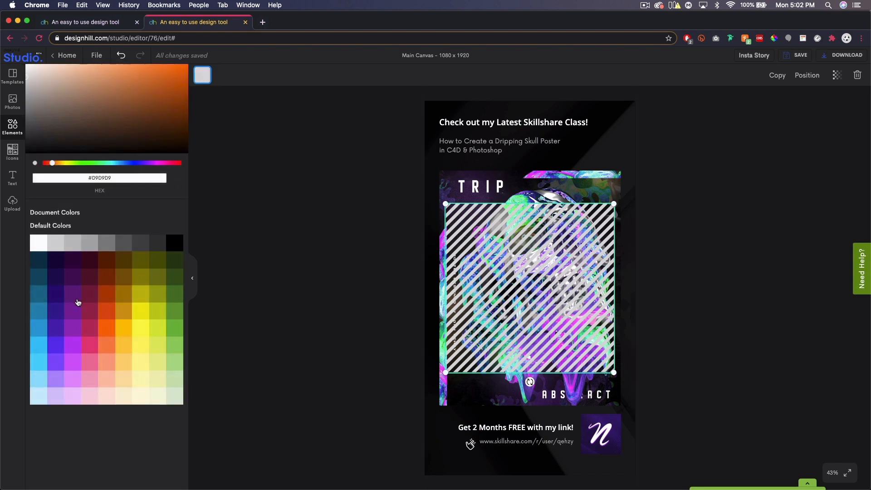
{"action": "left_click", "coordinate": [58, 315]}
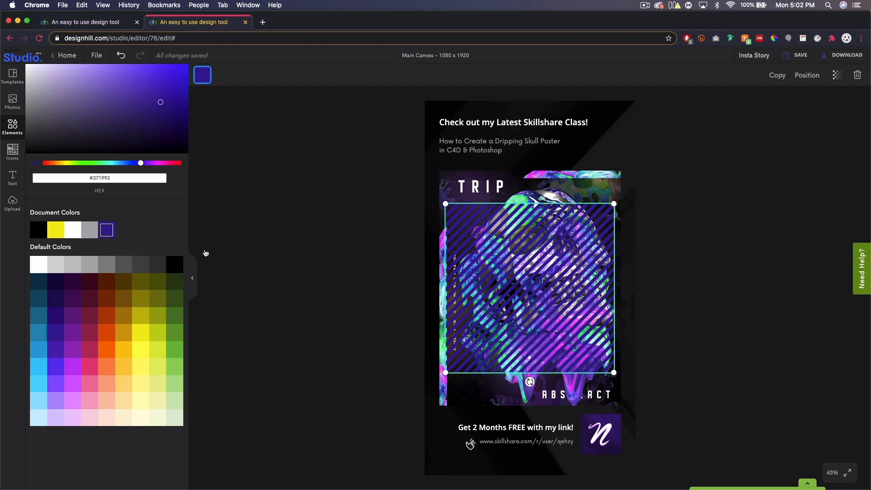
{"action": "left_click_drag", "start_coordinate": [174, 114], "coordinate": [152, 105]}
Offset the striped square past the poster's upper-left corner, send it backward behind the poster, and deselect it
{"action": "left_click_drag", "start_coordinate": [526, 247], "coordinate": [515, 204]}
{"action": "left_click", "coordinate": [807, 76]}
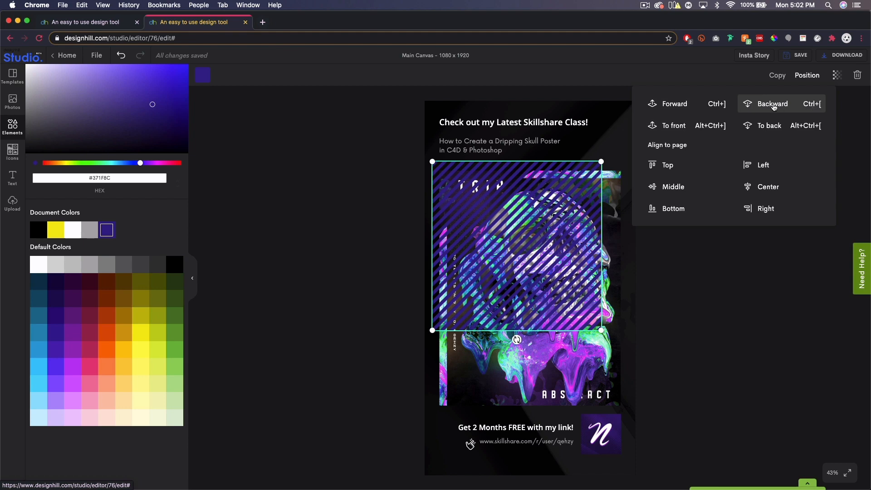
{"action": "left_click", "coordinate": [774, 104]}
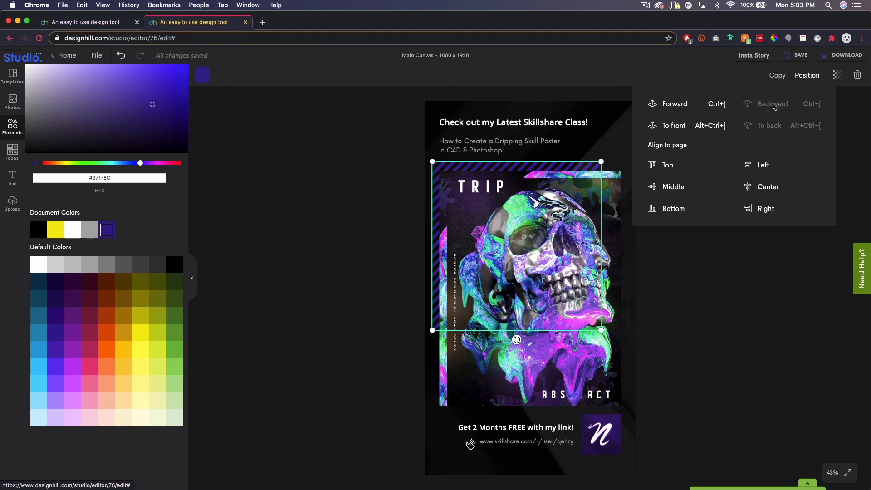
{"action": "left_click", "coordinate": [731, 323]}
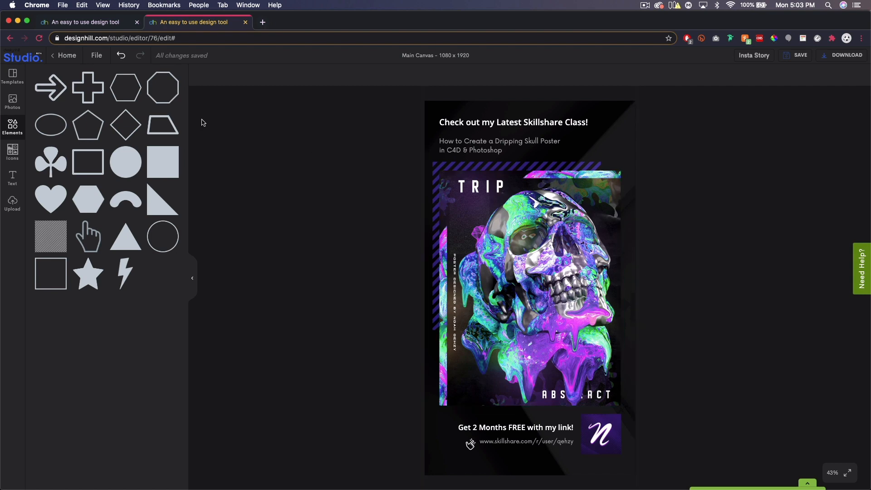
Add a solid square, narrow it into a vertical bar at the poster's lower-right edge, and send it behind the poster
{"action": "left_click", "coordinate": [163, 166]}
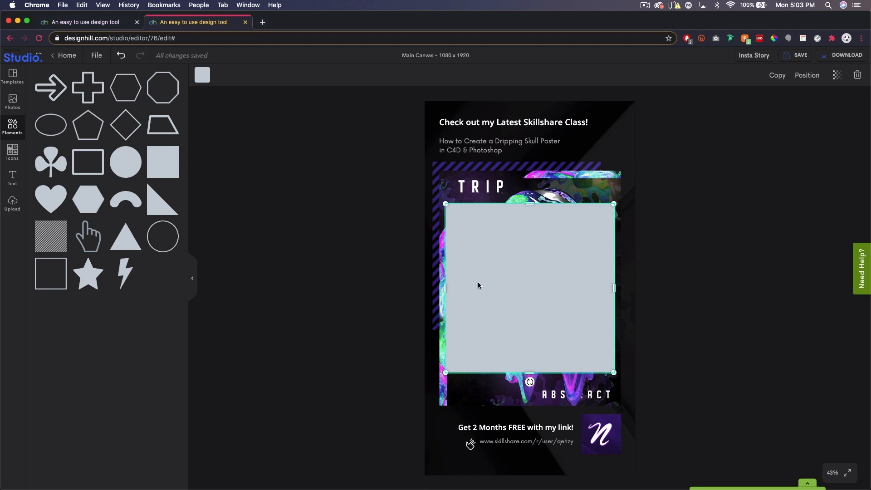
{"action": "left_click_drag", "start_coordinate": [445, 289], "coordinate": [593, 291]}
{"action": "left_click_drag", "start_coordinate": [600, 262], "coordinate": [617, 293]}
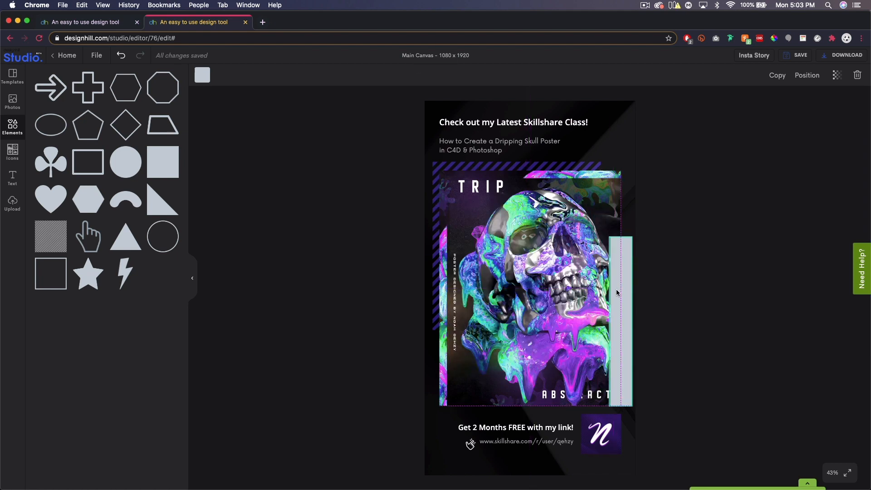
{"action": "left_click_drag", "start_coordinate": [617, 292], "coordinate": [629, 324]}
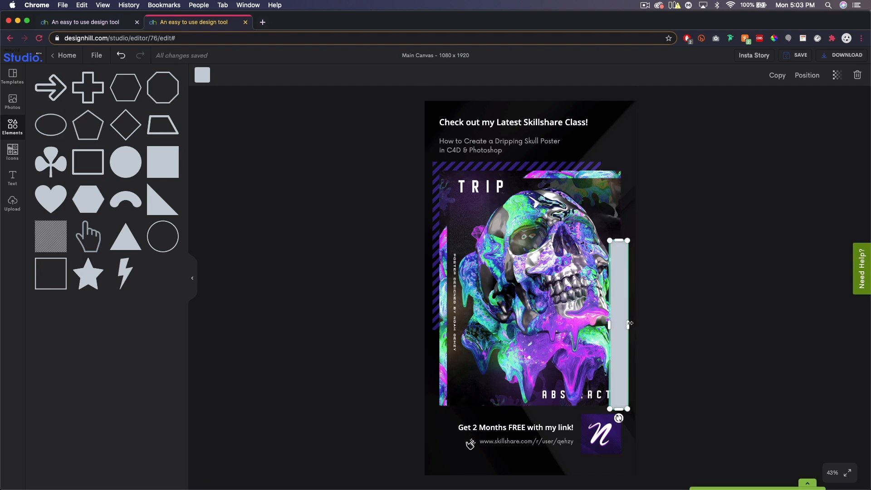
{"action": "left_click", "coordinate": [810, 80]}
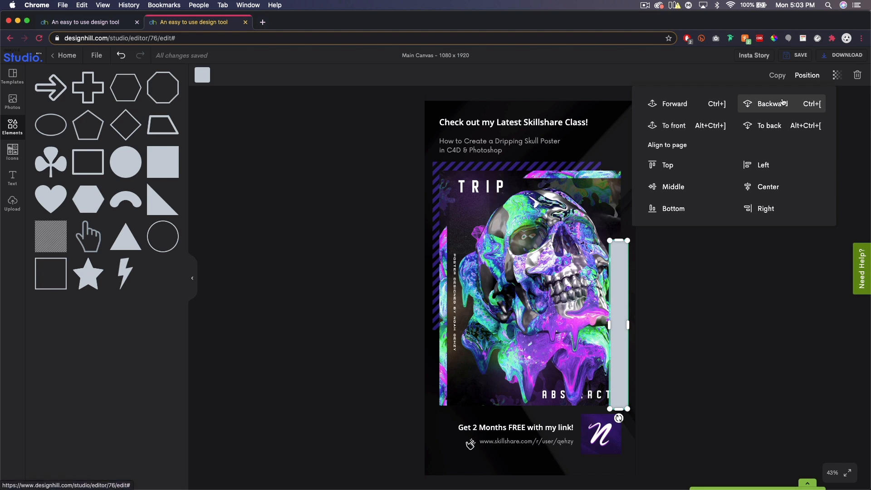
{"action": "left_click", "coordinate": [784, 103]}
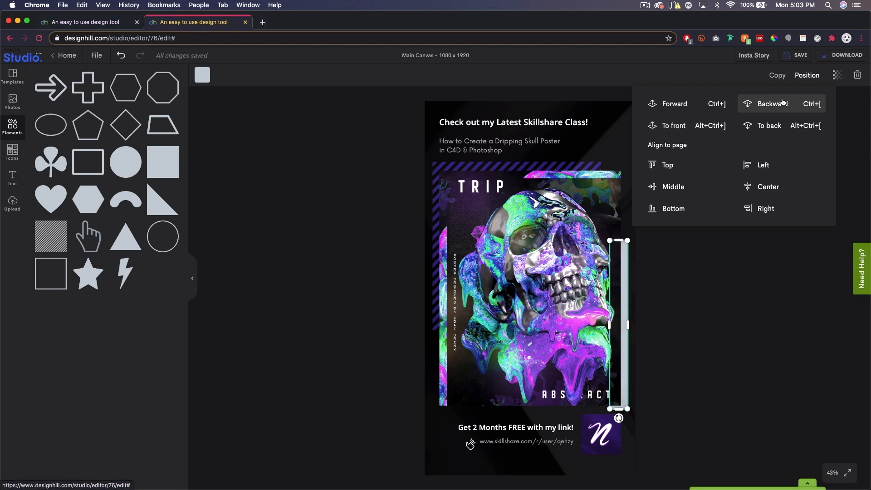
Colour the vertical bar turquoise green (#10EEC0) and deselect it
{"action": "left_click", "coordinate": [207, 80]}
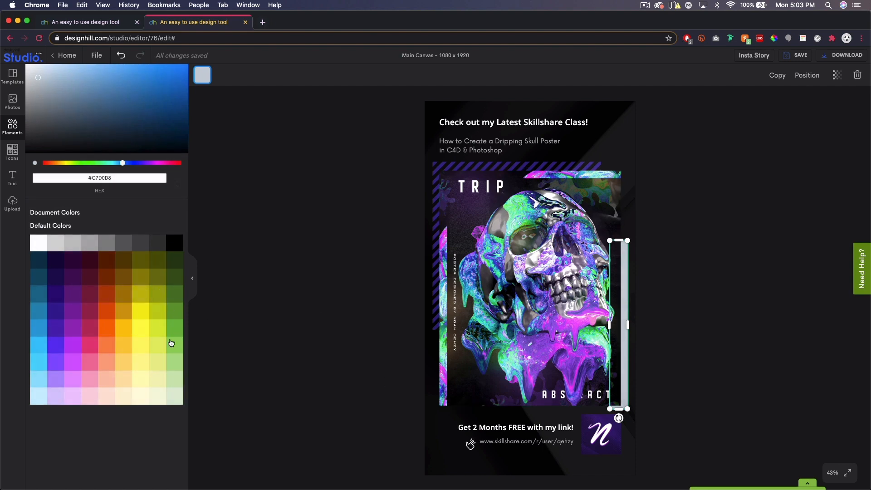
{"action": "left_click", "coordinate": [40, 362]}
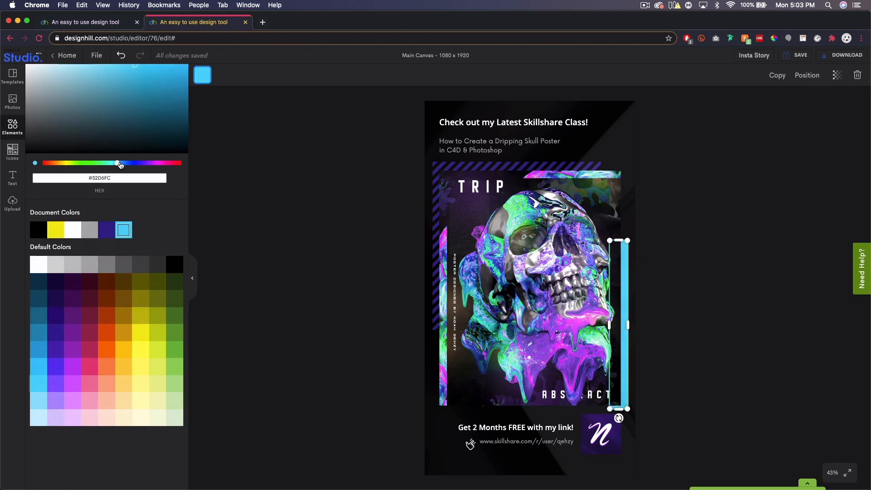
{"action": "left_click", "coordinate": [166, 77]}
{"action": "left_click_drag", "start_coordinate": [117, 165], "coordinate": [108, 165]}
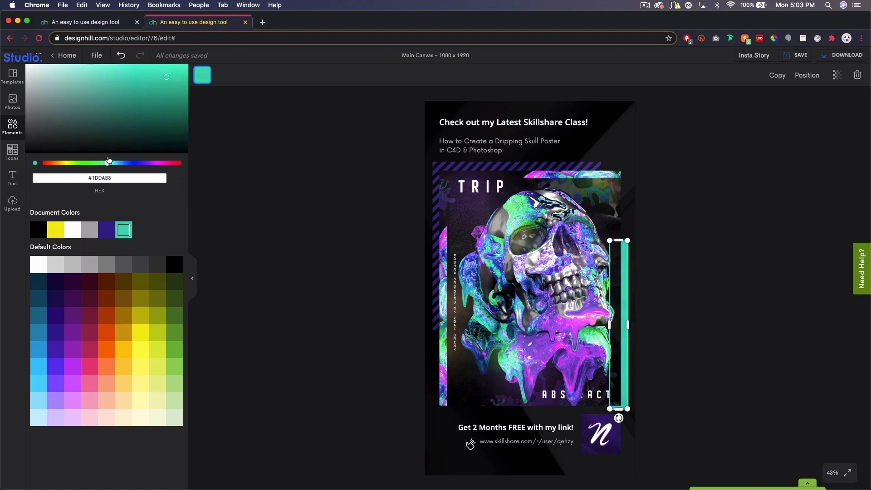
{"action": "left_click", "coordinate": [178, 72]}
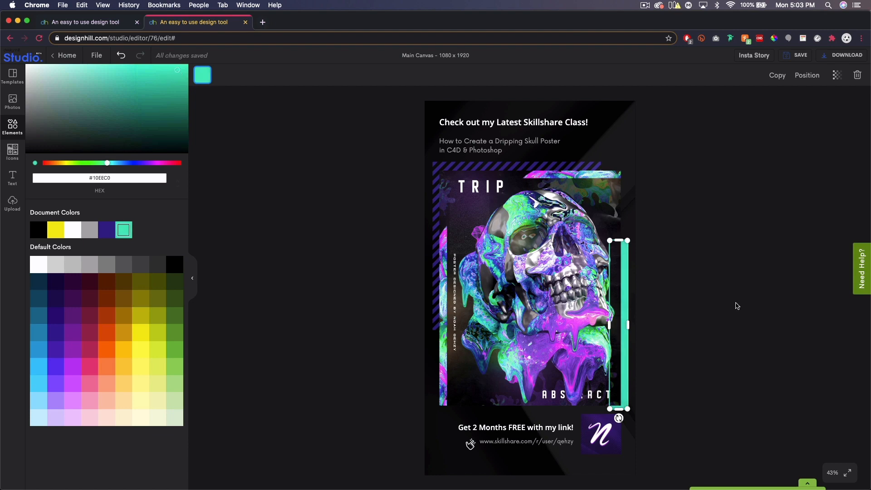
{"action": "left_click", "coordinate": [737, 307]}
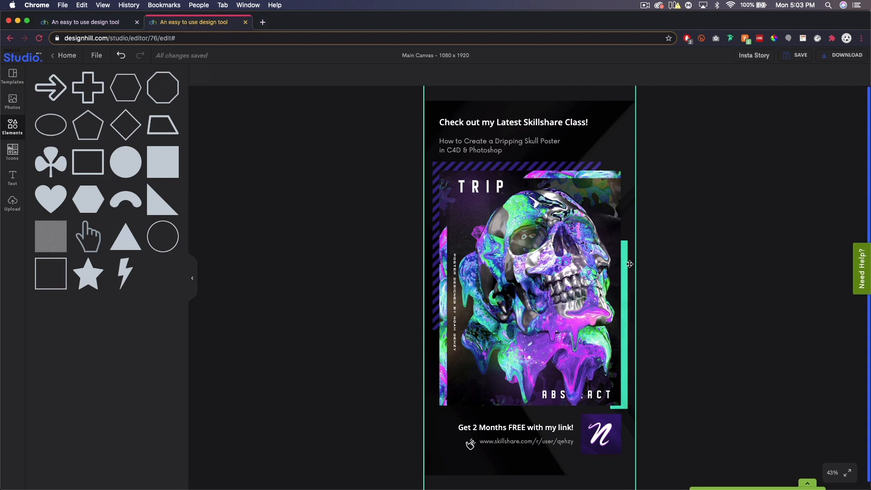
Send the faint background image to the very back of the story and deselect it
{"action": "left_click", "coordinate": [630, 142]}
{"action": "left_click", "coordinate": [806, 77]}
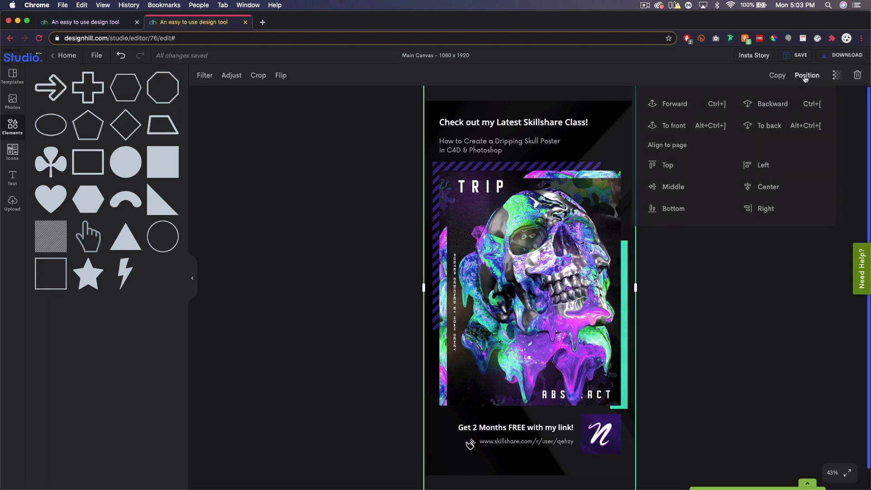
{"action": "left_click", "coordinate": [787, 128]}
{"action": "left_click", "coordinate": [785, 301]}
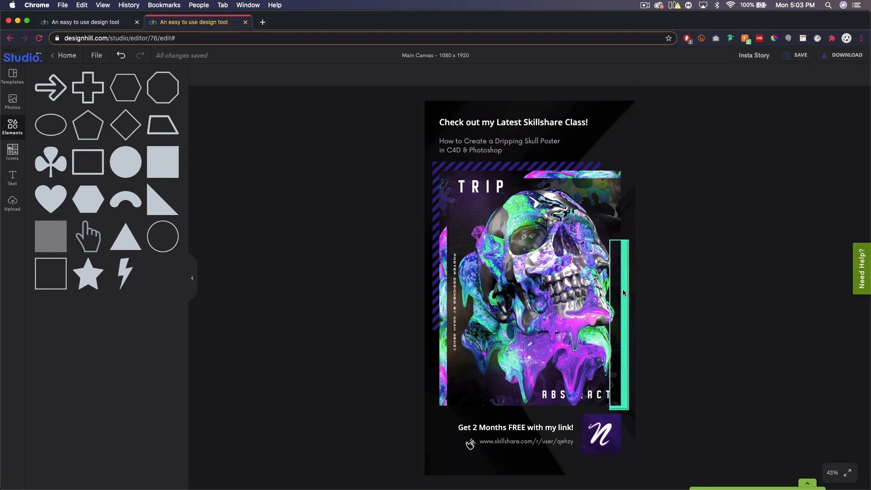
Nudge the turquoise vertical bar slightly down along the poster's right edge
{"action": "left_click", "coordinate": [831, 472]}
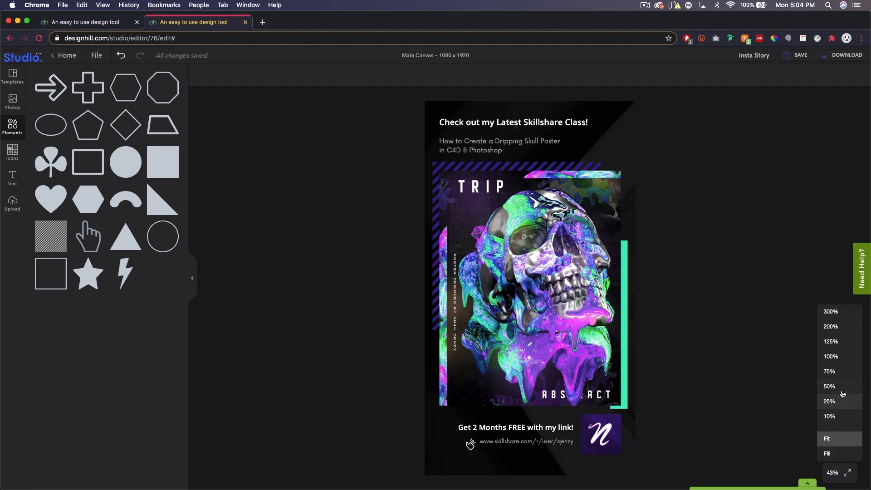
{"action": "left_click", "coordinate": [830, 372]}
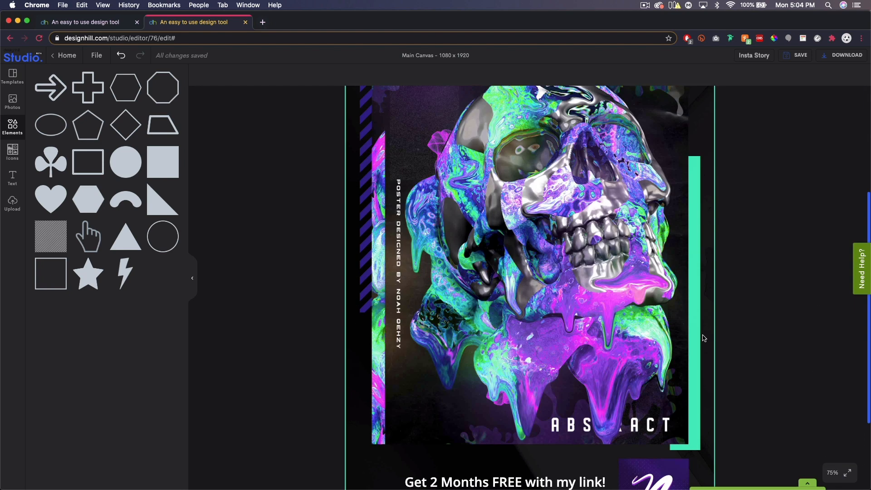
{"action": "left_click_drag", "start_coordinate": [694, 332], "coordinate": [696, 339]}
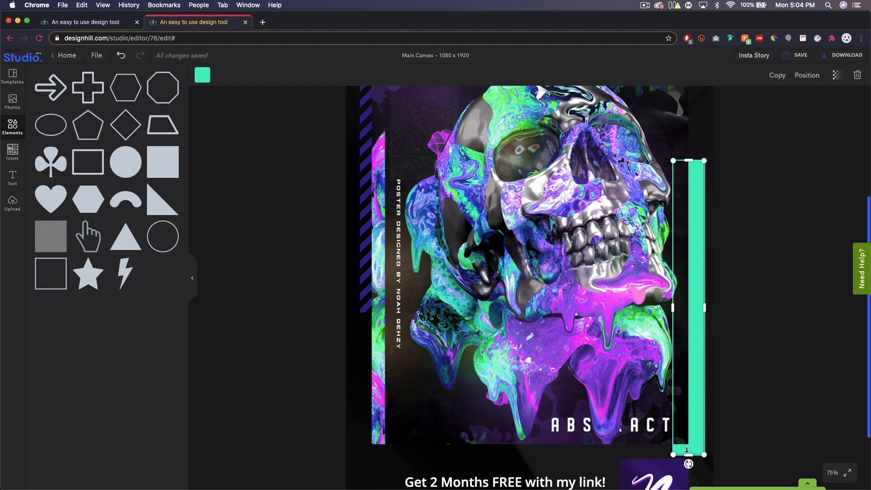
Duplicate the turquoise vertical bar, rotate the copy to horizontal and move it up over the heading
{"action": "scroll", "coordinate": [704, 307], "scroll_direction": "up", "scroll_amount": 2}
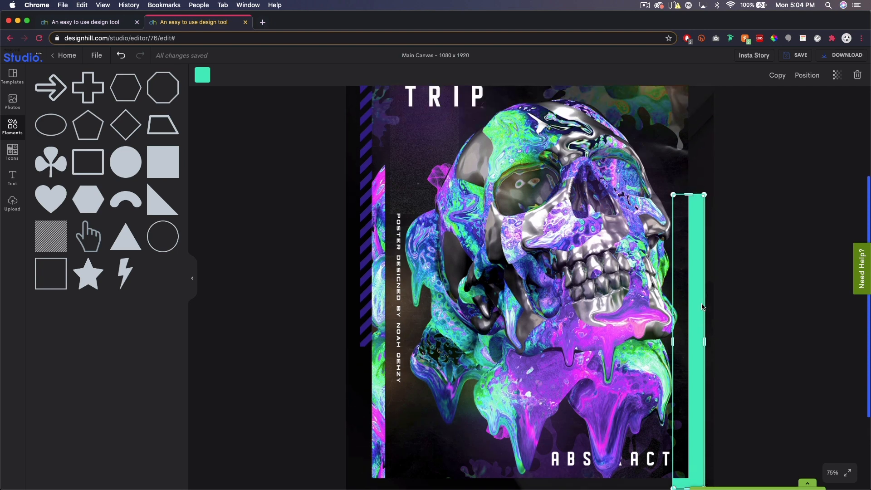
{"action": "scroll", "coordinate": [704, 305], "scroll_direction": "up", "scroll_amount": 1}
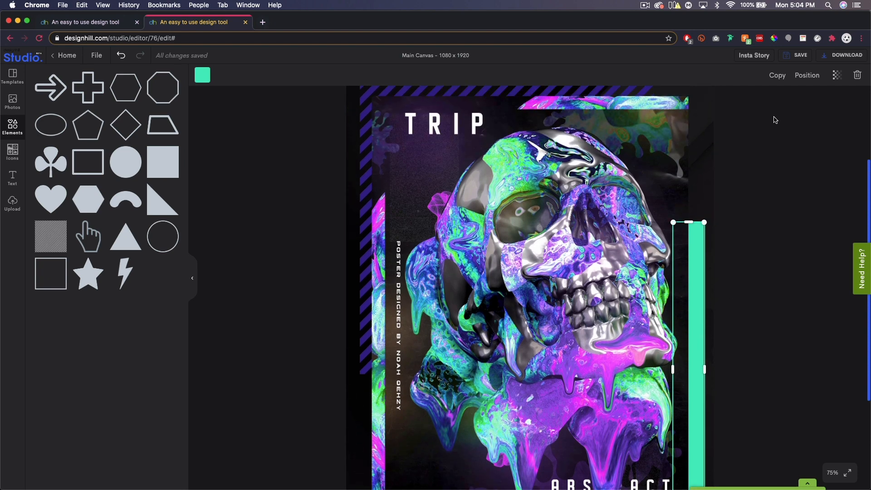
{"action": "left_click", "coordinate": [777, 76]}
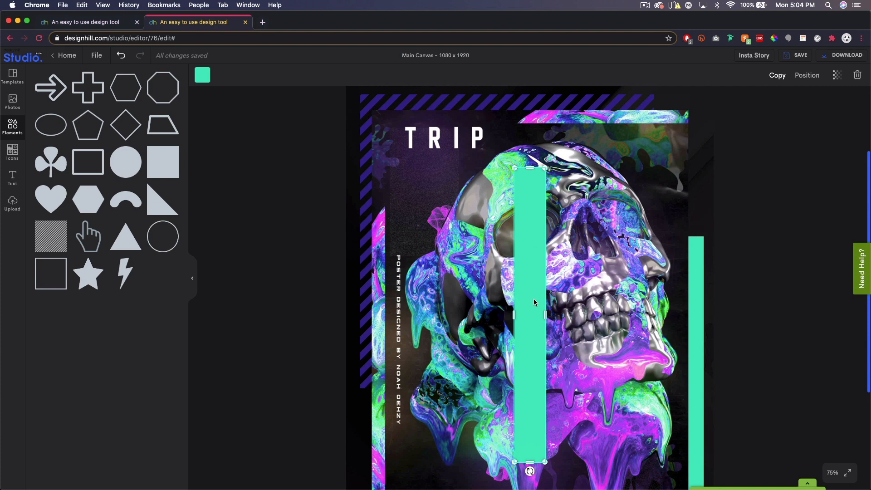
{"action": "left_click_drag", "start_coordinate": [534, 299], "coordinate": [495, 252]}
{"action": "scroll", "coordinate": [499, 248], "scroll_direction": "up", "scroll_amount": 2}
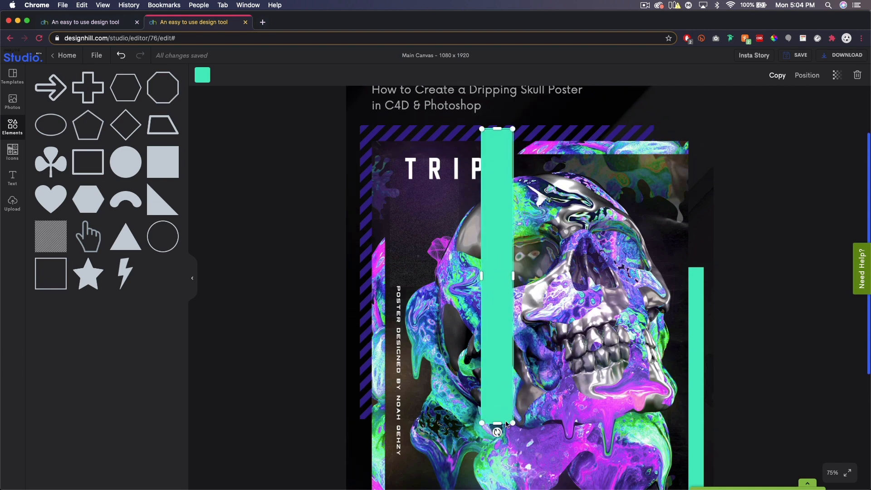
{"action": "left_click_drag", "start_coordinate": [498, 430], "coordinate": [614, 272]}
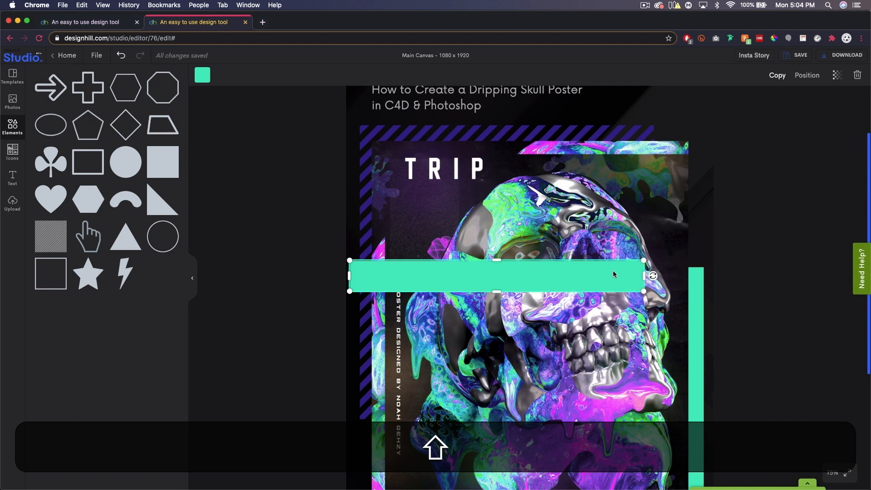
{"action": "scroll", "coordinate": [498, 330], "scroll_direction": "up", "scroll_amount": 5}
{"action": "left_click_drag", "start_coordinate": [508, 353], "coordinate": [495, 123]}
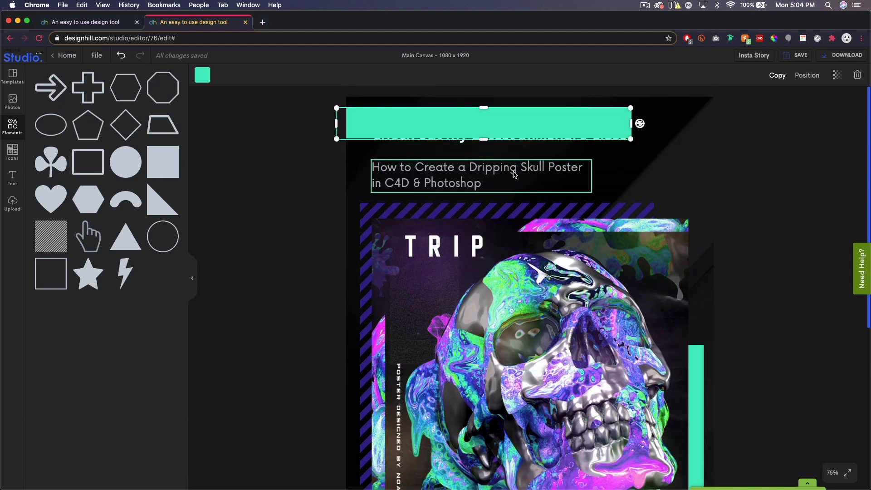
Shorten the horizontal turquoise bar and place it above the heading, partly past the canvas's upper edge
{"action": "left_click_drag", "start_coordinate": [487, 120], "coordinate": [518, 102]}
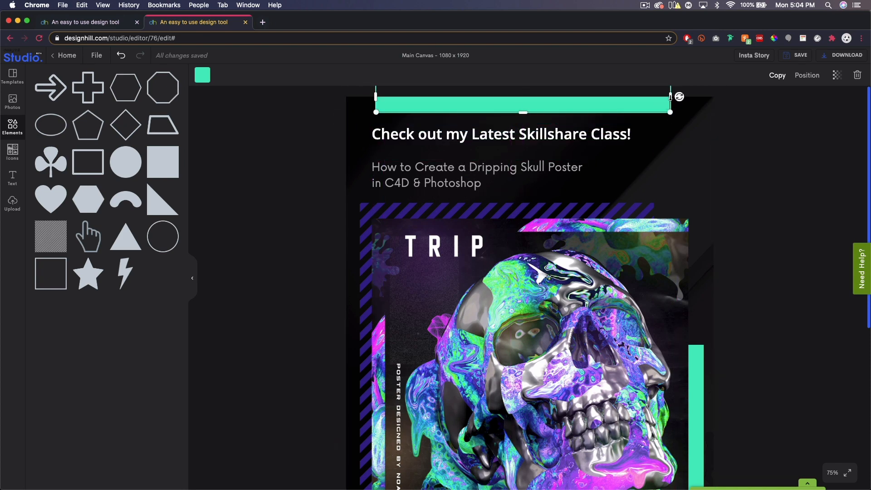
{"action": "left_click_drag", "start_coordinate": [672, 96], "coordinate": [497, 105]}
{"action": "left_click_drag", "start_coordinate": [439, 108], "coordinate": [445, 108]}
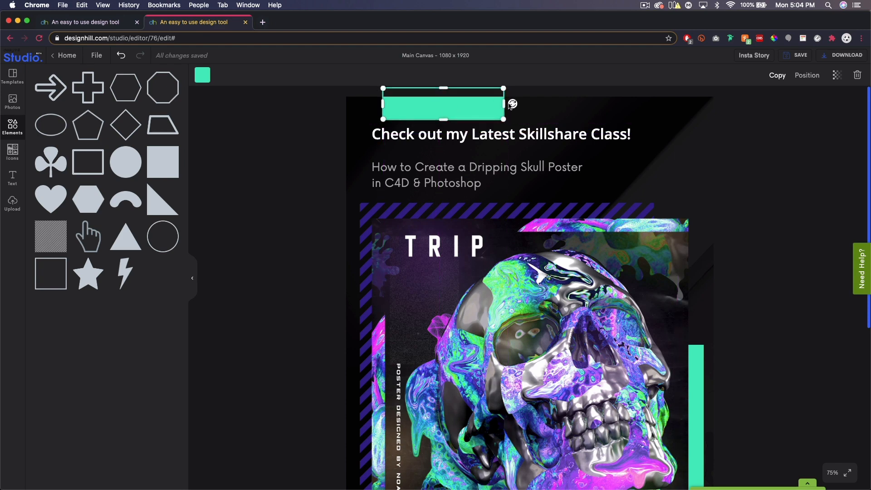
Duplicate the short turquoise bar, overlap the copy at the canvas's upper edge and stretch it past the canvas's right edge
{"action": "left_click", "coordinate": [776, 77]}
{"action": "left_click_drag", "start_coordinate": [531, 421], "coordinate": [476, 98]}
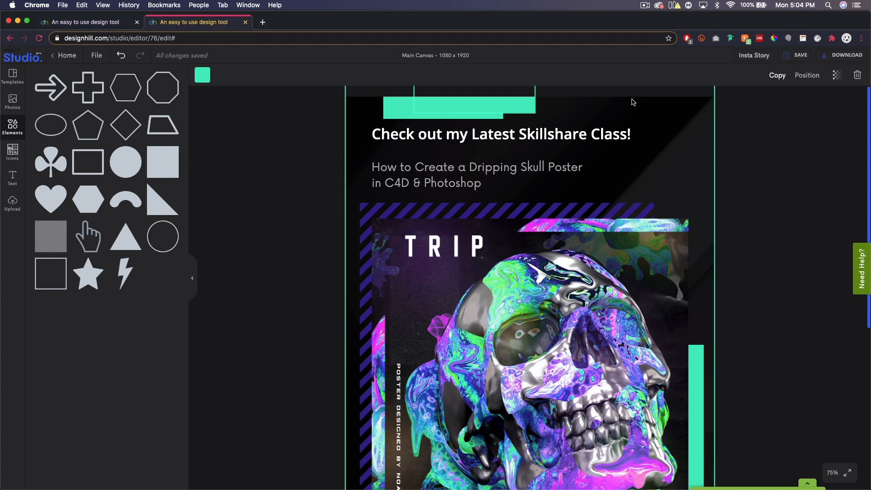
{"action": "left_click_drag", "start_coordinate": [527, 105], "coordinate": [604, 121]}
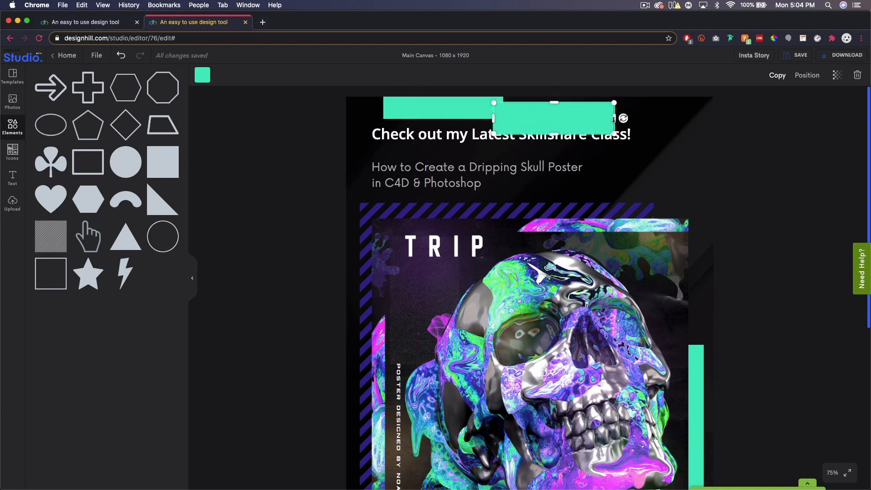
{"action": "left_click_drag", "start_coordinate": [616, 117], "coordinate": [769, 128]}
{"action": "left_click_drag", "start_coordinate": [645, 120], "coordinate": [599, 93]}
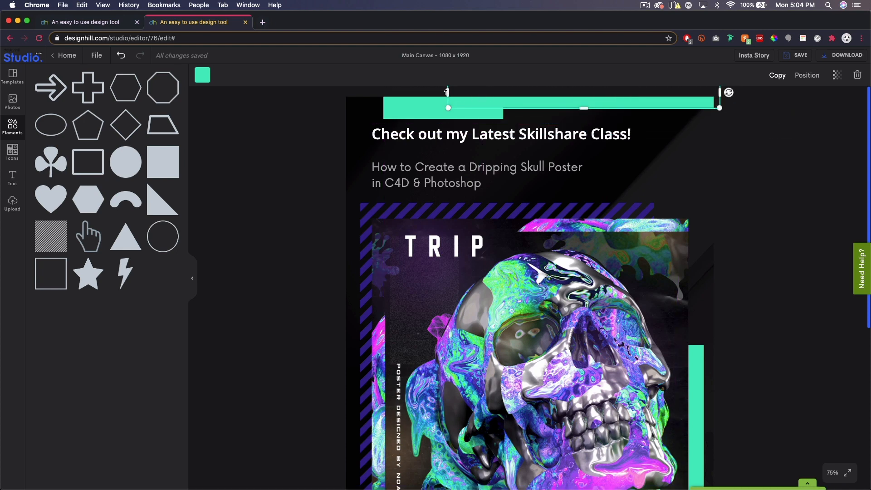
{"action": "left_click_drag", "start_coordinate": [447, 92], "coordinate": [428, 92]}
Colour the long upper bar dark purple (#371F8C) and deselect it
{"action": "left_click", "coordinate": [202, 75]}
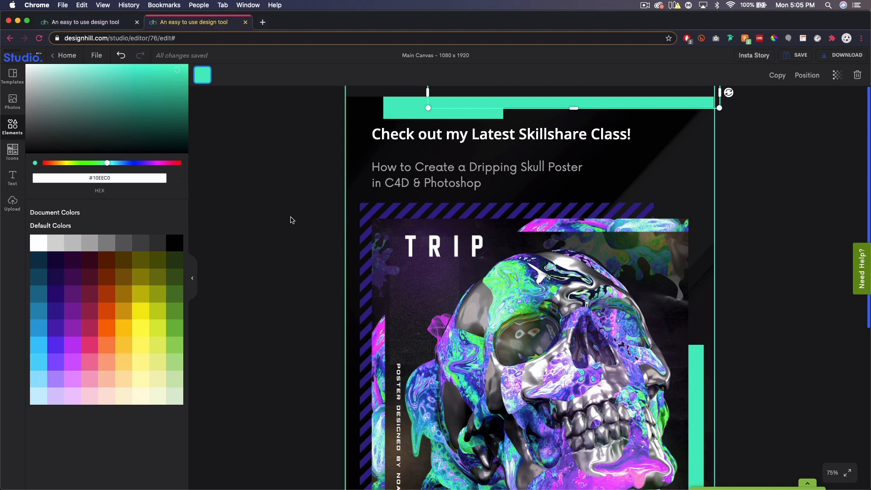
{"action": "left_click", "coordinate": [76, 277]}
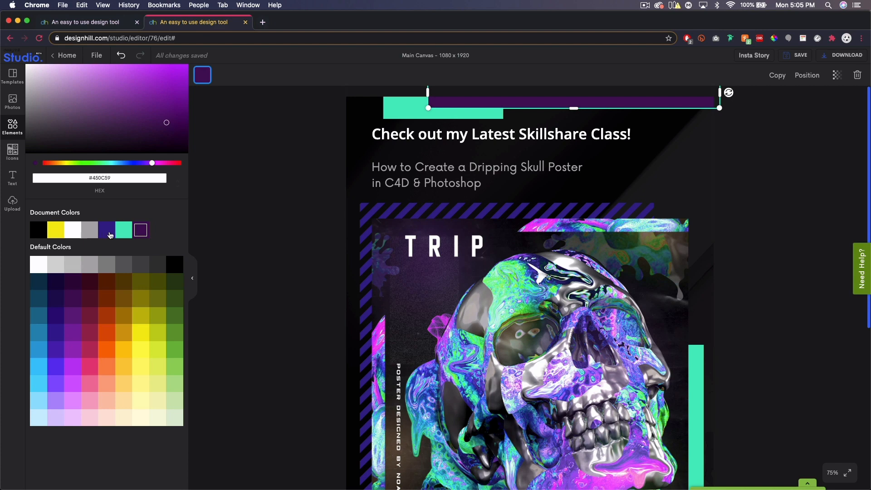
{"action": "left_click", "coordinate": [106, 232]}
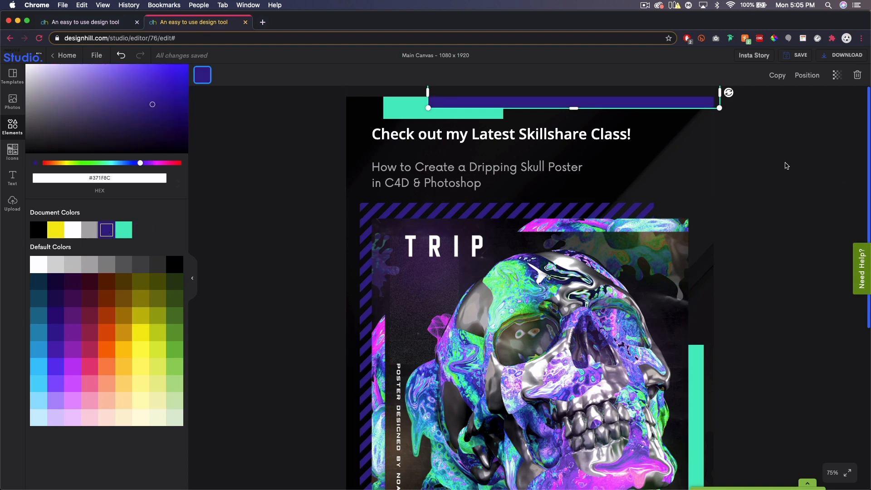
{"action": "left_click", "coordinate": [786, 166]}
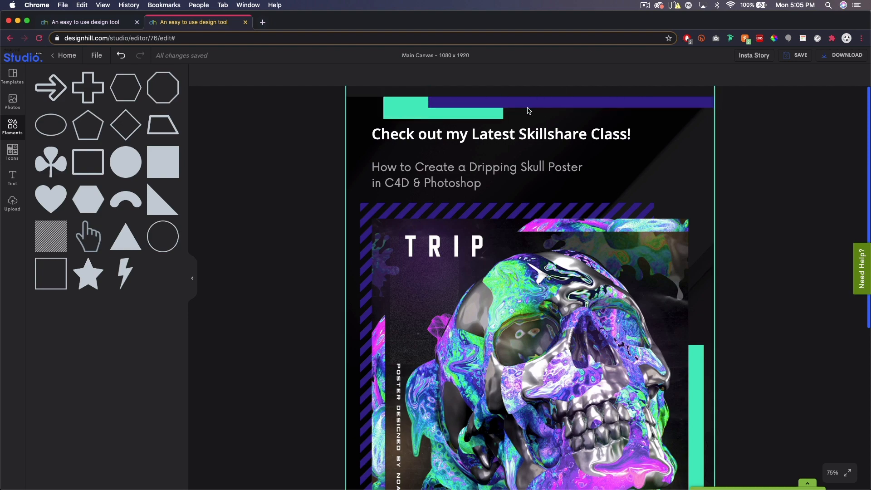
Duplicate the purple bar and place the copy beside the link text, mostly past the canvas's left edge
{"action": "left_click", "coordinate": [558, 103]}
{"action": "left_click", "coordinate": [779, 77]}
{"action": "scroll", "coordinate": [746, 262], "scroll_direction": "down", "scroll_amount": 6}
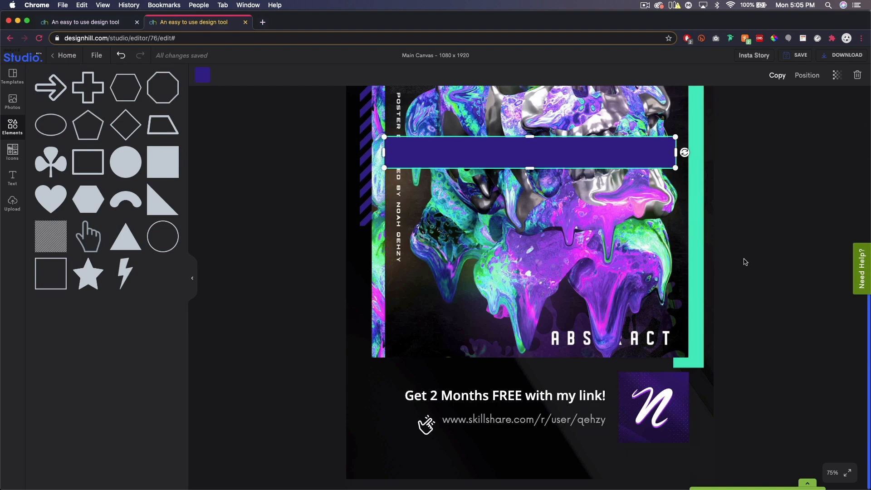
{"action": "left_click_drag", "start_coordinate": [587, 168], "coordinate": [312, 412]}
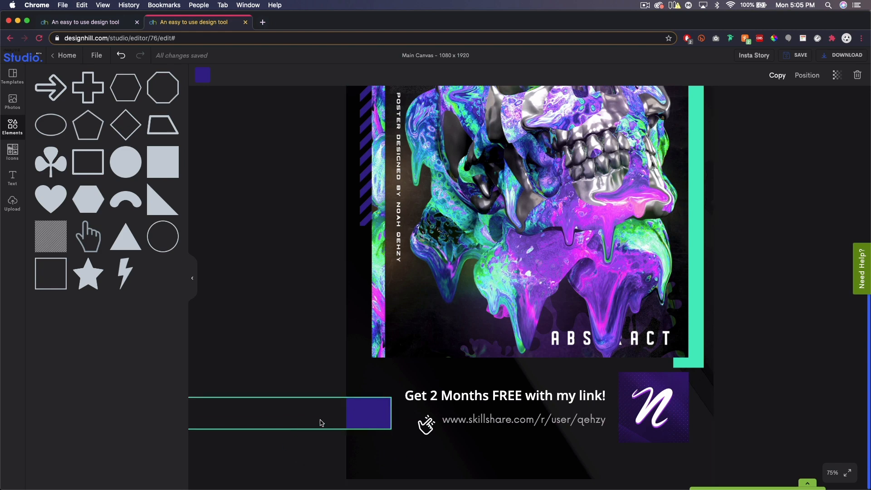
Duplicate the short turquoise bar, place the copy across the canvas's bottom-left edge and lengthen it to about 837
{"action": "scroll", "coordinate": [591, 268], "scroll_direction": "up", "scroll_amount": 10}
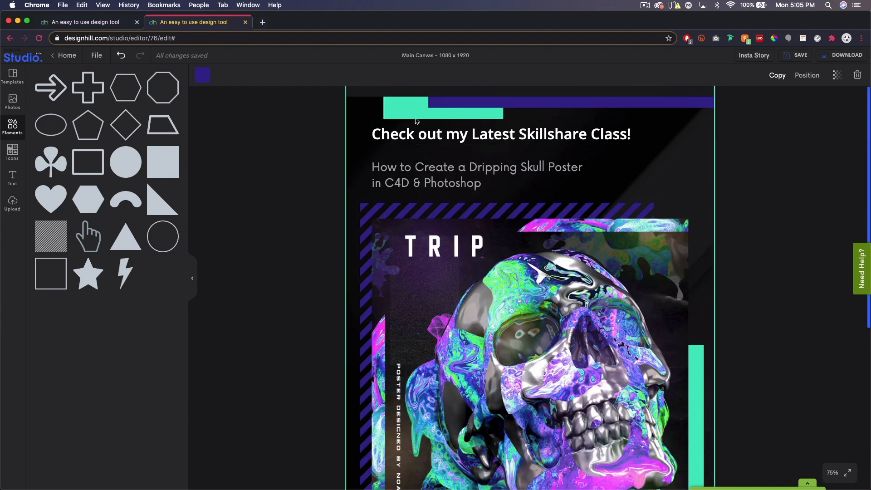
{"action": "left_click", "coordinate": [404, 107]}
{"action": "left_click", "coordinate": [777, 76]}
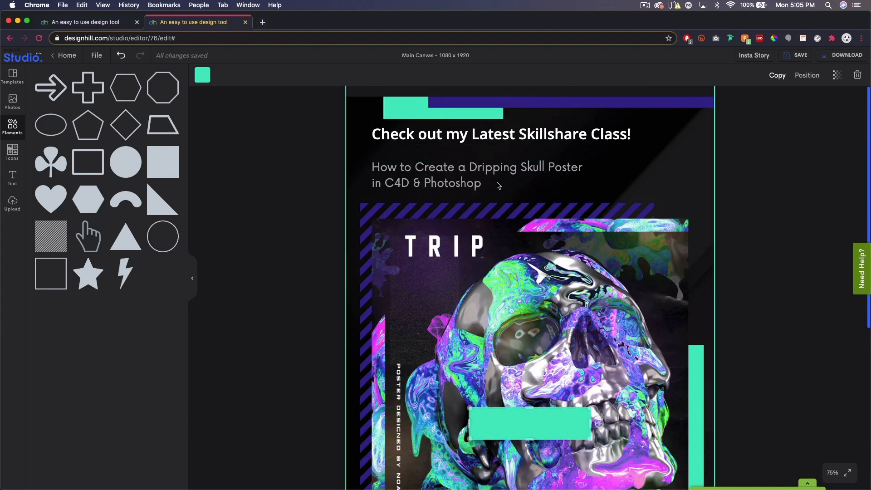
{"action": "scroll", "coordinate": [523, 172], "scroll_direction": "down", "scroll_amount": 8}
{"action": "left_click_drag", "start_coordinate": [525, 154], "coordinate": [386, 467]}
{"action": "left_click_drag", "start_coordinate": [457, 467], "coordinate": [624, 482]}
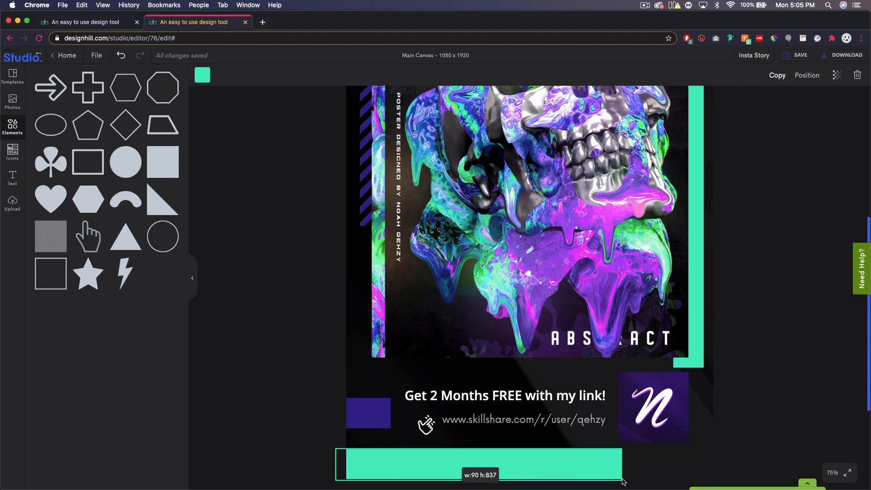
{"action": "left_click_drag", "start_coordinate": [589, 459], "coordinate": [588, 469]}
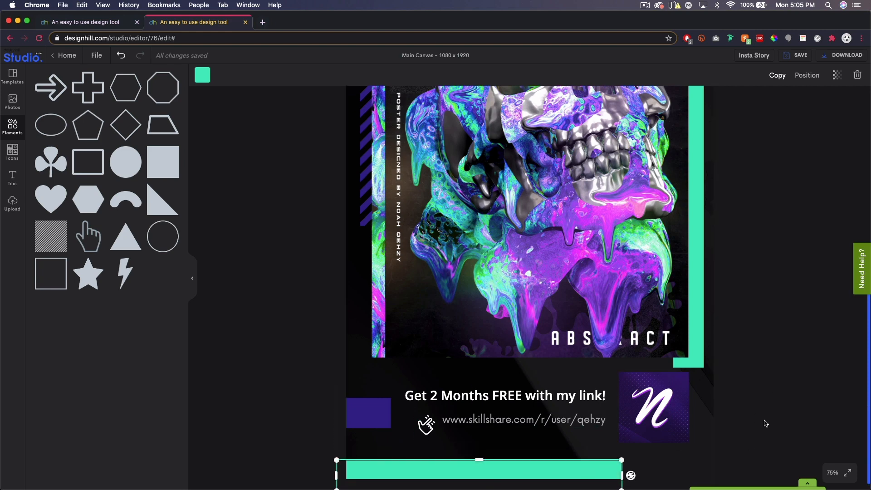
Duplicate the short turquoise bar again and place the copy just below the heading, aligned with the text's left edge
{"action": "scroll", "coordinate": [813, 338], "scroll_direction": "up", "scroll_amount": 5}
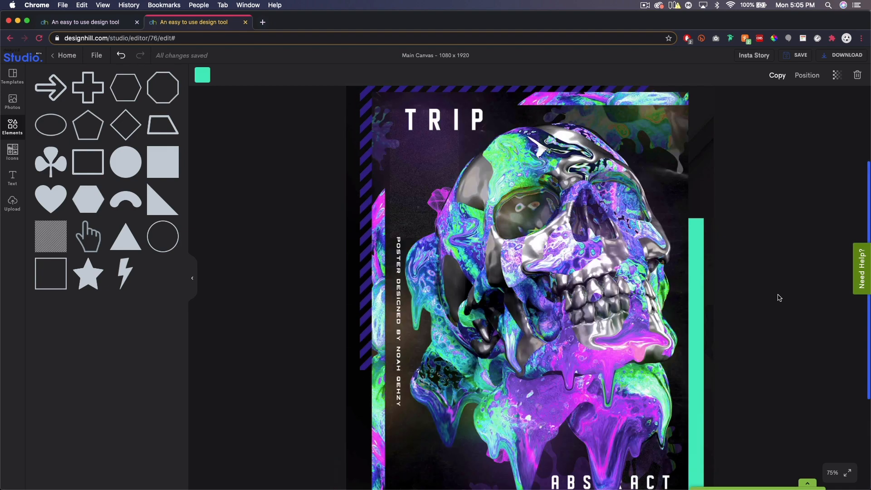
{"action": "scroll", "coordinate": [749, 259], "scroll_direction": "up", "scroll_amount": 3}
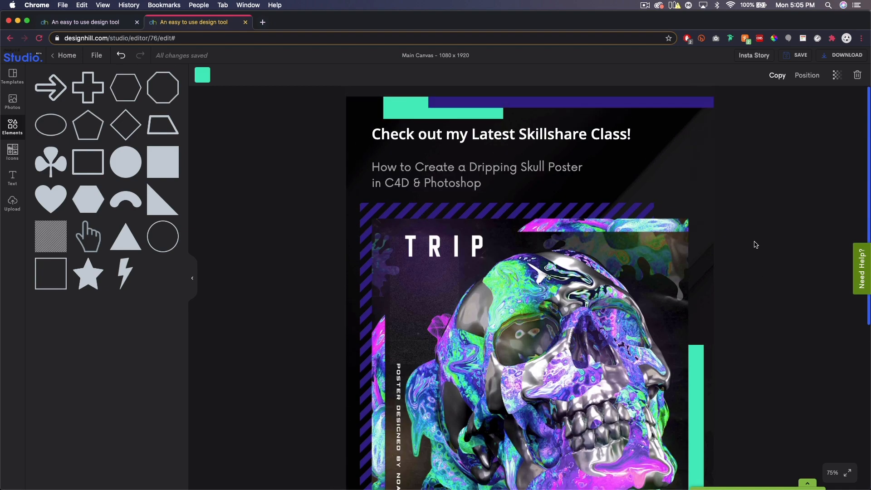
{"action": "left_click", "coordinate": [405, 113]}
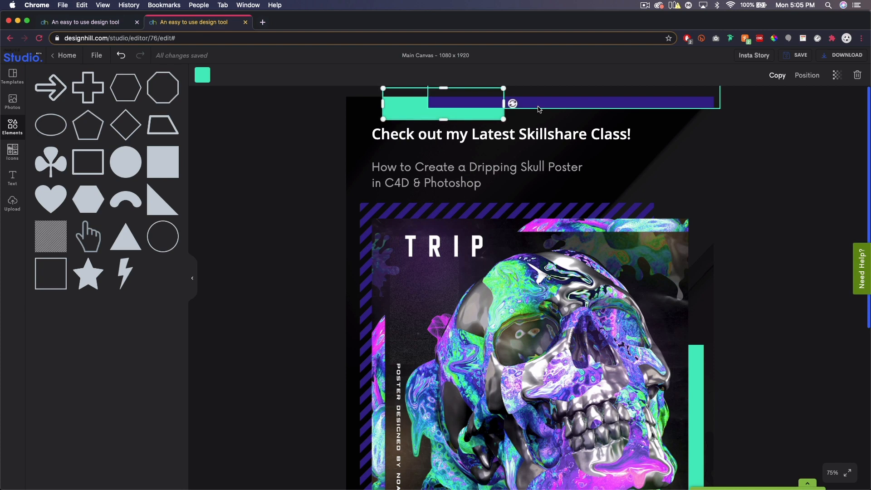
{"action": "left_click", "coordinate": [776, 76]}
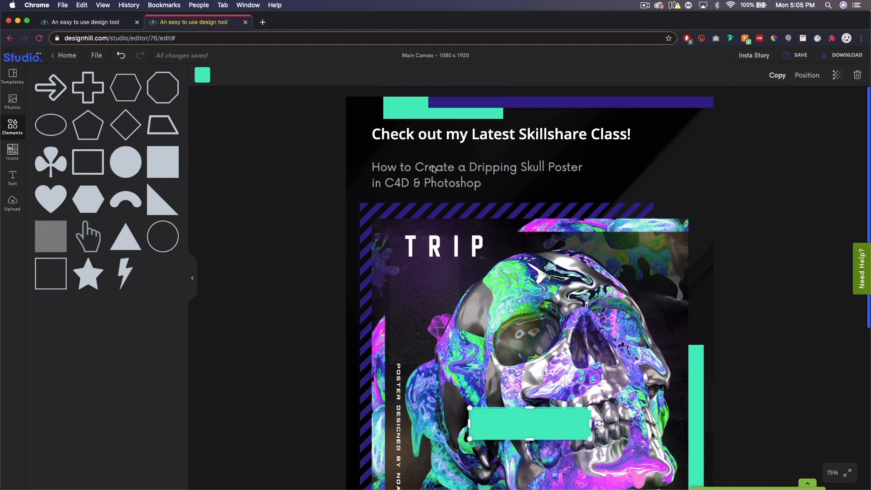
{"action": "left_click_drag", "start_coordinate": [534, 429], "coordinate": [434, 173]}
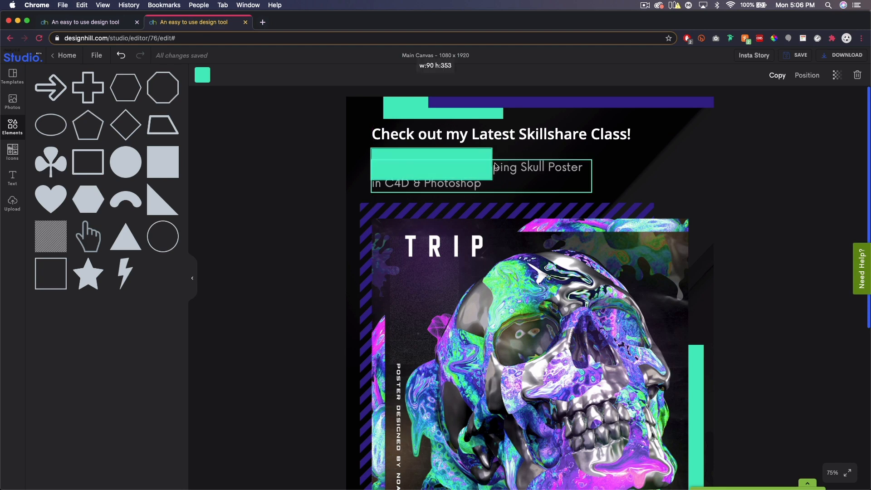
Widen the copied bar to nearly the heading's width, flatten it into a thin underline and fine-tune its position
{"action": "left_click_drag", "start_coordinate": [494, 164], "coordinate": [613, 167]}
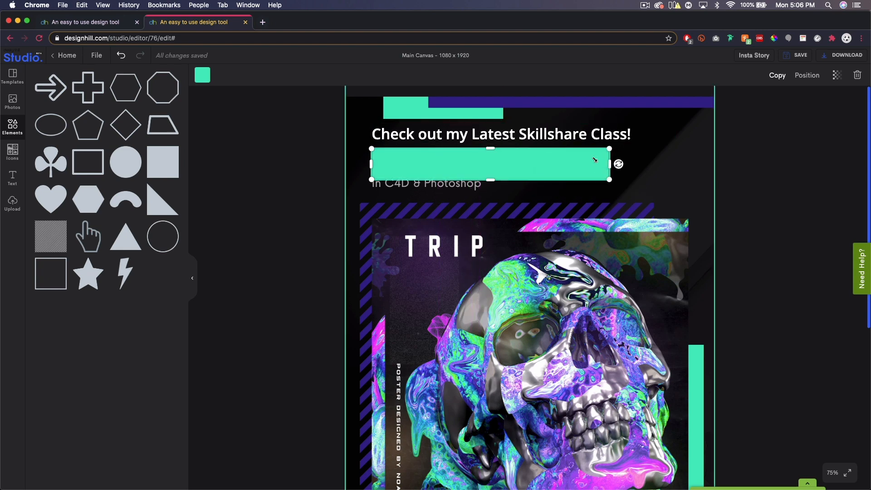
{"action": "left_click_drag", "start_coordinate": [491, 180], "coordinate": [496, 151]}
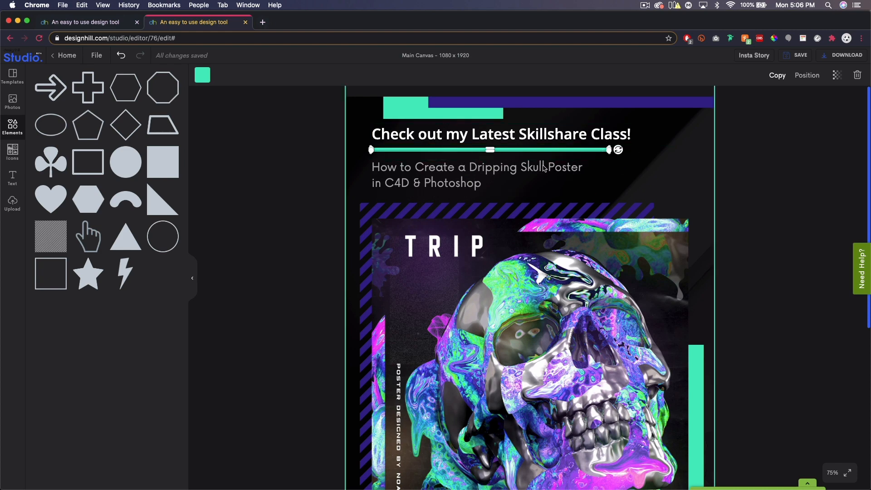
{"action": "left_click", "coordinate": [837, 474]}
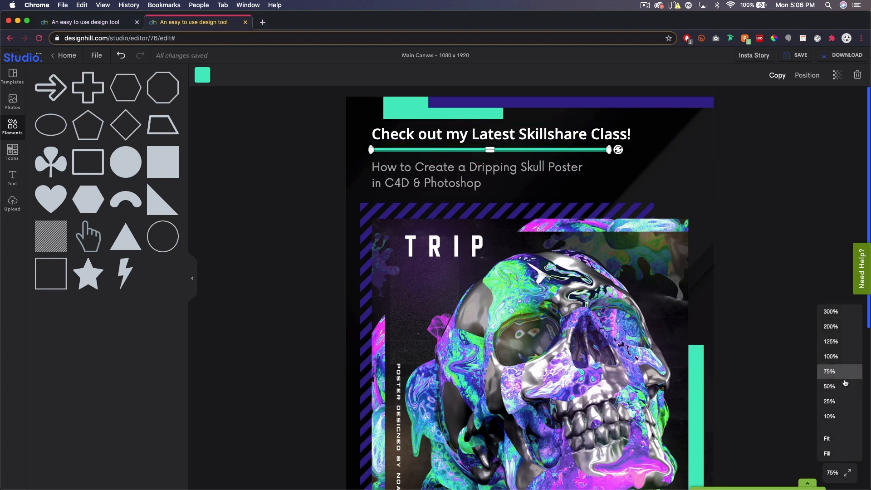
{"action": "left_click", "coordinate": [832, 345]}
{"action": "left_click_drag", "start_coordinate": [464, 186], "coordinate": [465, 185]}
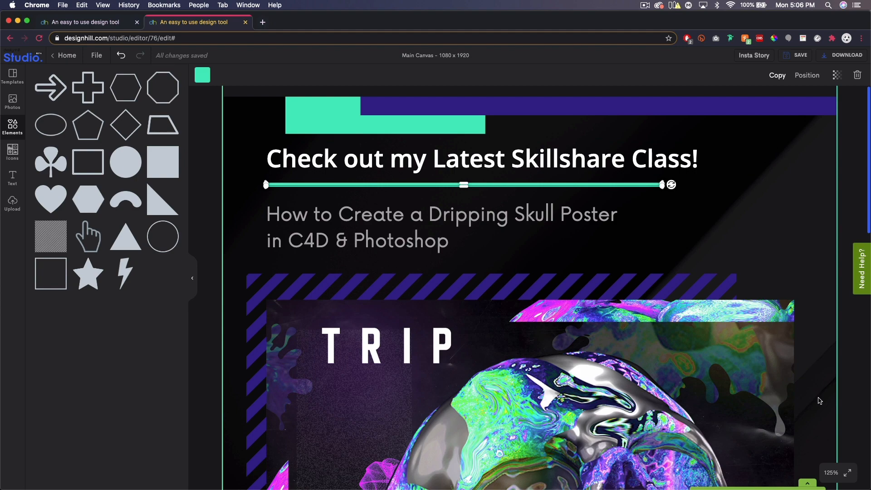
Duplicate the thin turquoise heading underline and place the copy between "Get 2 Months FREE with my link!" and the link, running over the logo
{"action": "left_click", "coordinate": [833, 473]}
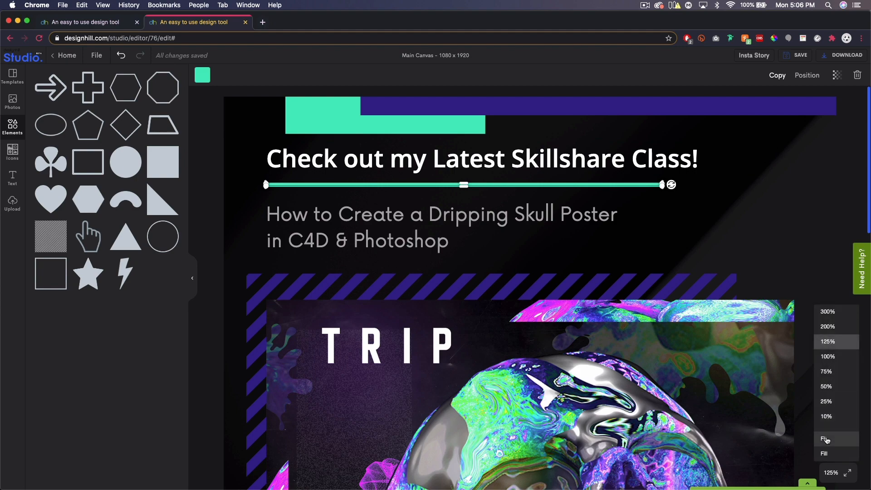
{"action": "left_click", "coordinate": [824, 438]}
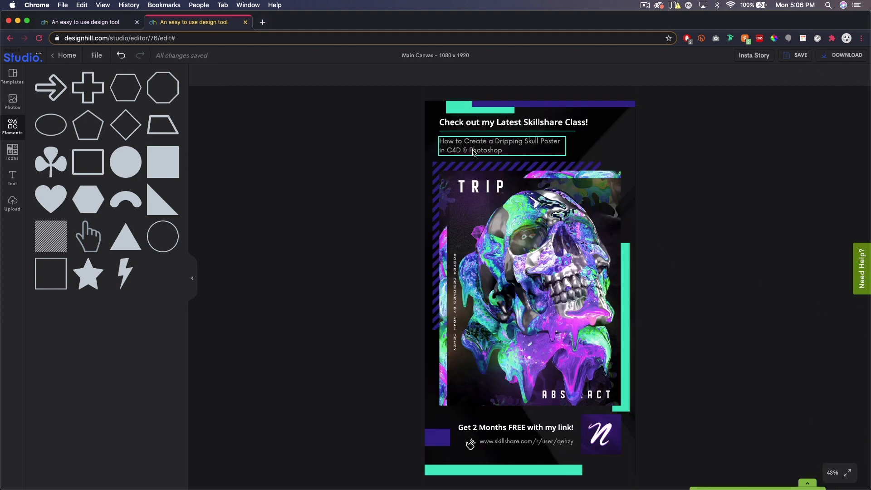
{"action": "left_click", "coordinate": [482, 133]}
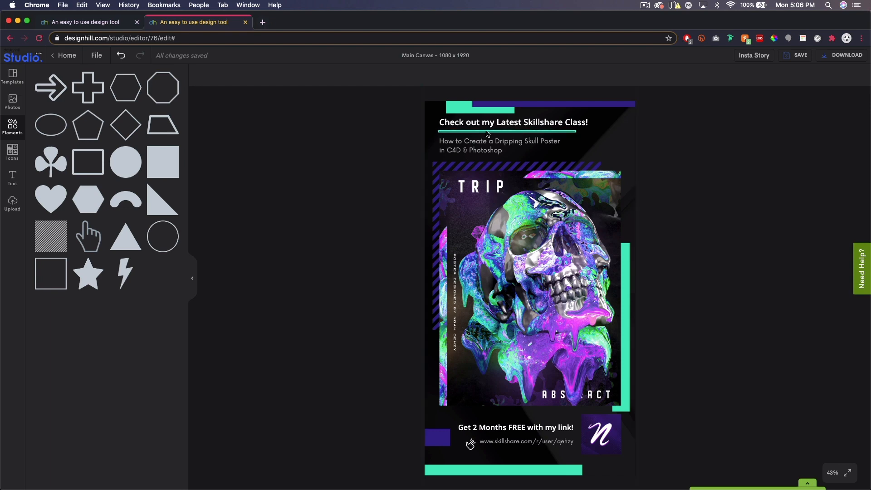
{"action": "left_click", "coordinate": [776, 76]}
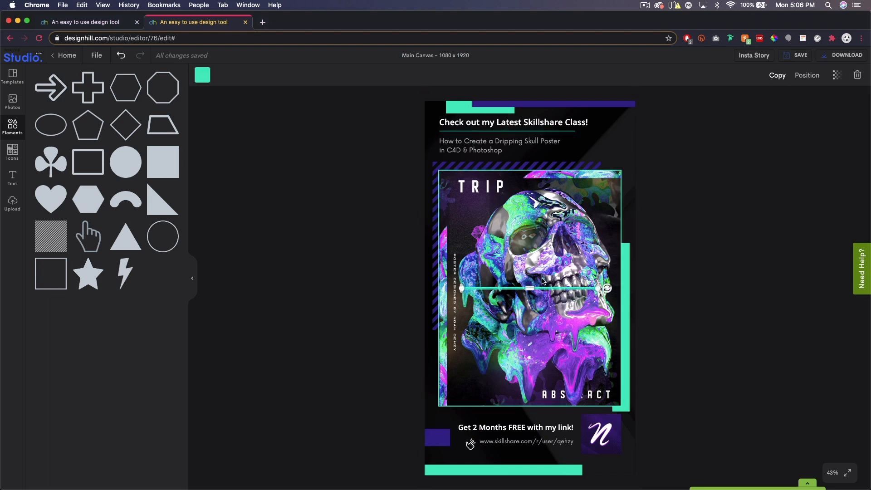
{"action": "left_click_drag", "start_coordinate": [559, 291], "coordinate": [558, 306]}
{"action": "key", "text": "super+z"}
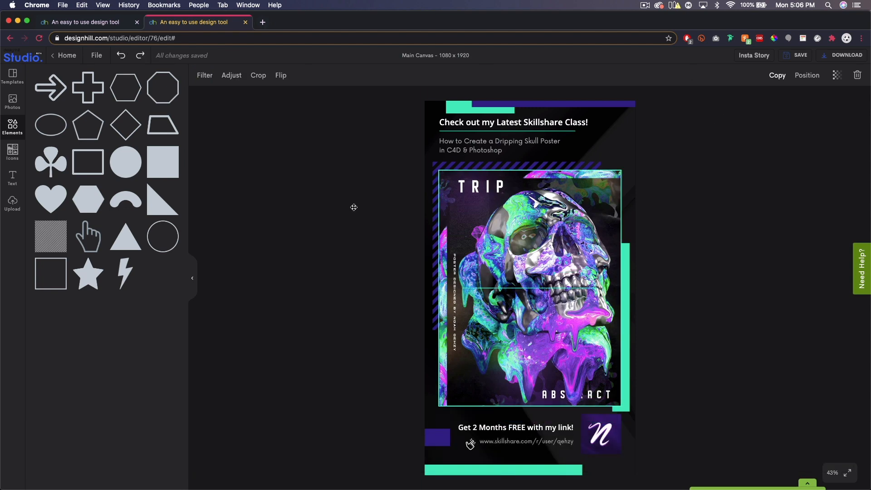
{"action": "left_click_drag", "start_coordinate": [518, 288], "coordinate": [535, 436]}
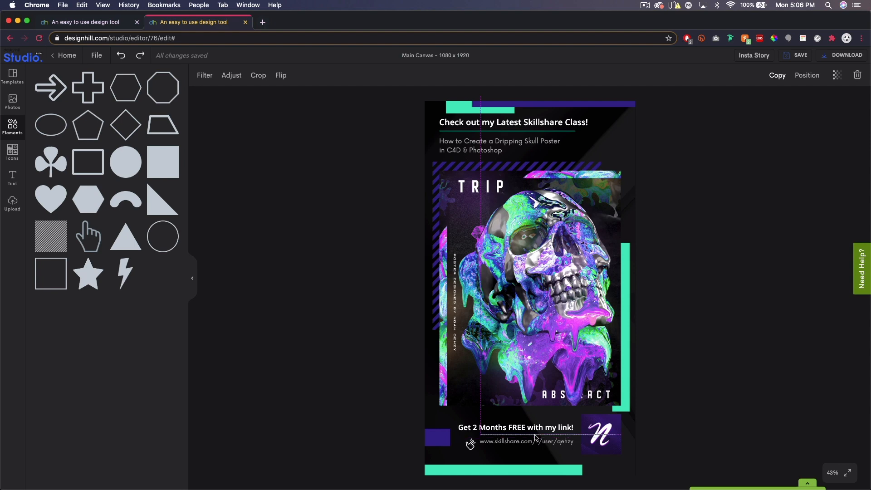
{"action": "left_click", "coordinate": [735, 413]}
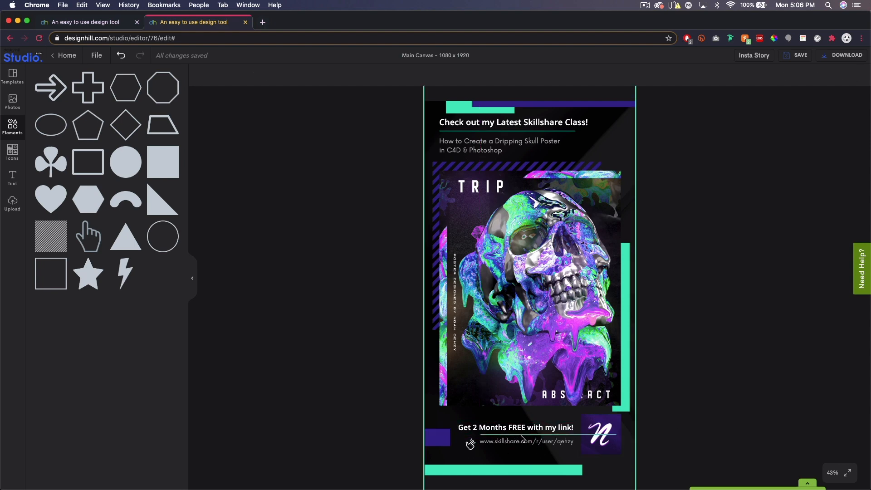
Bring the logo forward in front of the copied line and nudge the click icon slightly closer to the link
{"action": "left_click", "coordinate": [601, 424]}
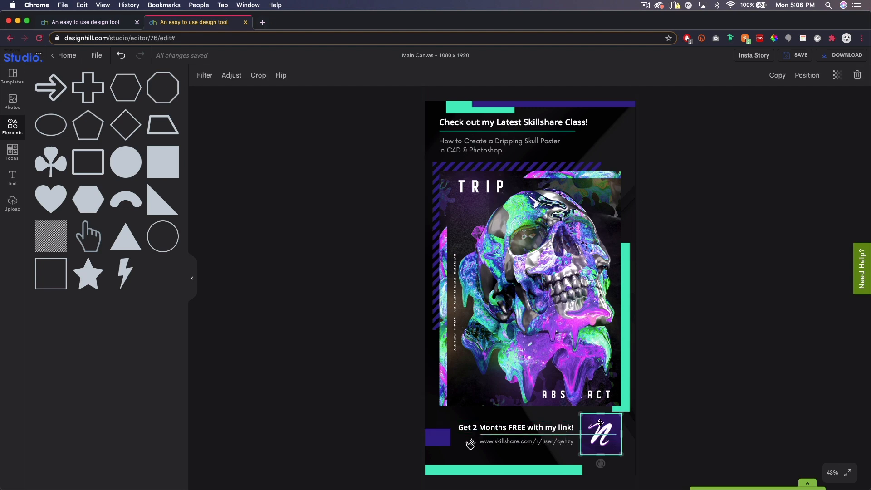
{"action": "left_click", "coordinate": [814, 78]}
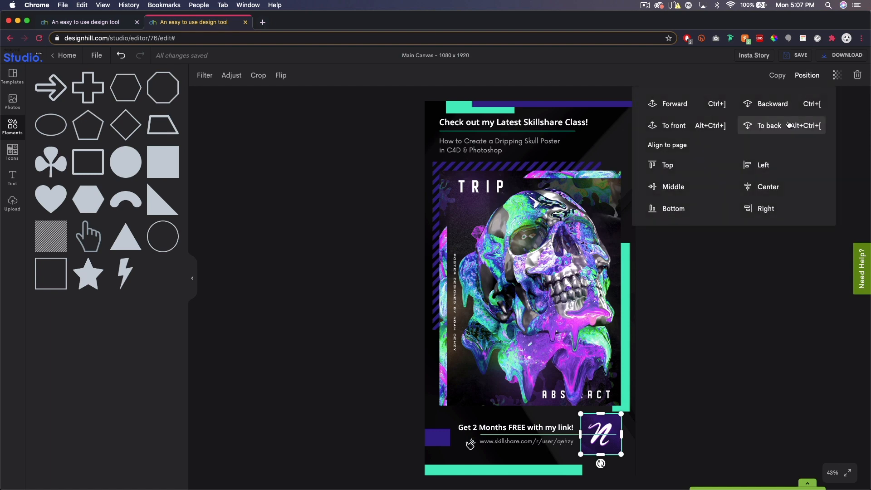
{"action": "left_click", "coordinate": [678, 106]}
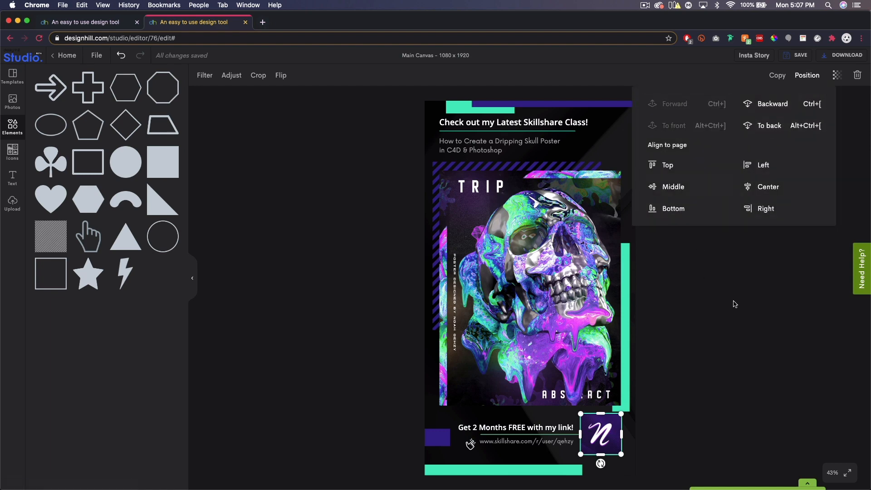
{"action": "left_click", "coordinate": [708, 413]}
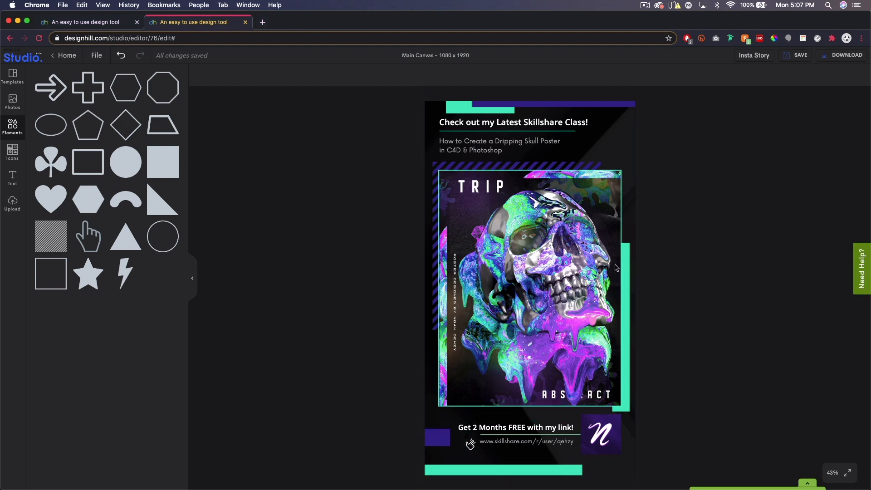
{"action": "left_click", "coordinate": [470, 446]}
{"action": "left_click", "coordinate": [801, 380]}
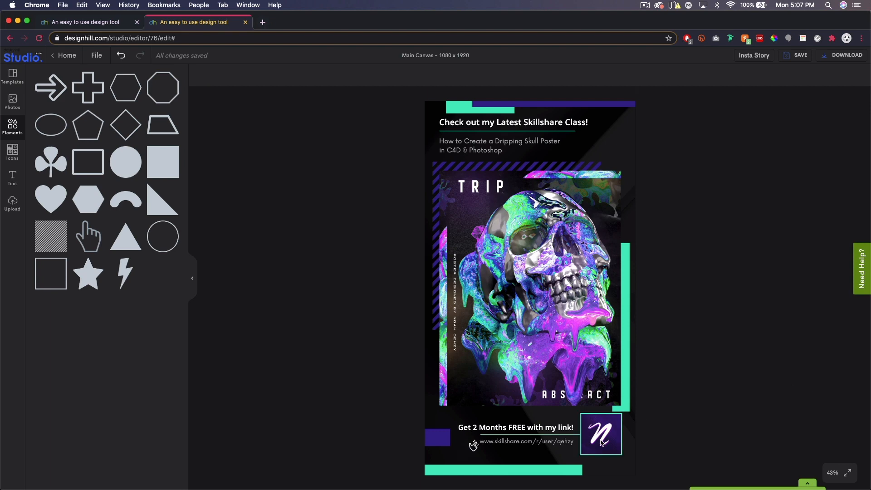
Color the Skillshare link text with the document's turquoise and underline it
{"action": "left_click", "coordinate": [550, 443]}
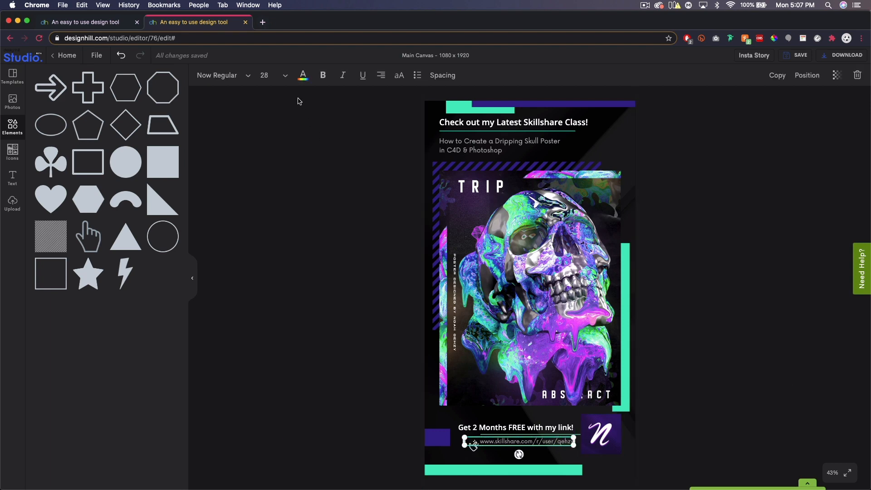
{"action": "left_click", "coordinate": [303, 75]}
{"action": "left_click", "coordinate": [124, 231]}
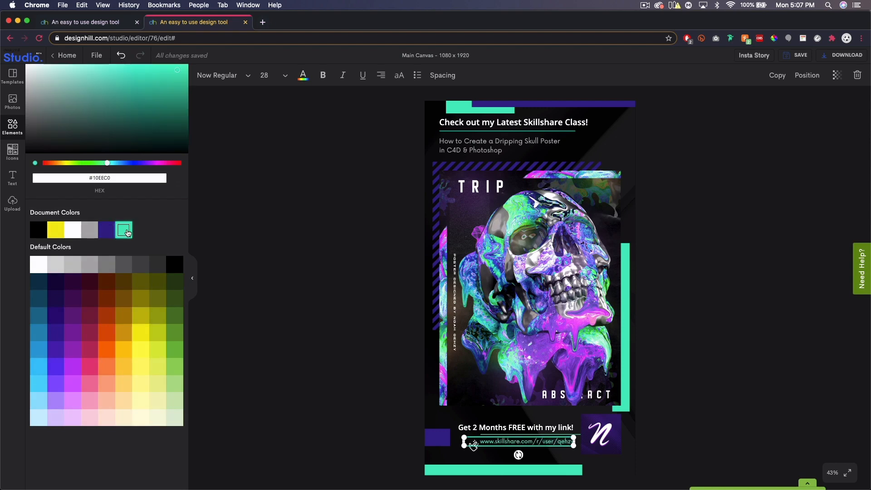
{"action": "left_click", "coordinate": [106, 231]}
{"action": "left_click", "coordinate": [124, 231]}
{"action": "left_click", "coordinate": [778, 381]}
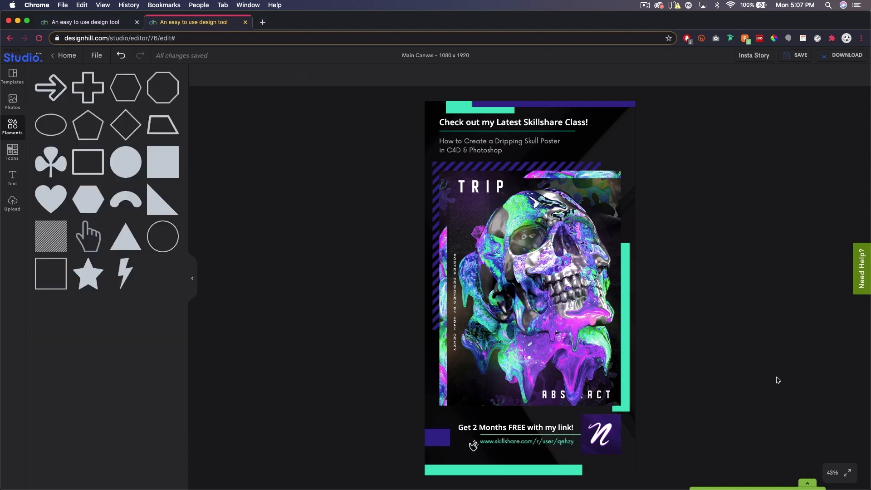
{"action": "left_click", "coordinate": [523, 442]}
{"action": "left_click", "coordinate": [365, 81]}
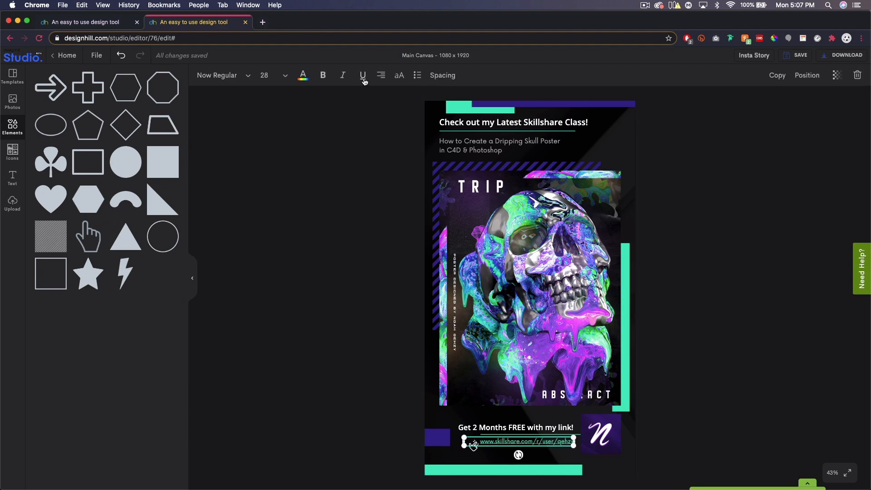
{"action": "left_click", "coordinate": [819, 368]}
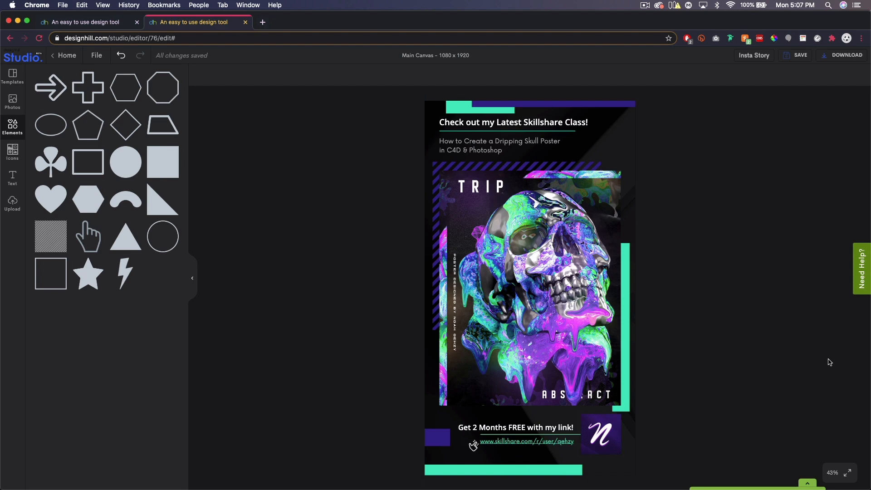
Recolor the thin line above the Skillshare link to the document's dark purple
{"action": "left_click", "coordinate": [570, 436]}
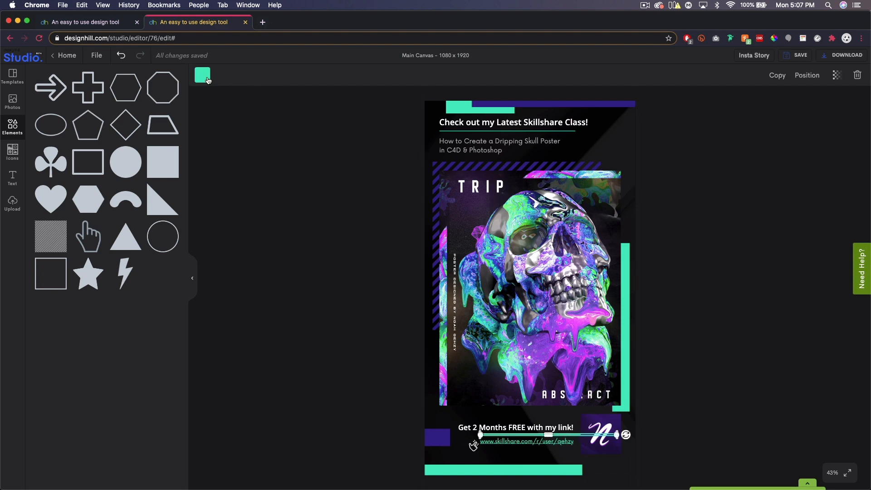
{"action": "left_click", "coordinate": [208, 80]}
{"action": "left_click", "coordinate": [122, 240]}
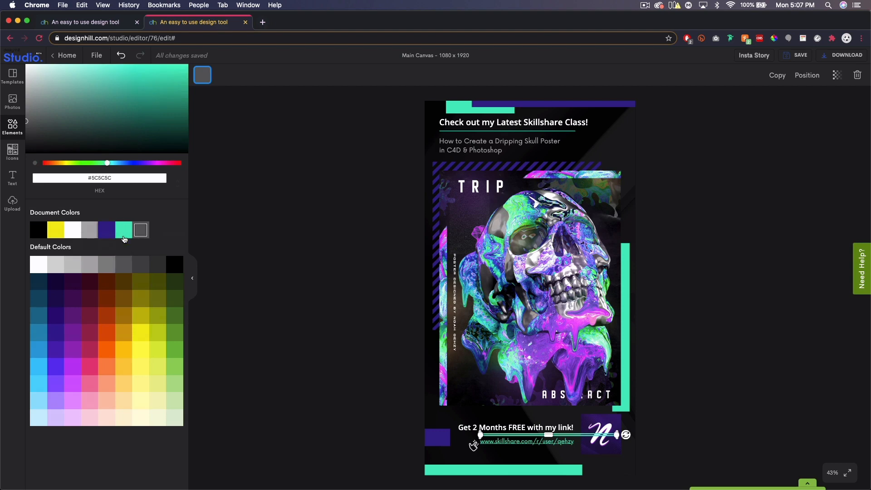
{"action": "left_click", "coordinate": [778, 334]}
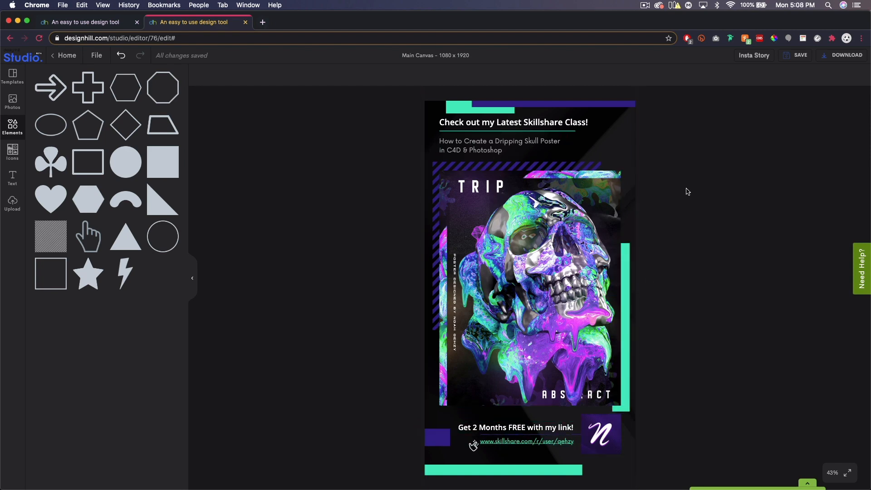
Save the design and open its download options
{"action": "left_click", "coordinate": [798, 55]}
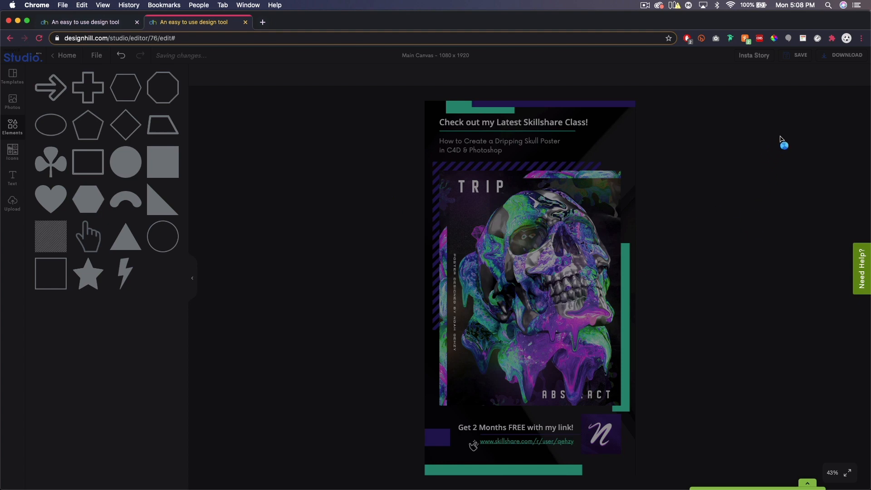
{"action": "left_click", "coordinate": [837, 56]}
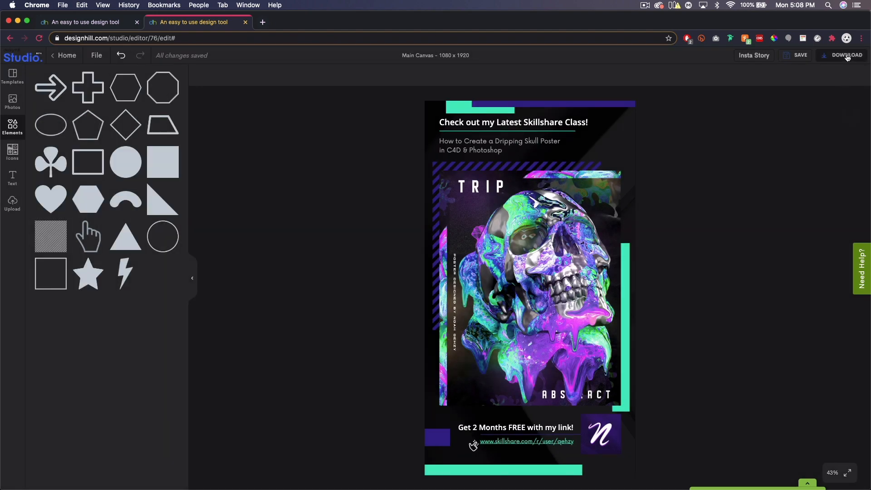
{"action": "left_click", "coordinate": [847, 55]}
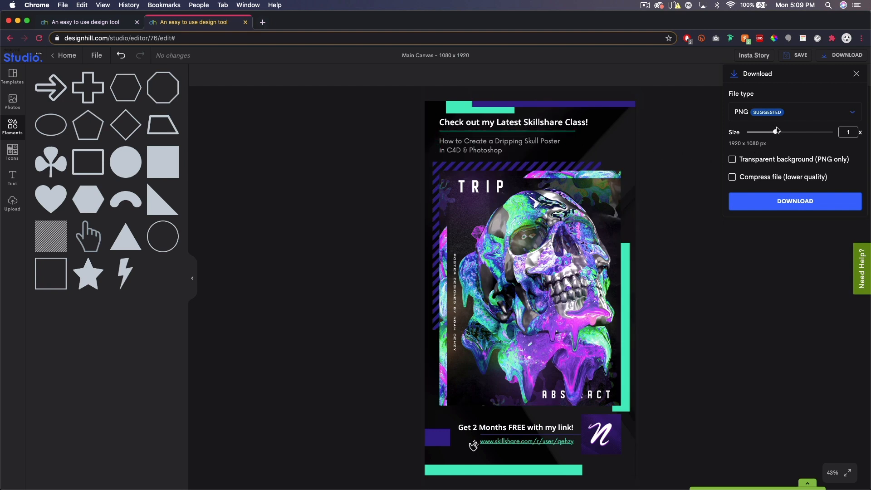
Set the export size to 1x, keep PNG as the file type and download the design
{"action": "left_click_drag", "start_coordinate": [775, 132], "coordinate": [748, 133]}
{"action": "double_click", "coordinate": [849, 132]}
{"action": "type", "text": "1"}
{"action": "left_click", "coordinate": [792, 115]}
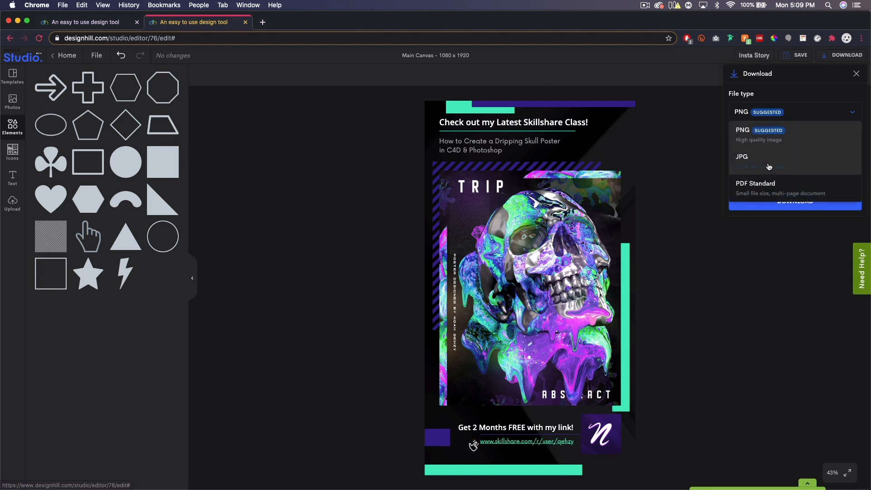
{"action": "left_click", "coordinate": [770, 162]}
{"action": "left_click", "coordinate": [795, 116]}
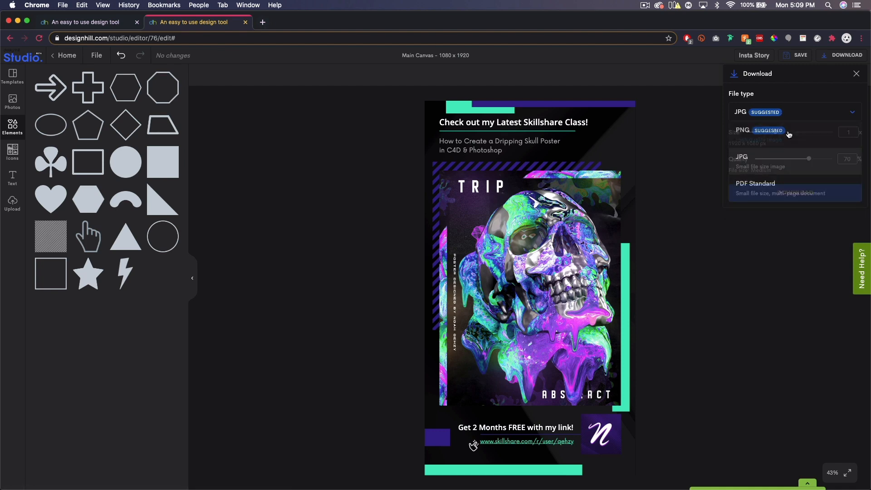
{"action": "left_click", "coordinate": [759, 135]}
{"action": "left_click", "coordinate": [789, 202]}
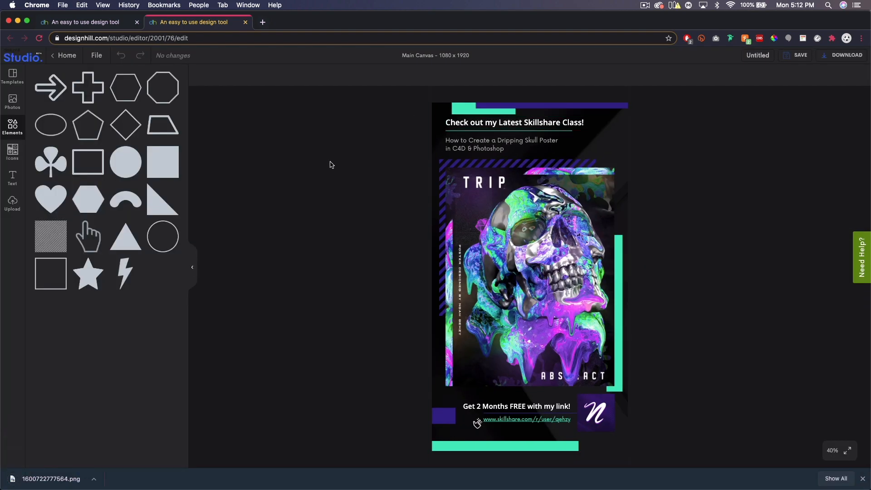
Open the downloaded PNG in Preview, check the exported story in its window and close it
{"action": "left_click", "coordinate": [51, 479]}
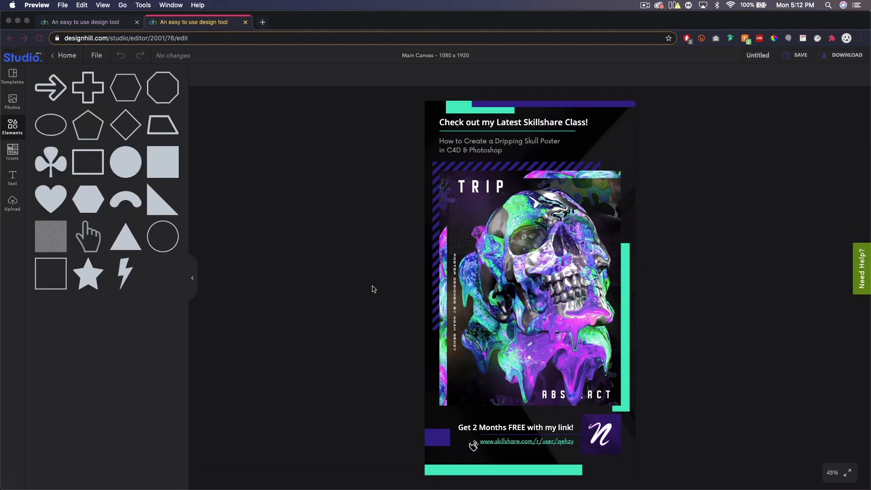
{"action": "left_click_drag", "start_coordinate": [203, 23], "coordinate": [552, 38]}
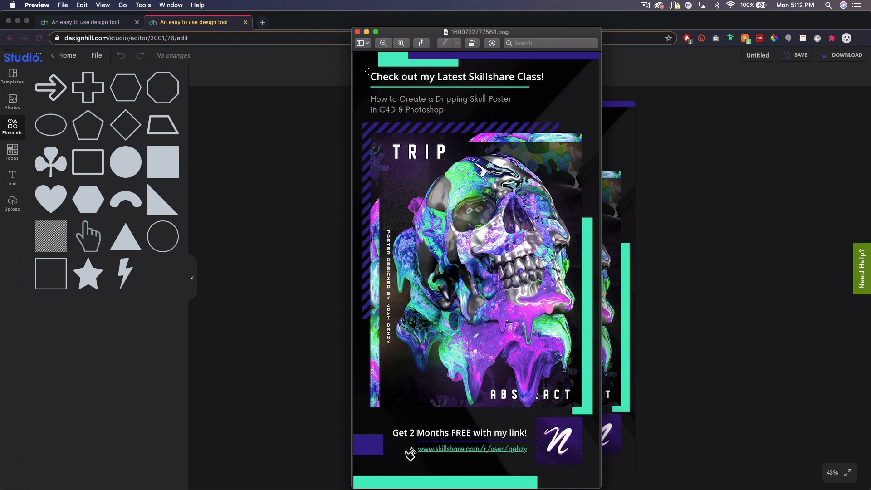
{"action": "left_click", "coordinate": [358, 32]}
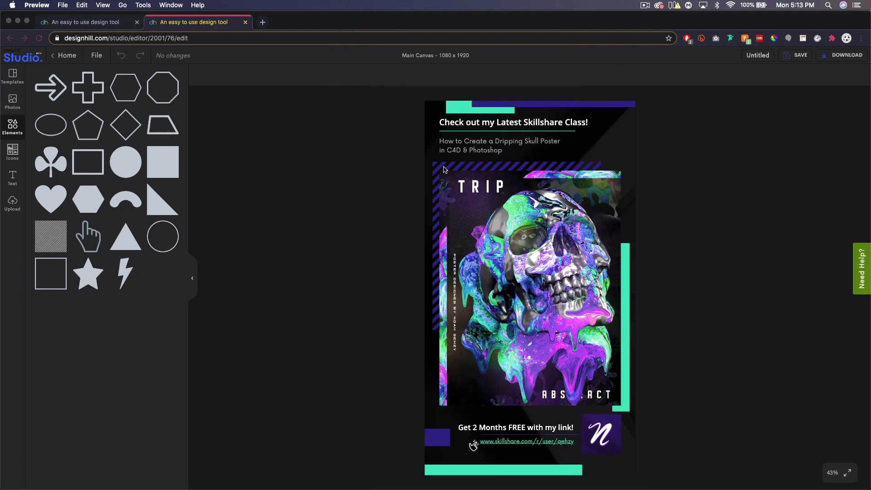